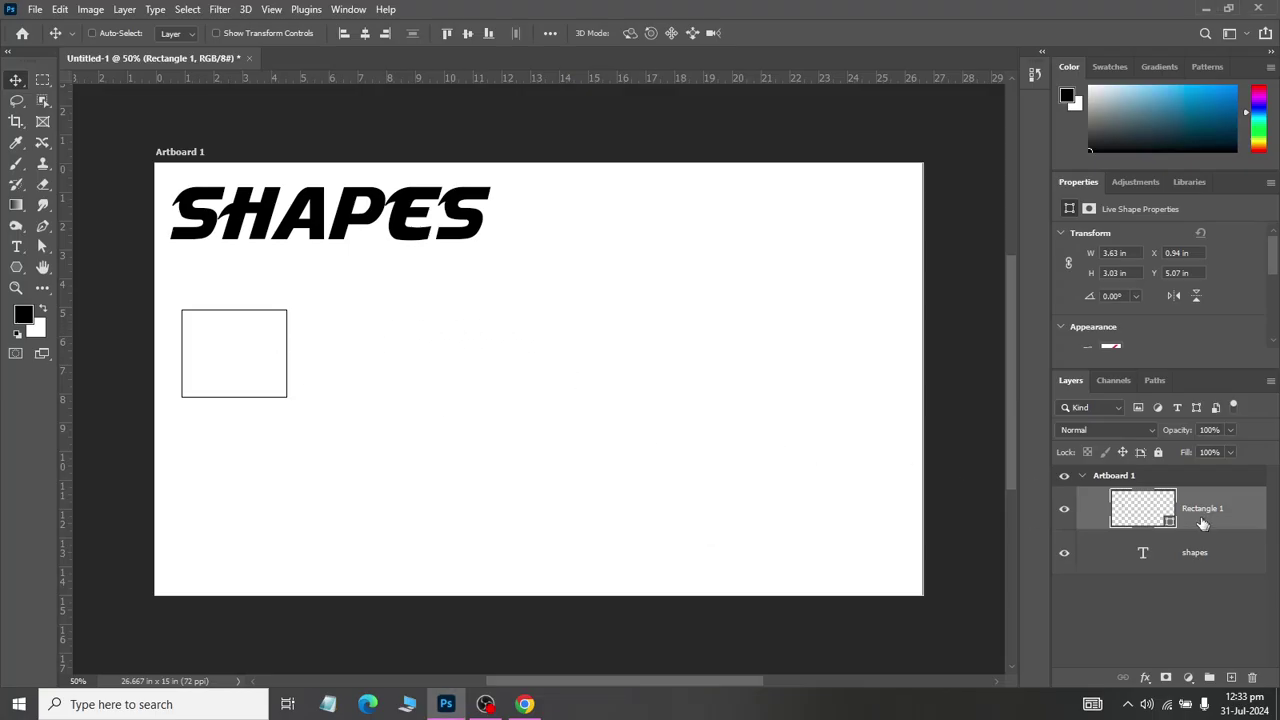
- Delete the empty Rectangle 1 layer and switch to the Custom Shape tool
{"action": "key", "text": "Delete"}
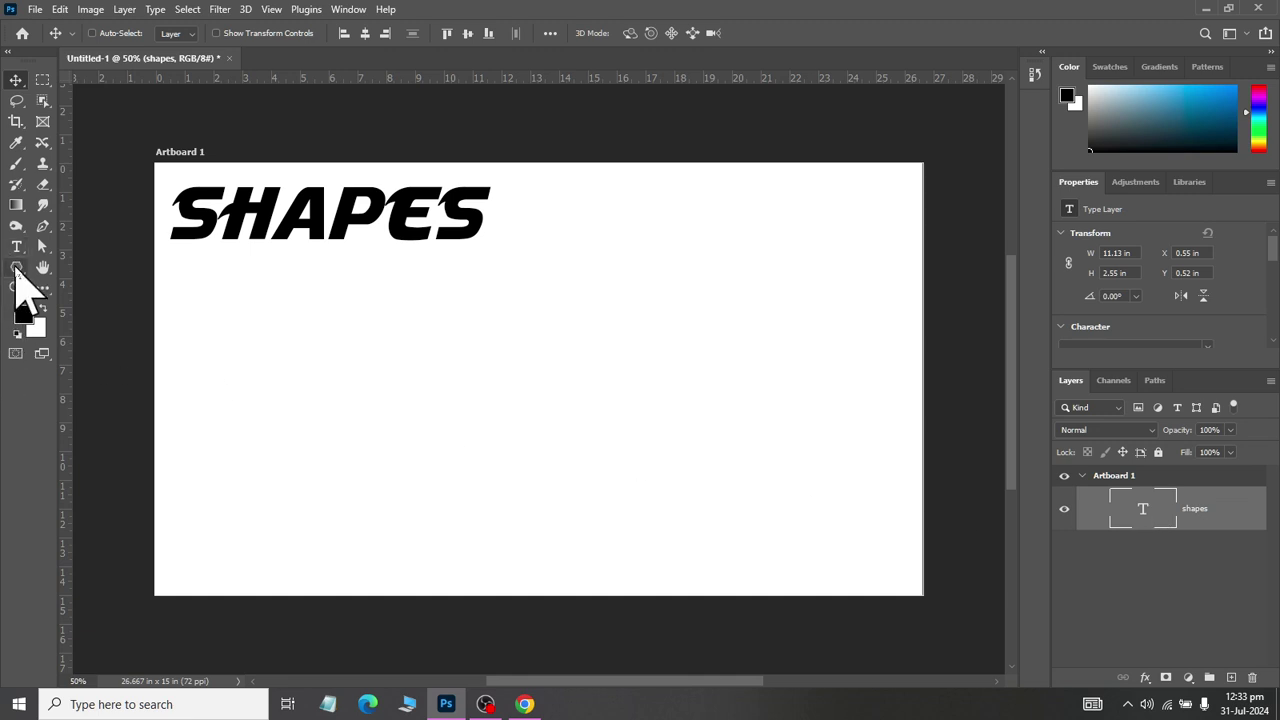
{"action": "left_click", "coordinate": [16, 267]}
{"action": "right_click", "coordinate": [16, 268]}
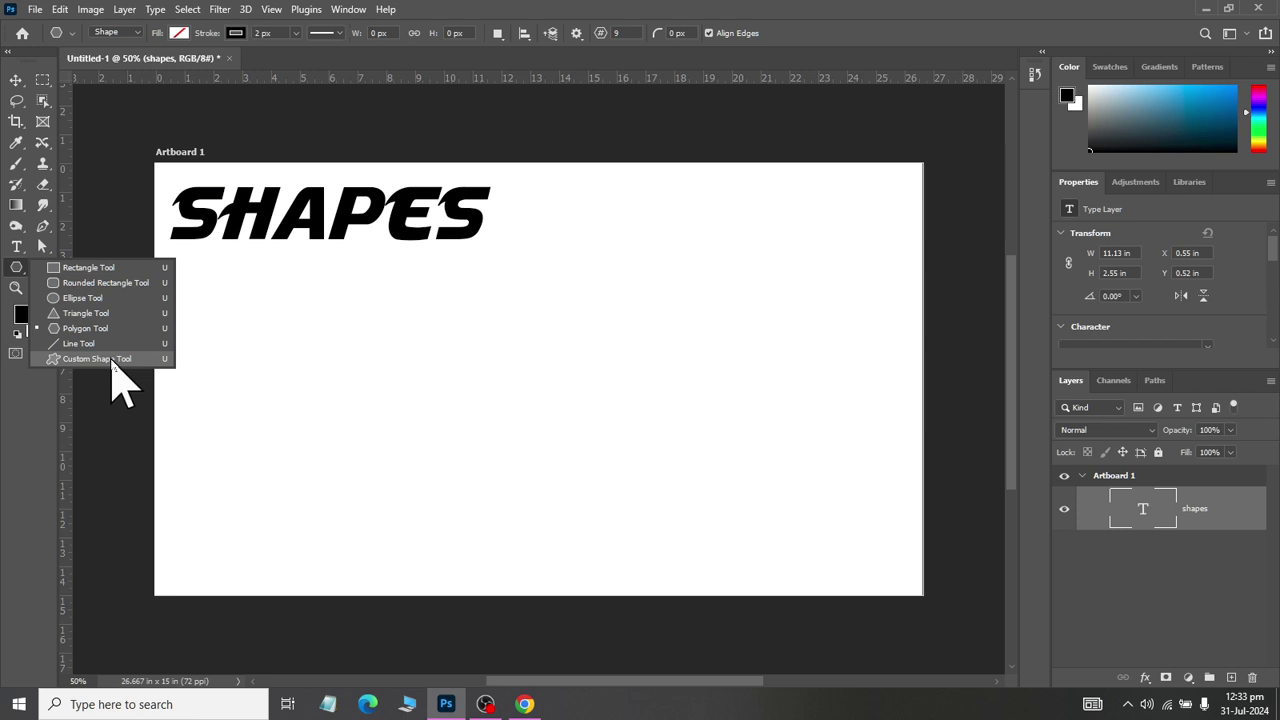
{"action": "left_click", "coordinate": [97, 358]}
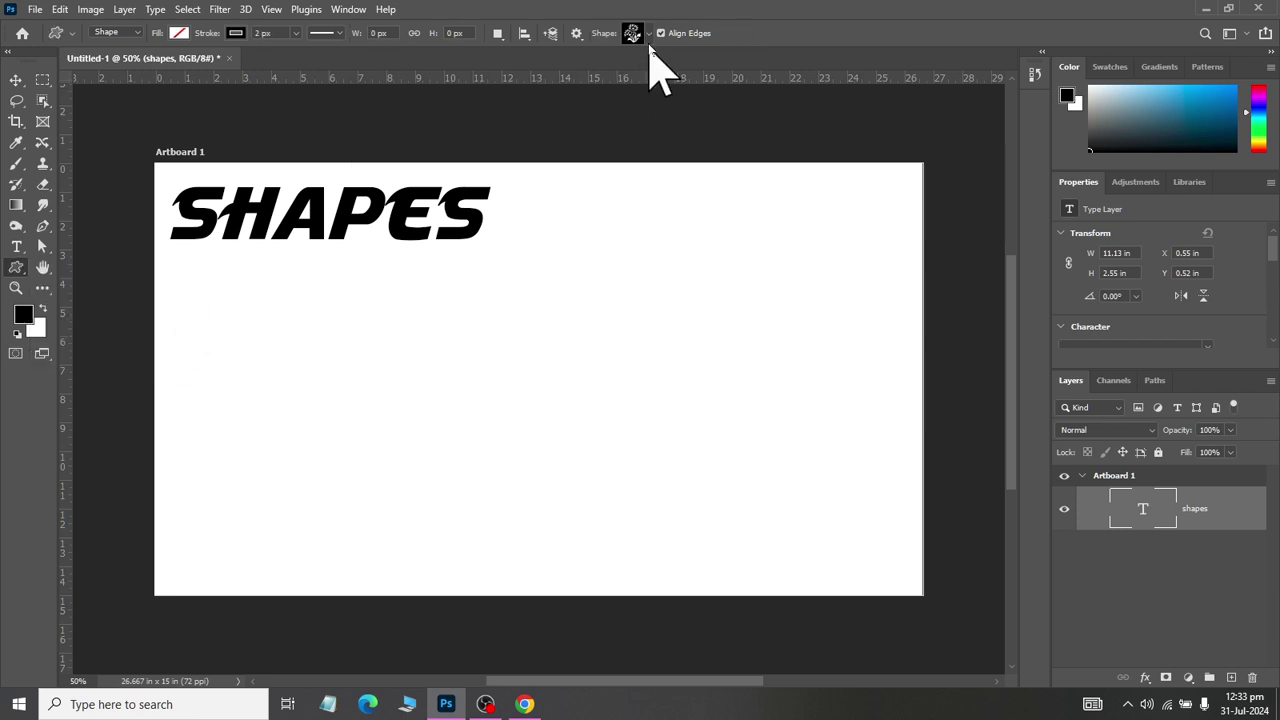
- Pick the Baobab Tree shape from the Leaf Trees set
{"action": "left_click", "coordinate": [648, 36]}
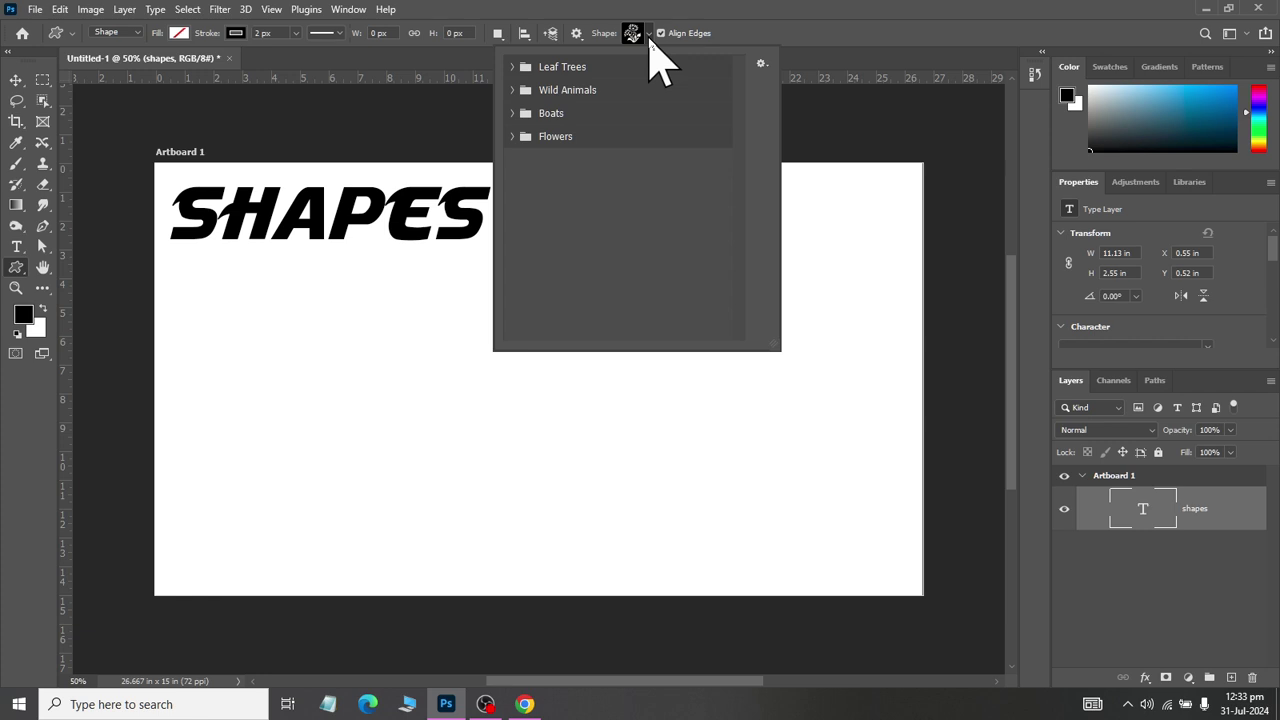
{"action": "left_click", "coordinate": [513, 66]}
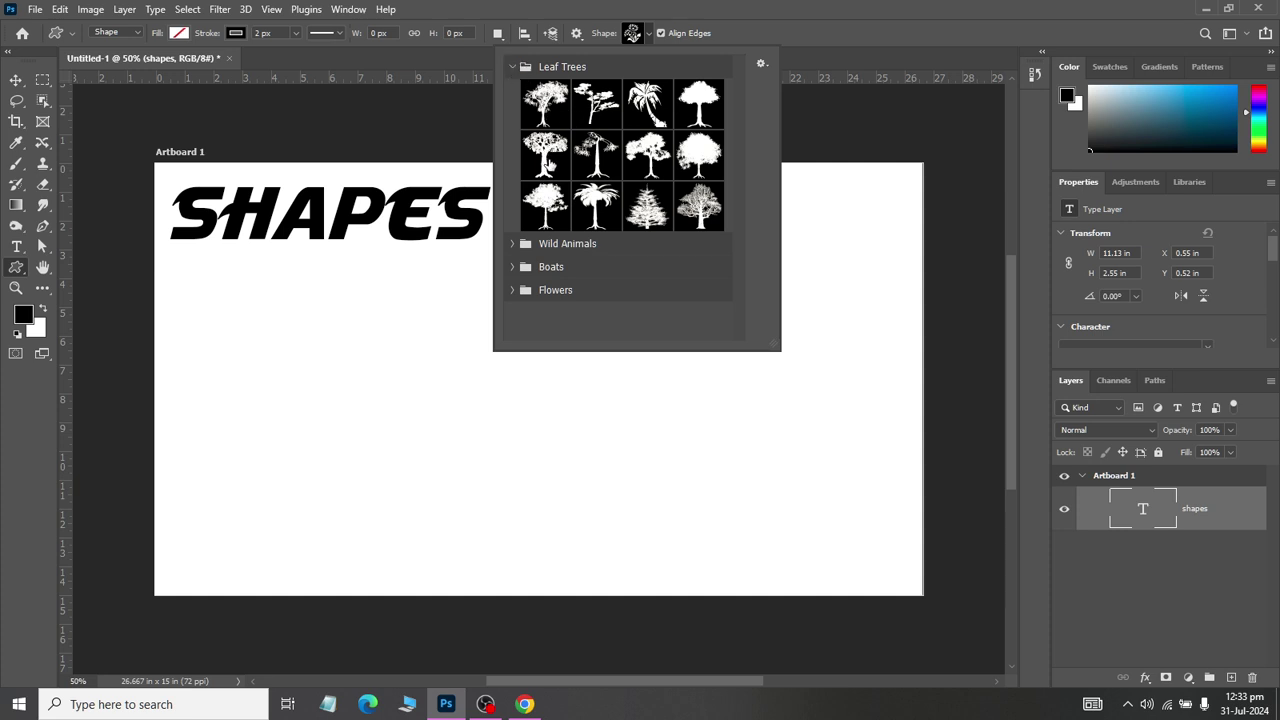
{"action": "left_click", "coordinate": [545, 155]}
- Draw the Baobab Tree below SHAPES, fill it red, and nudge it right and down
{"action": "left_click_drag", "start_coordinate": [226, 312], "coordinate": [406, 527]}
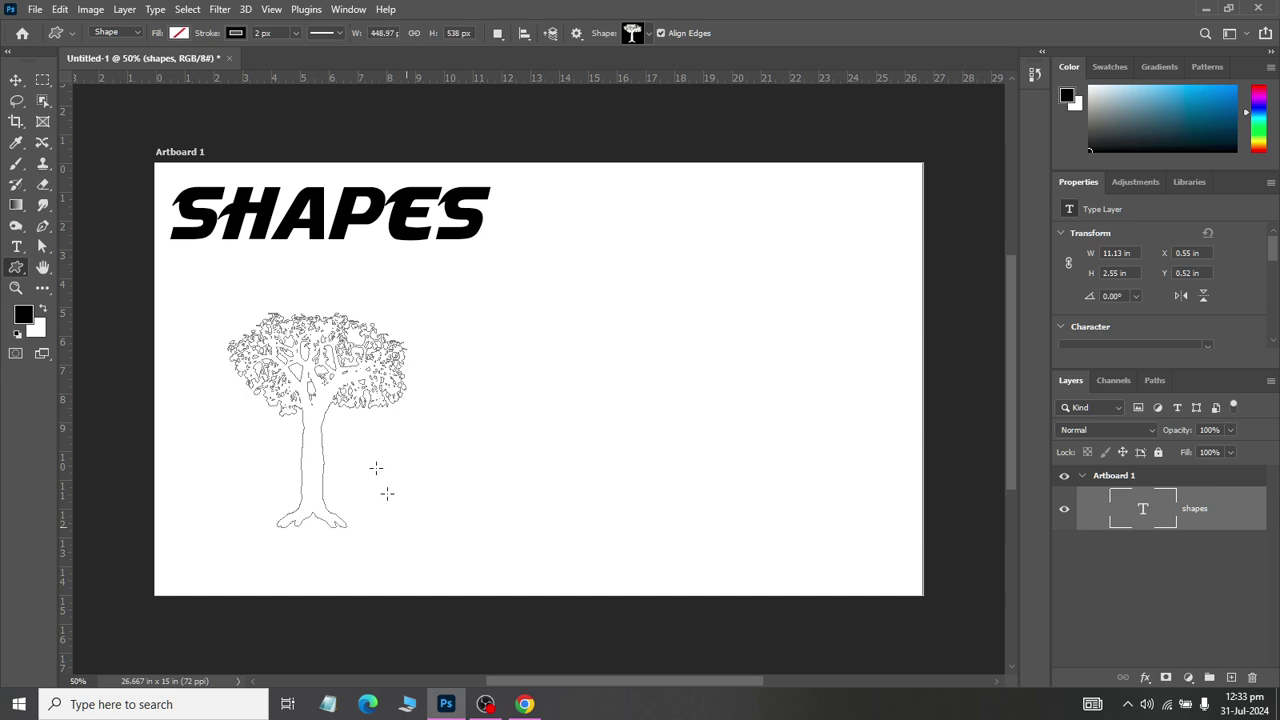
{"action": "left_click", "coordinate": [180, 33]}
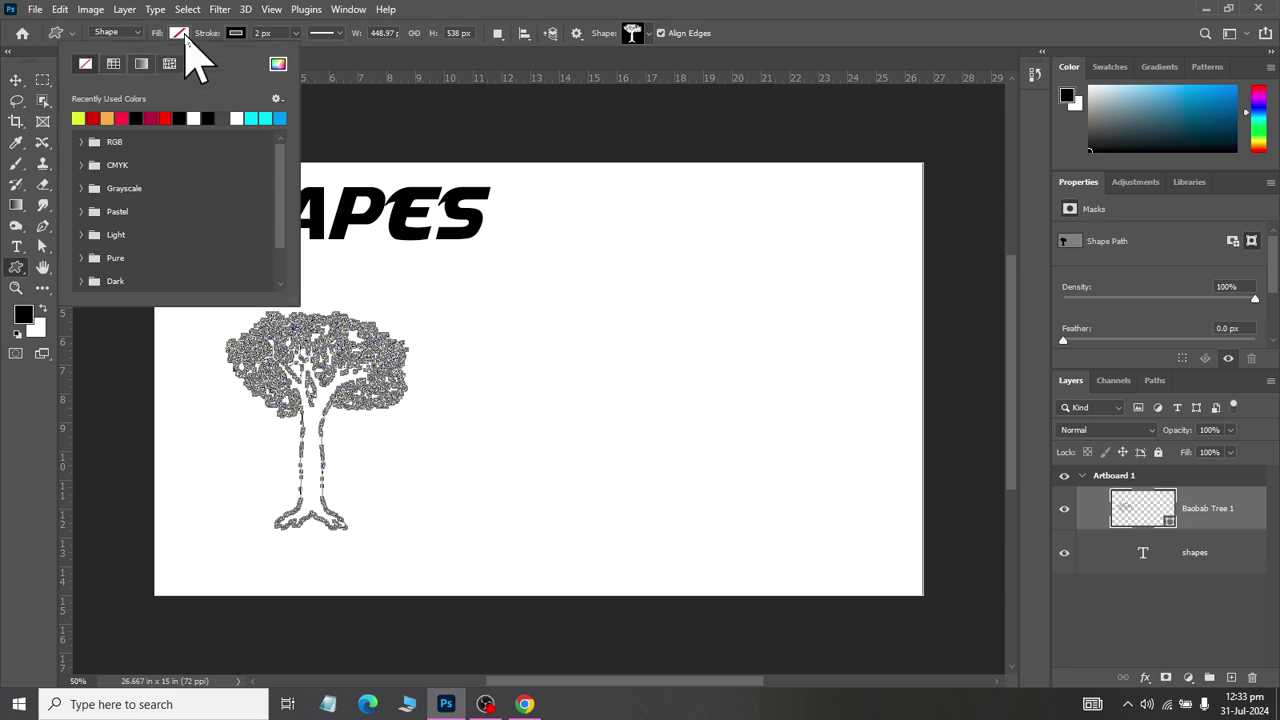
{"action": "left_click", "coordinate": [150, 118]}
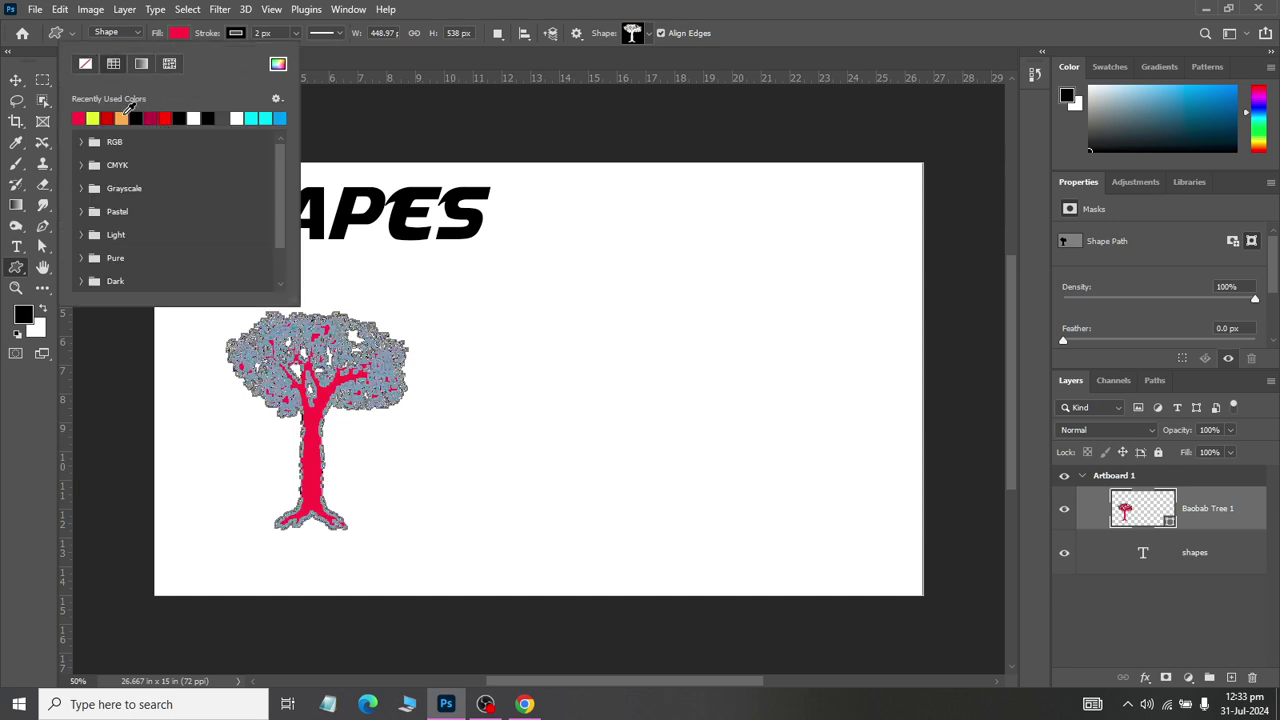
{"action": "left_click", "coordinate": [16, 80]}
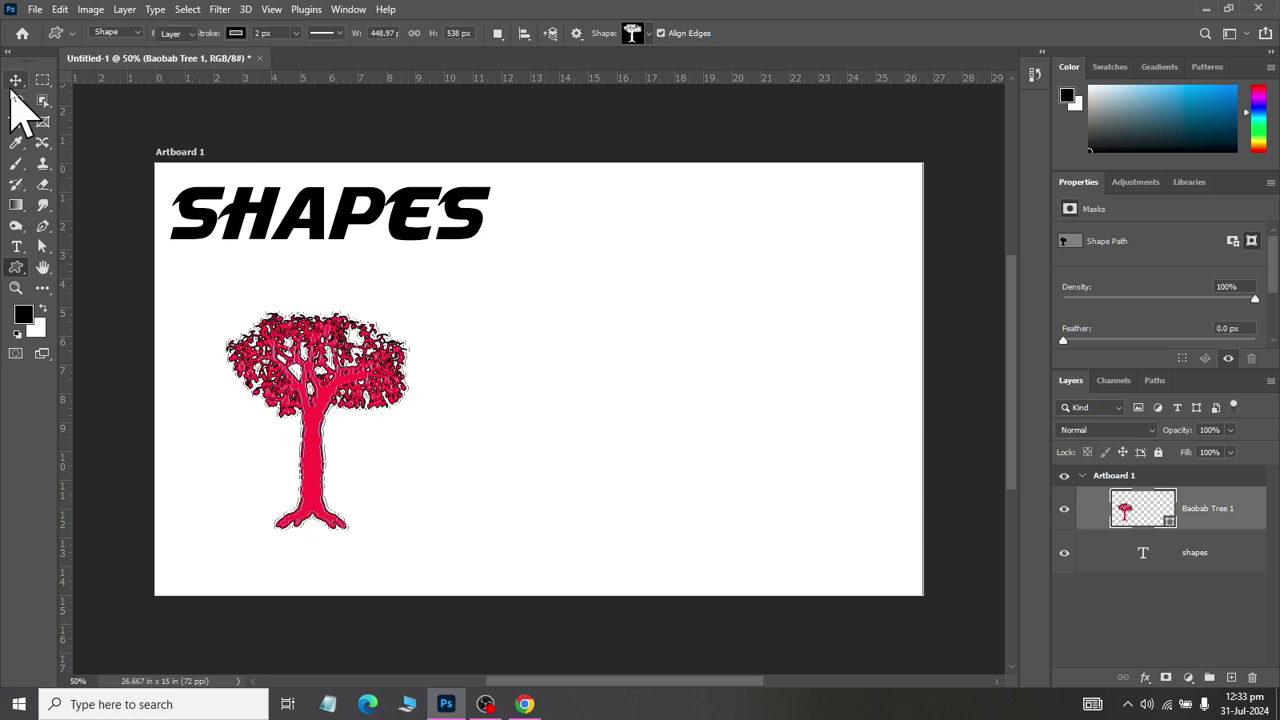
{"action": "left_click", "coordinate": [16, 80]}
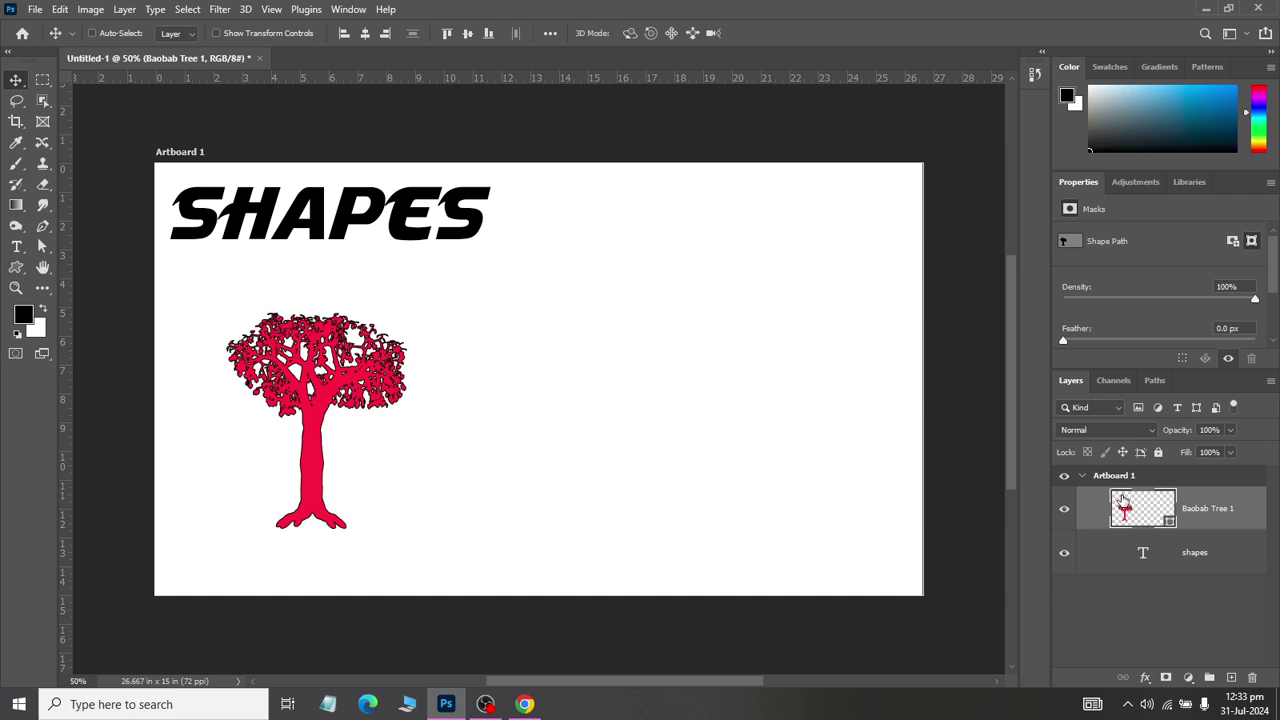
{"action": "left_click_drag", "start_coordinate": [283, 398], "coordinate": [353, 425]}
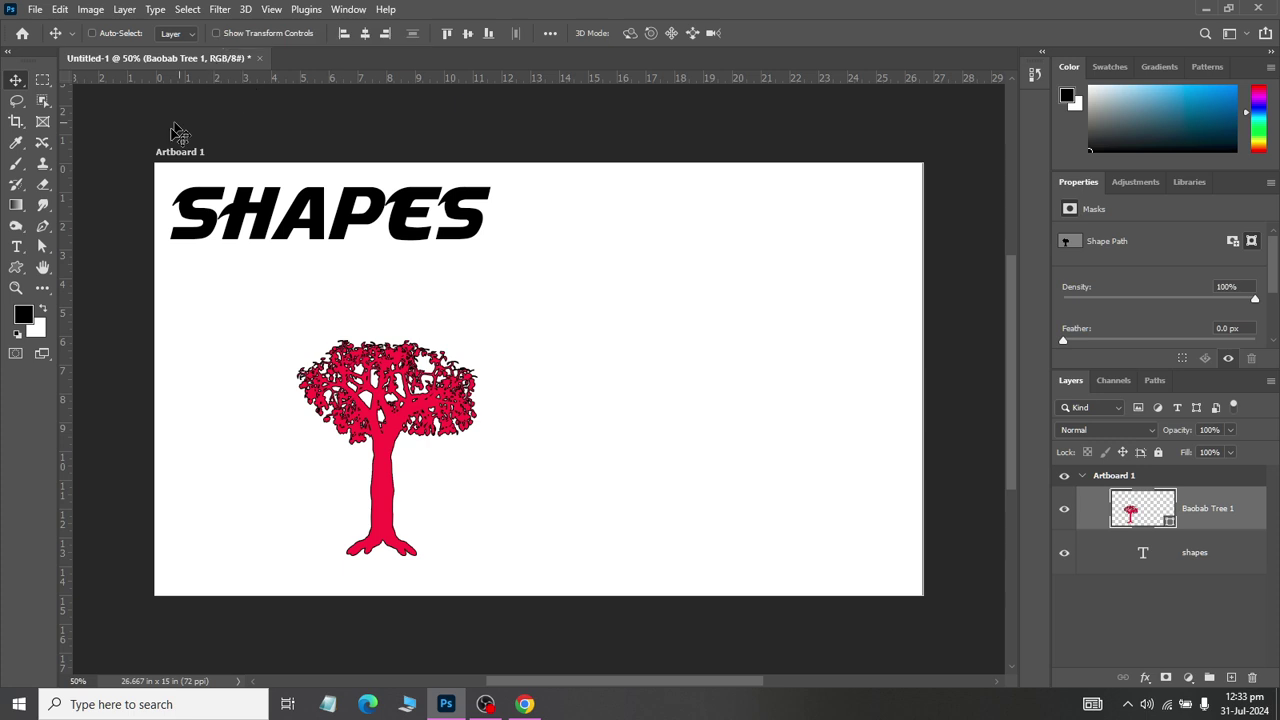
- Set the tree's stroke to No Color, leaving a solid red-pink silhouette
{"action": "left_click", "coordinate": [16, 267]}
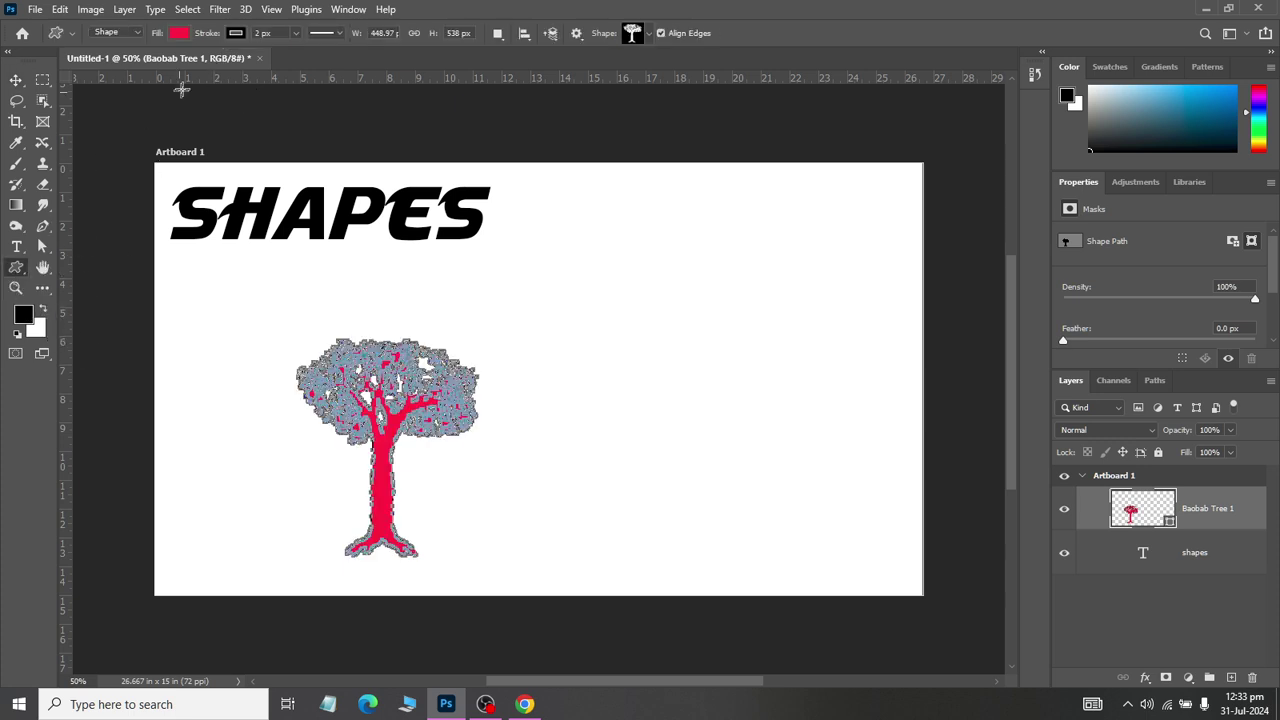
{"action": "left_click", "coordinate": [236, 33]}
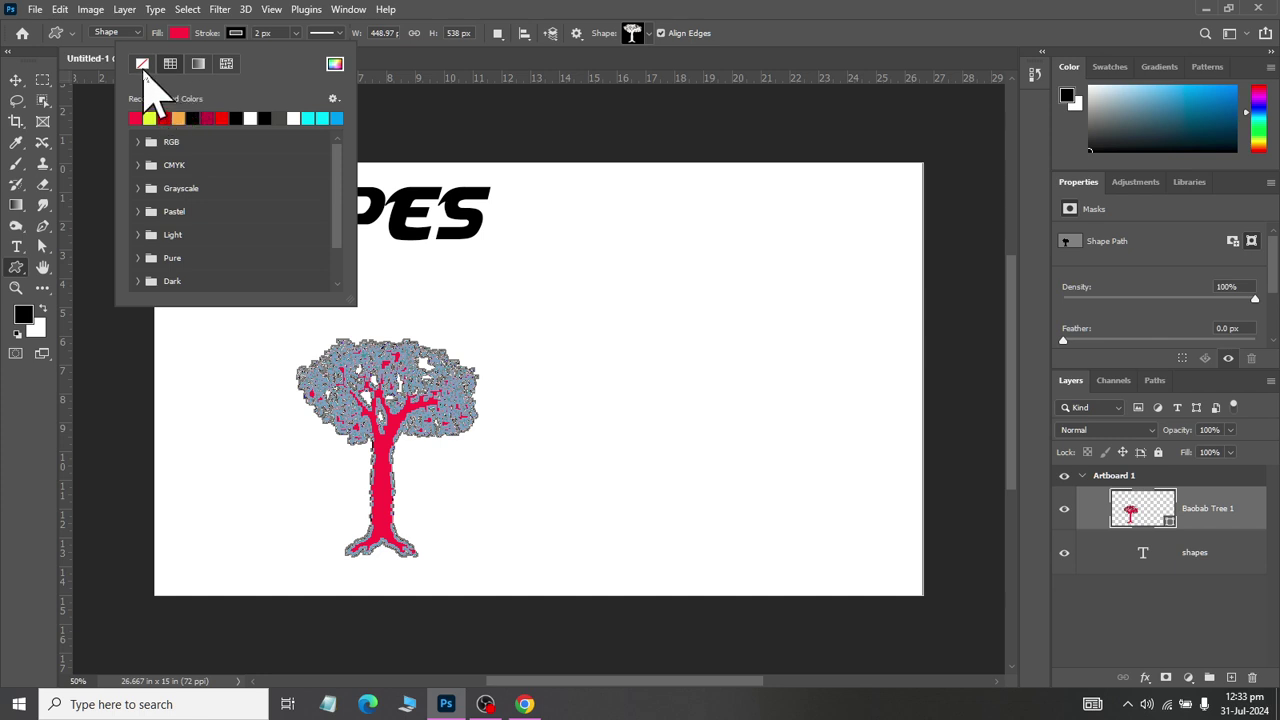
{"action": "left_click", "coordinate": [145, 68]}
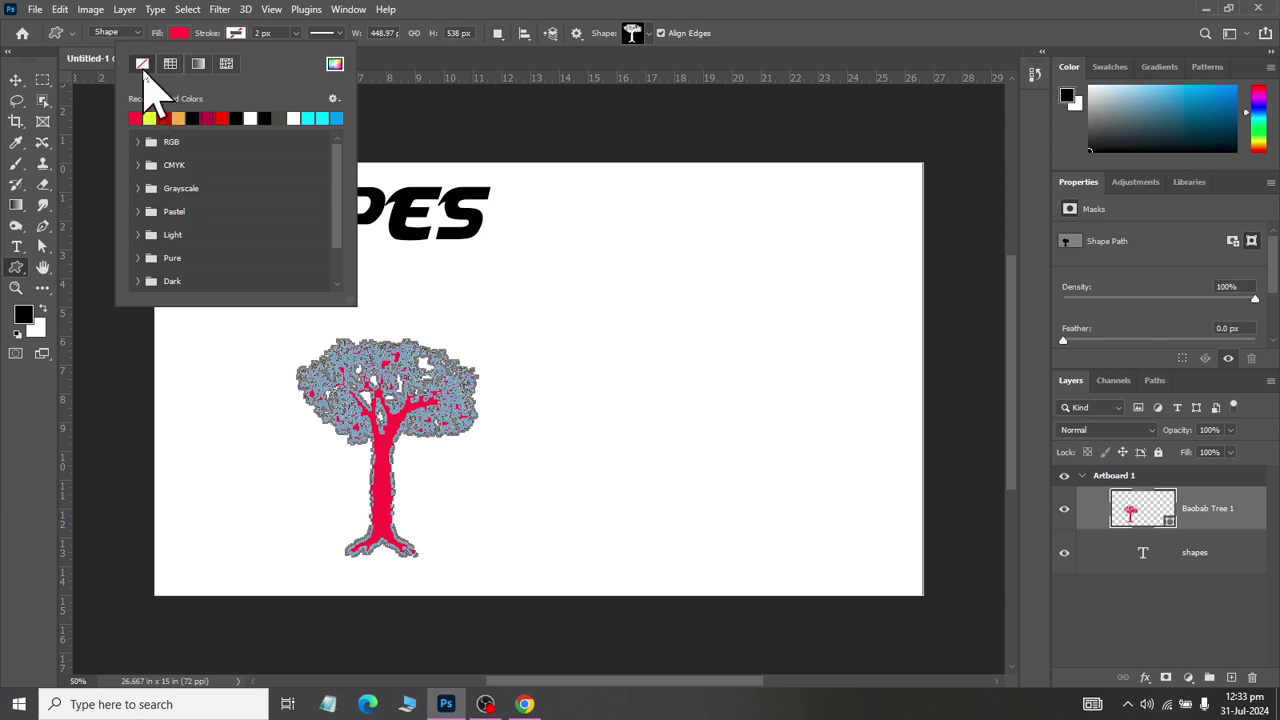
{"action": "left_click", "coordinate": [339, 34]}
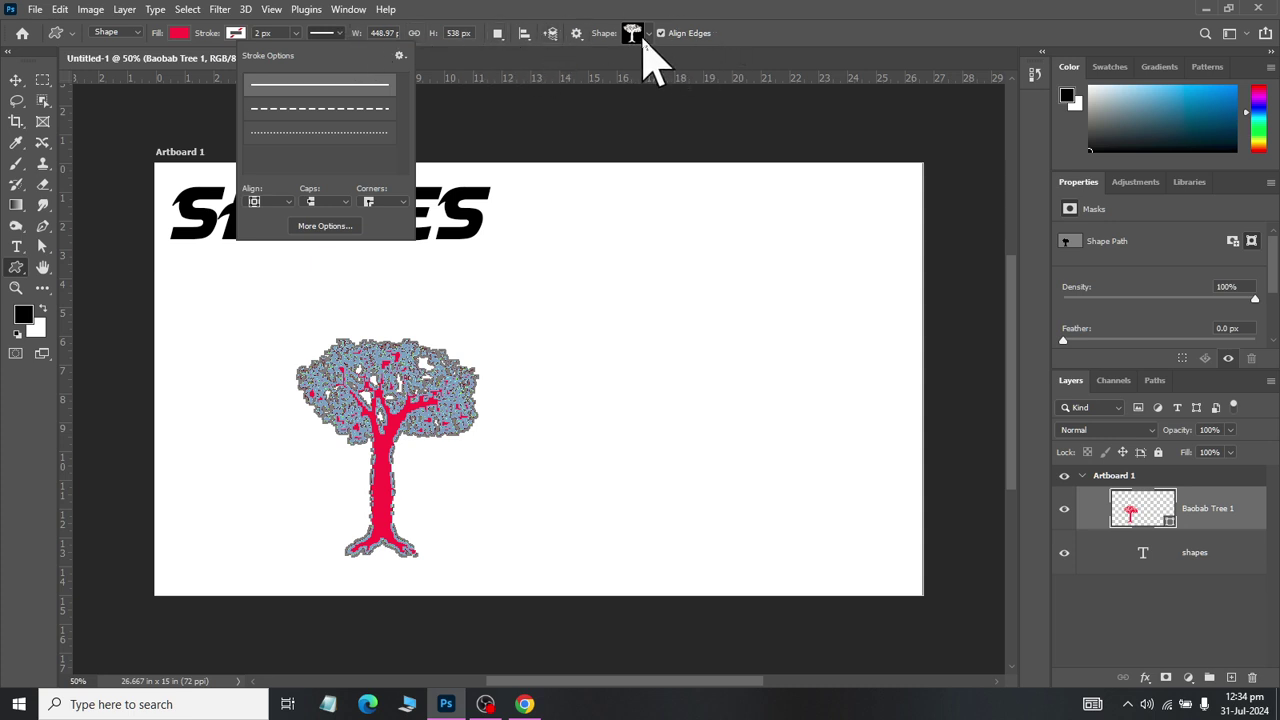
{"action": "left_click", "coordinate": [702, 26]}
{"action": "left_click", "coordinate": [550, 301]}
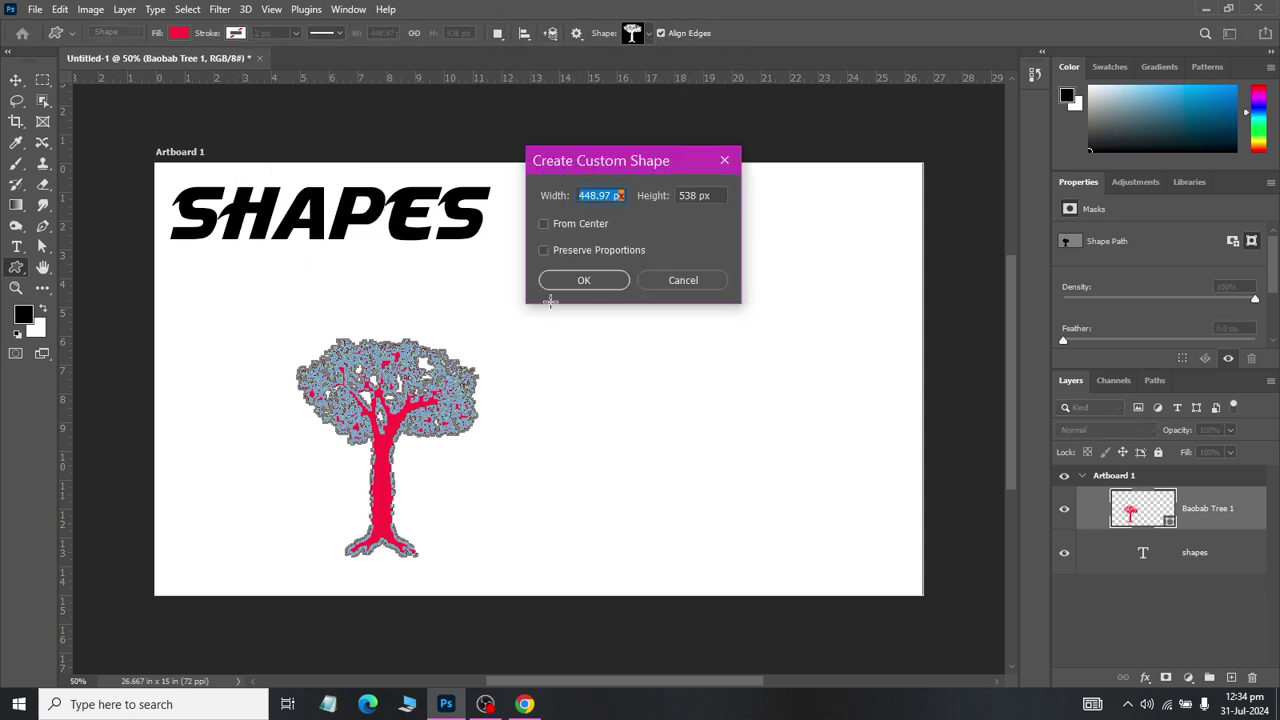
{"action": "key", "text": "Escape"}
{"action": "left_click", "coordinate": [15, 80]}
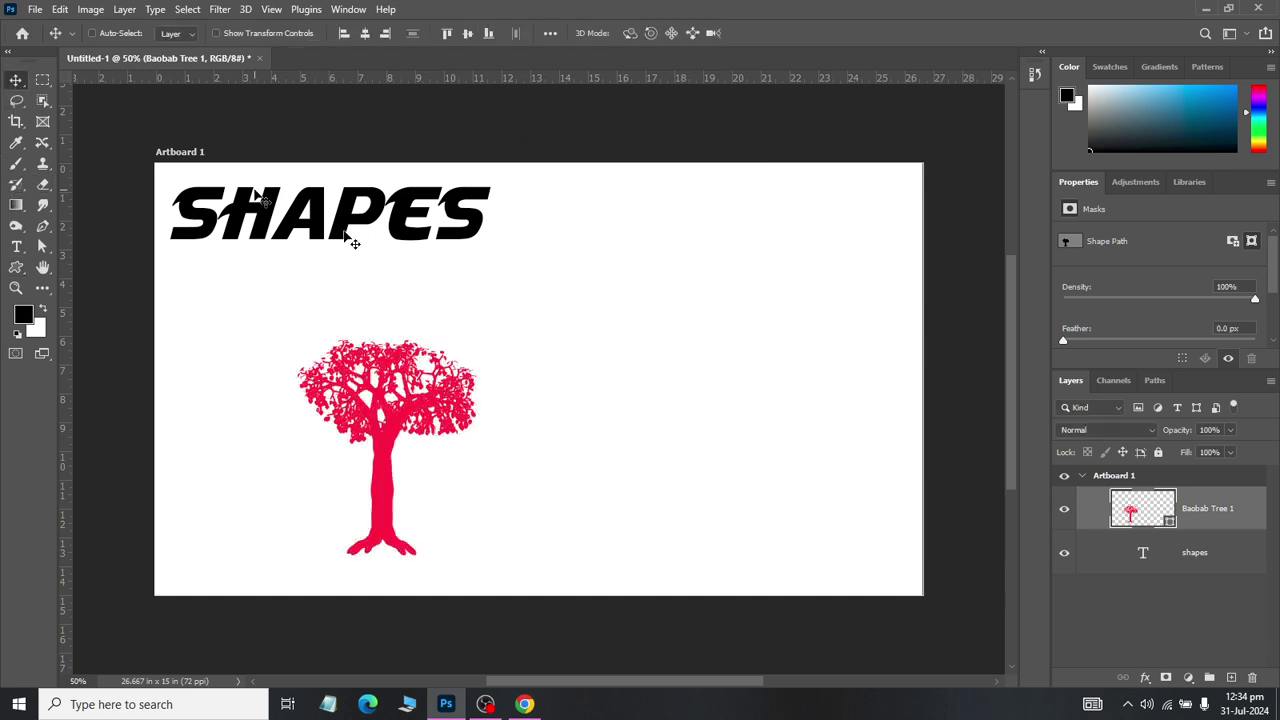
{"action": "left_click", "coordinate": [15, 267]}
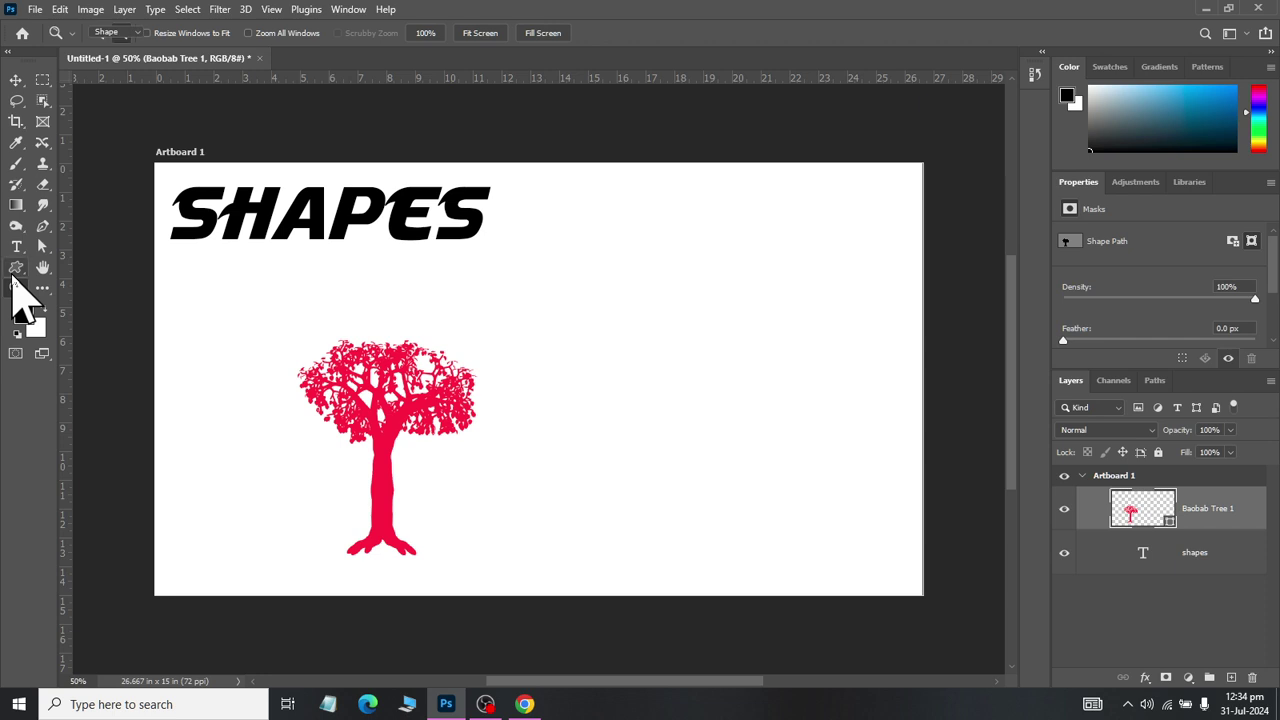
- Reselect the Custom Shape tool and browse the custom shape library
{"action": "right_click", "coordinate": [15, 272]}
{"action": "left_click", "coordinate": [96, 358]}
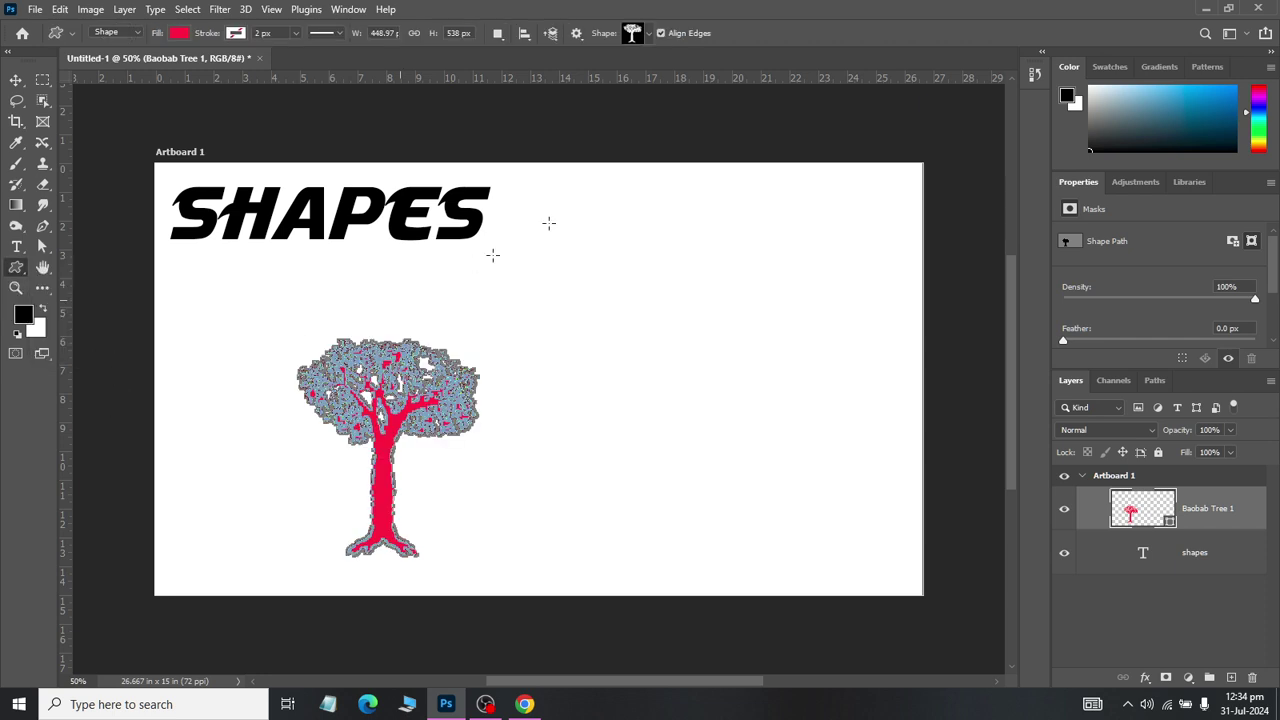
{"action": "left_click", "coordinate": [646, 36]}
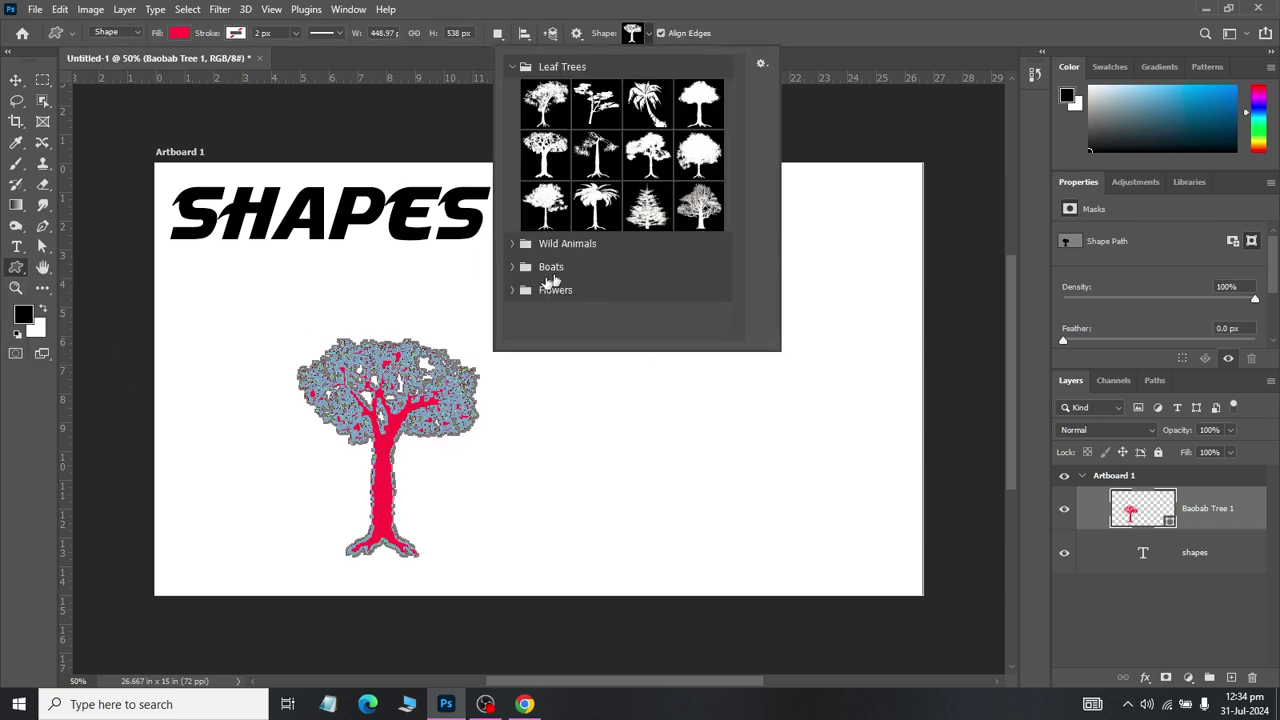
{"action": "left_click", "coordinate": [514, 267]}
{"action": "scroll", "coordinate": [598, 262], "scroll_direction": "down", "scroll_amount": 2}
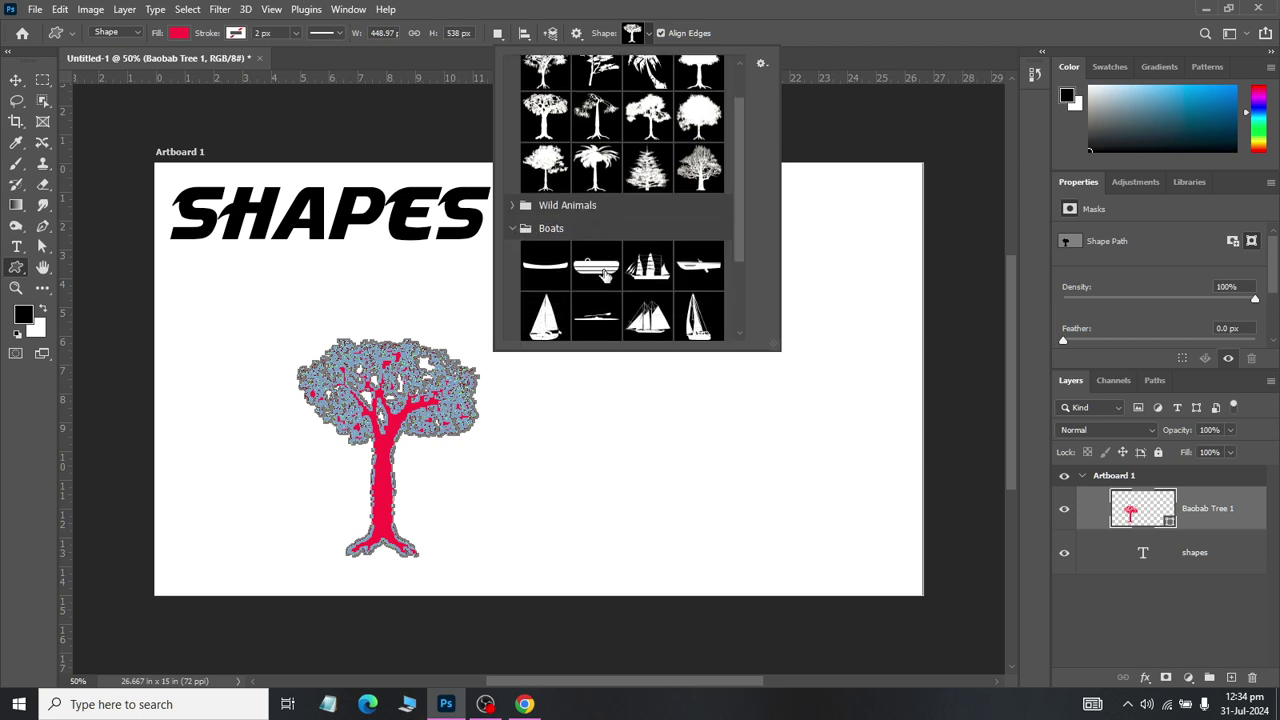
{"action": "scroll", "coordinate": [590, 300], "scroll_direction": "down", "scroll_amount": 2}
{"action": "scroll", "coordinate": [588, 308], "scroll_direction": "down", "scroll_amount": 2}
{"action": "scroll", "coordinate": [560, 320], "scroll_direction": "down", "scroll_amount": 2}
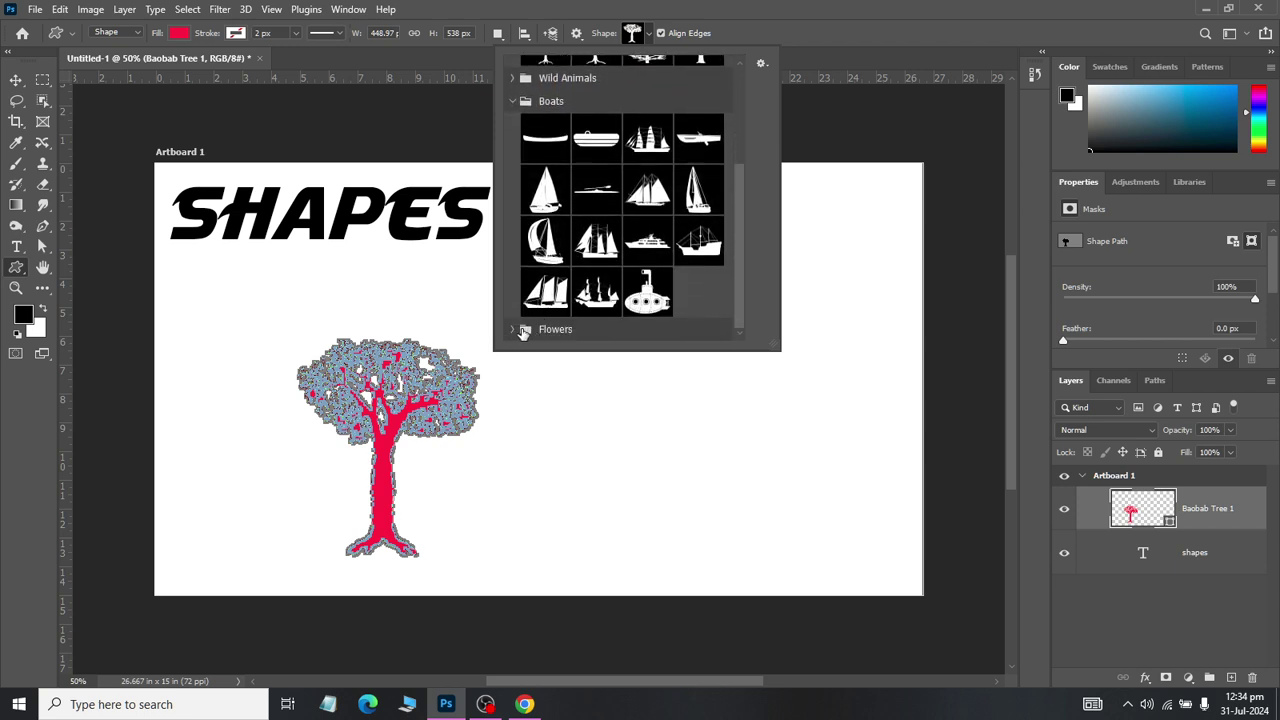
- Draw a rose from the Flowers set to the right of the tree
{"action": "left_click", "coordinate": [514, 330]}
{"action": "scroll", "coordinate": [598, 300], "scroll_direction": "down", "scroll_amount": 3}
{"action": "scroll", "coordinate": [598, 300], "scroll_direction": "down", "scroll_amount": 3}
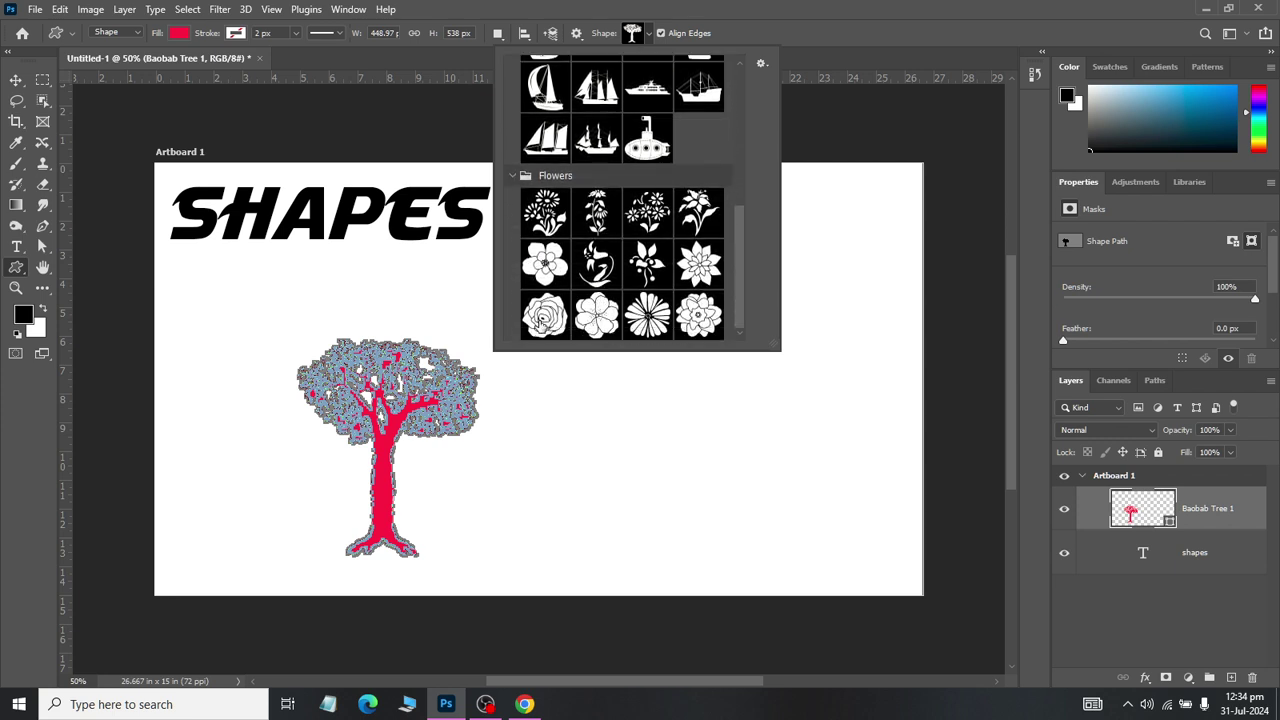
{"action": "left_click", "coordinate": [540, 318]}
{"action": "left_click", "coordinate": [560, 357]}
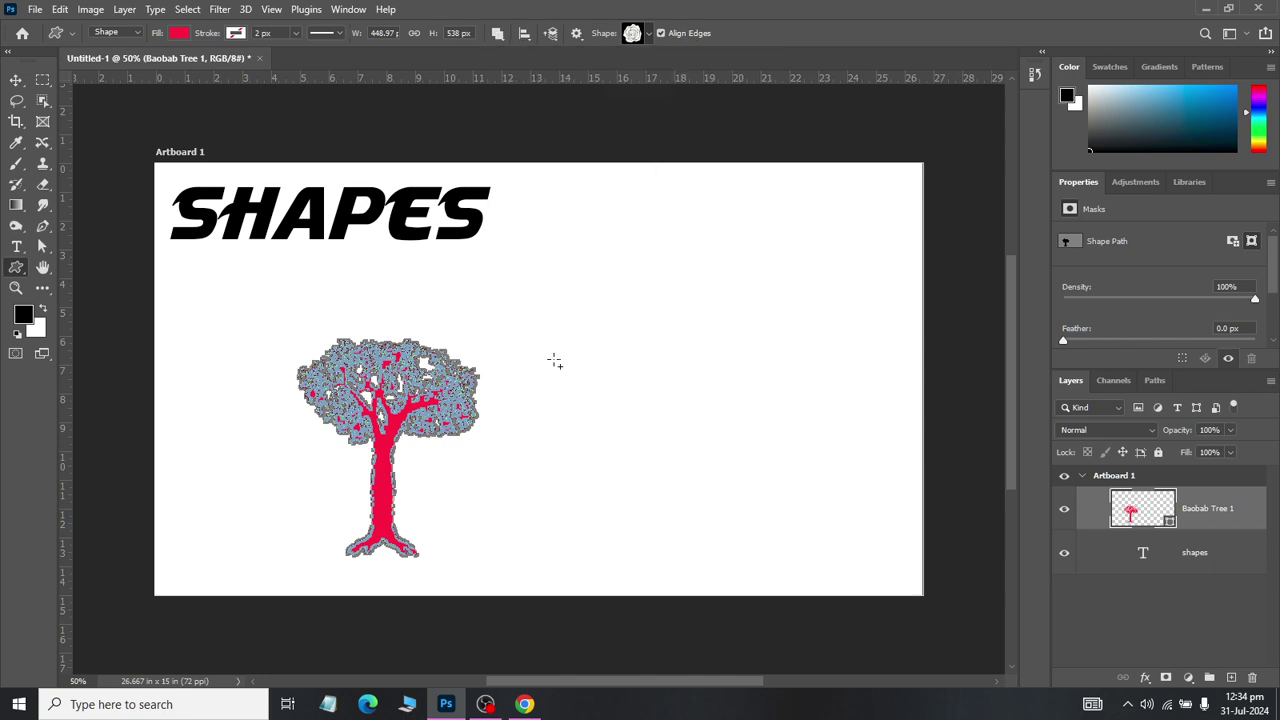
{"action": "left_click_drag", "start_coordinate": [552, 358], "coordinate": [736, 538]}
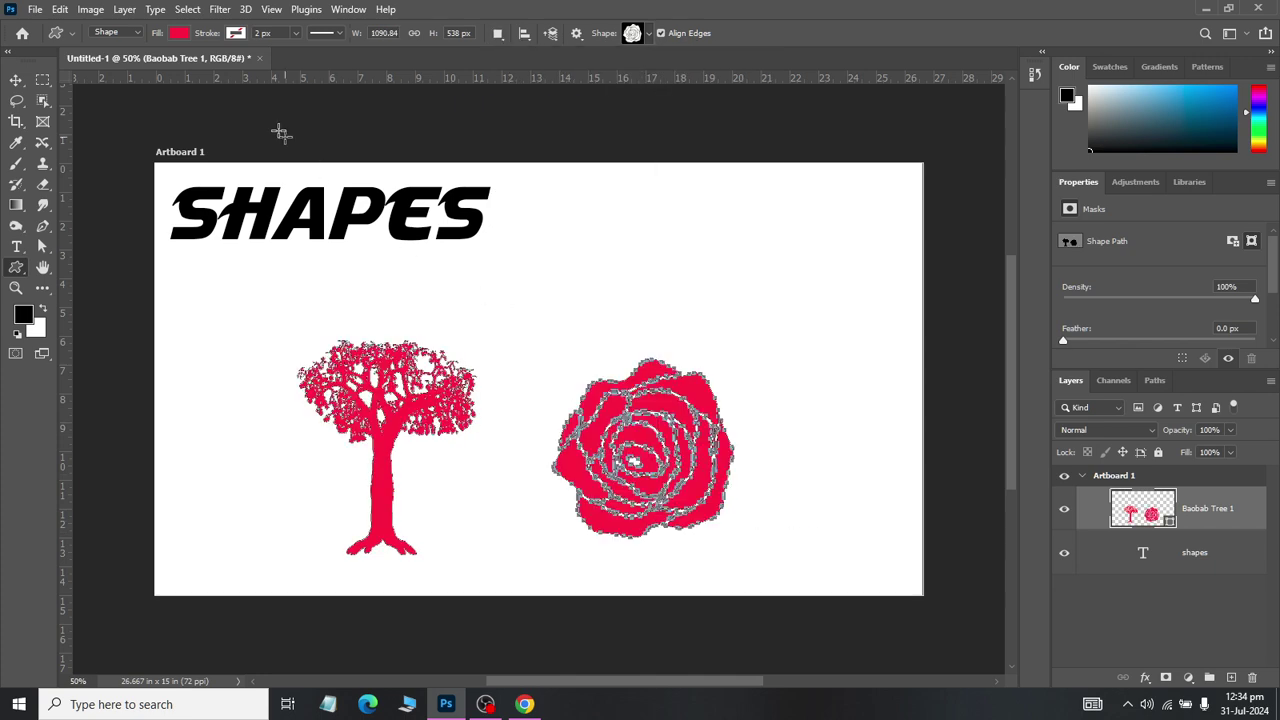
- Change the tree and rose fill to a red-to-magenta gradient preset
{"action": "left_click", "coordinate": [178, 34]}
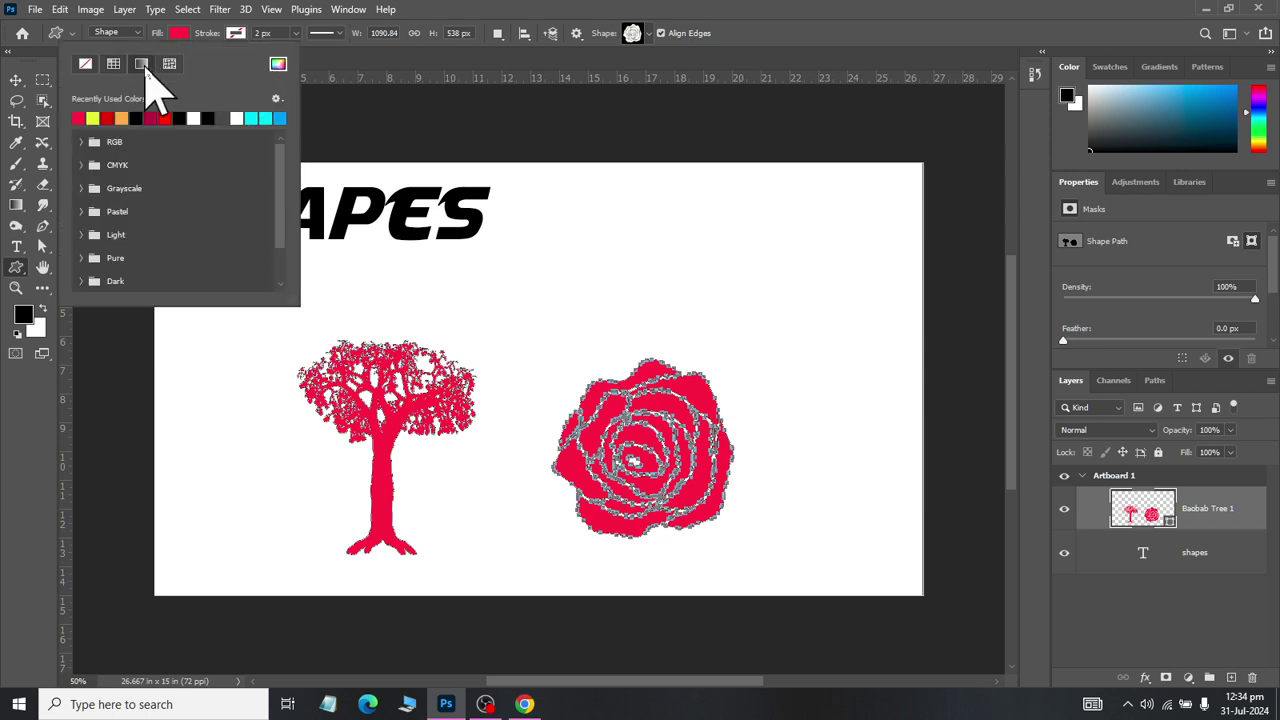
{"action": "left_click", "coordinate": [143, 64]}
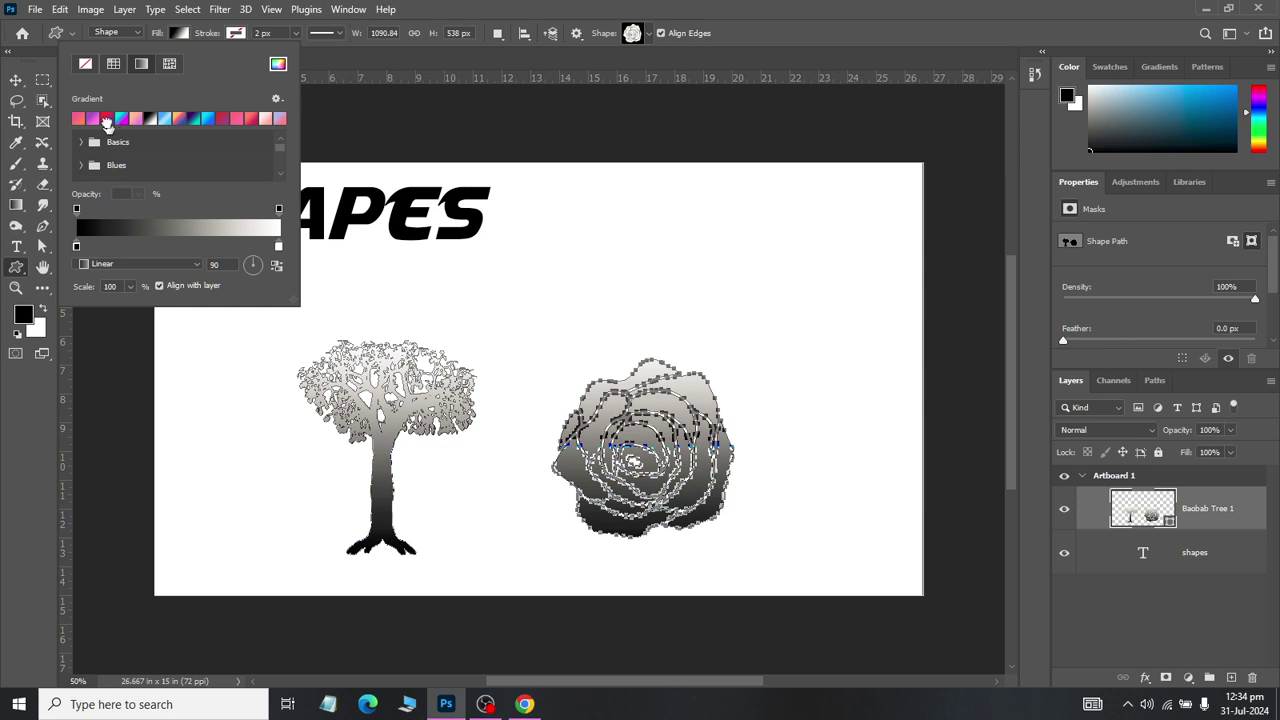
{"action": "left_click", "coordinate": [107, 119]}
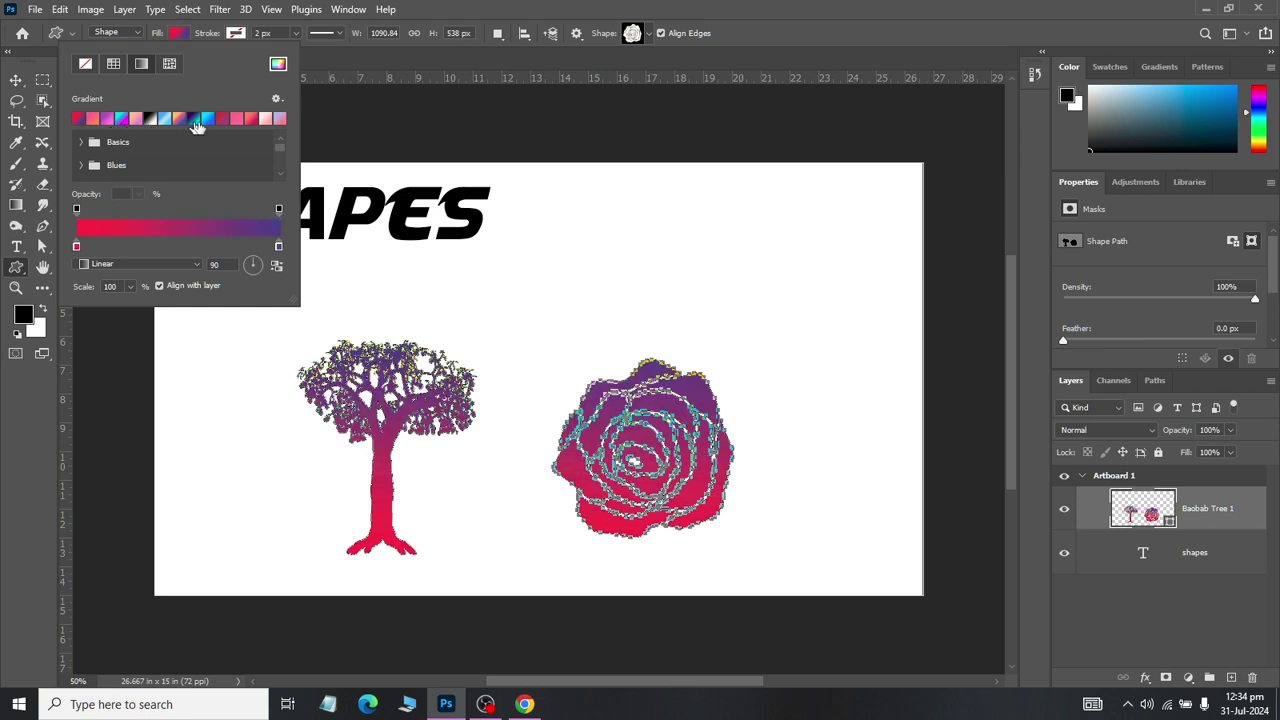
{"action": "left_click", "coordinate": [220, 119]}
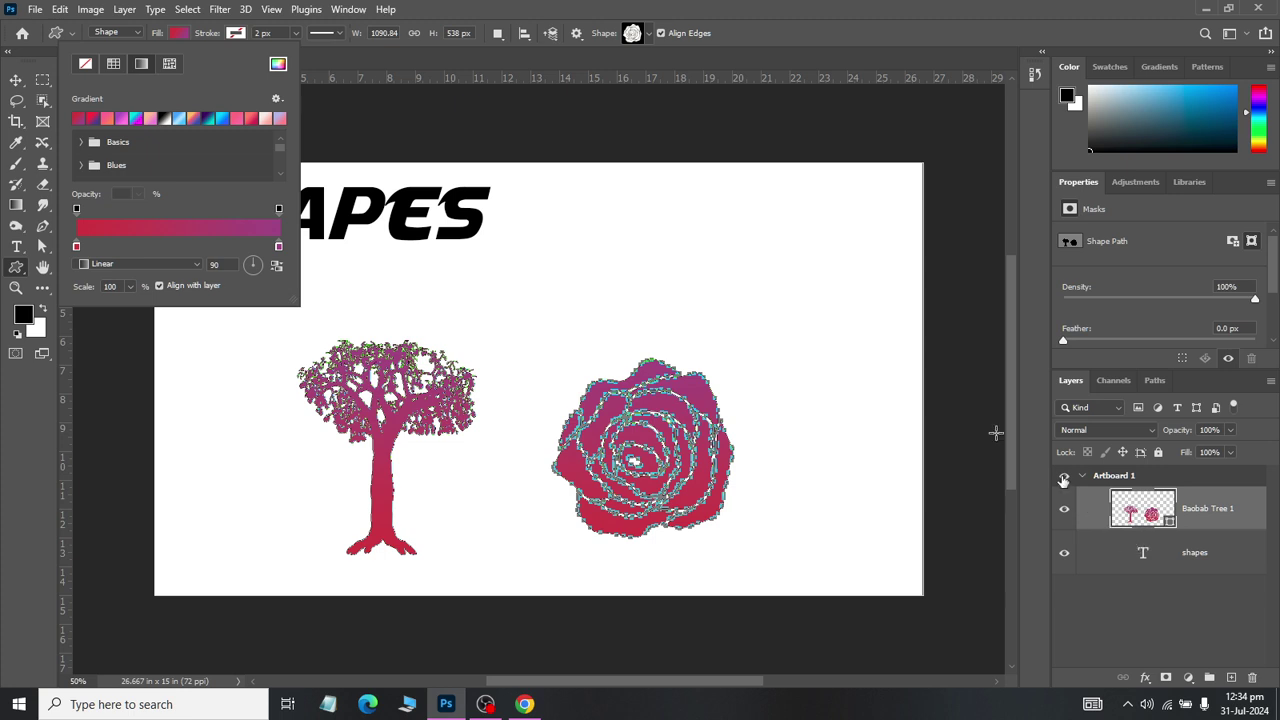
{"action": "left_click", "coordinate": [794, 57]}
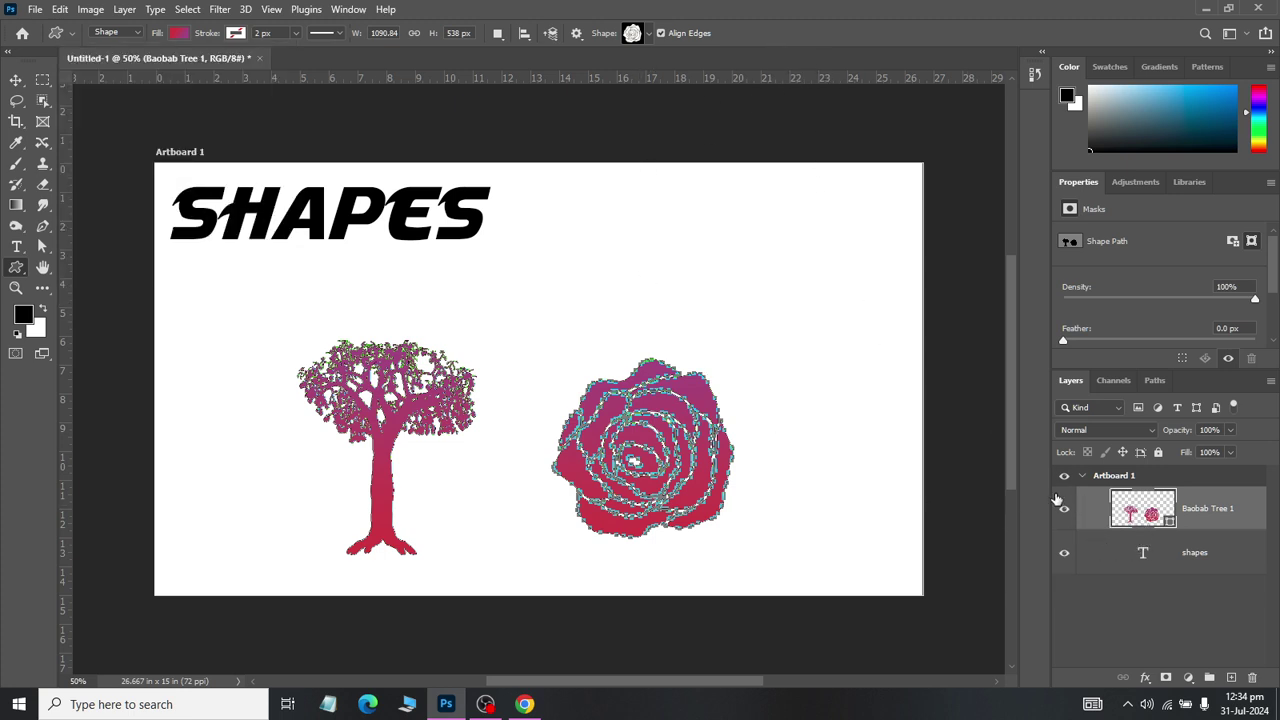
- Undo back to the solid red fill and draw a new rose on its own layer
{"action": "key", "text": "ctrl+z"}
{"action": "key", "text": "ctrl+z"}
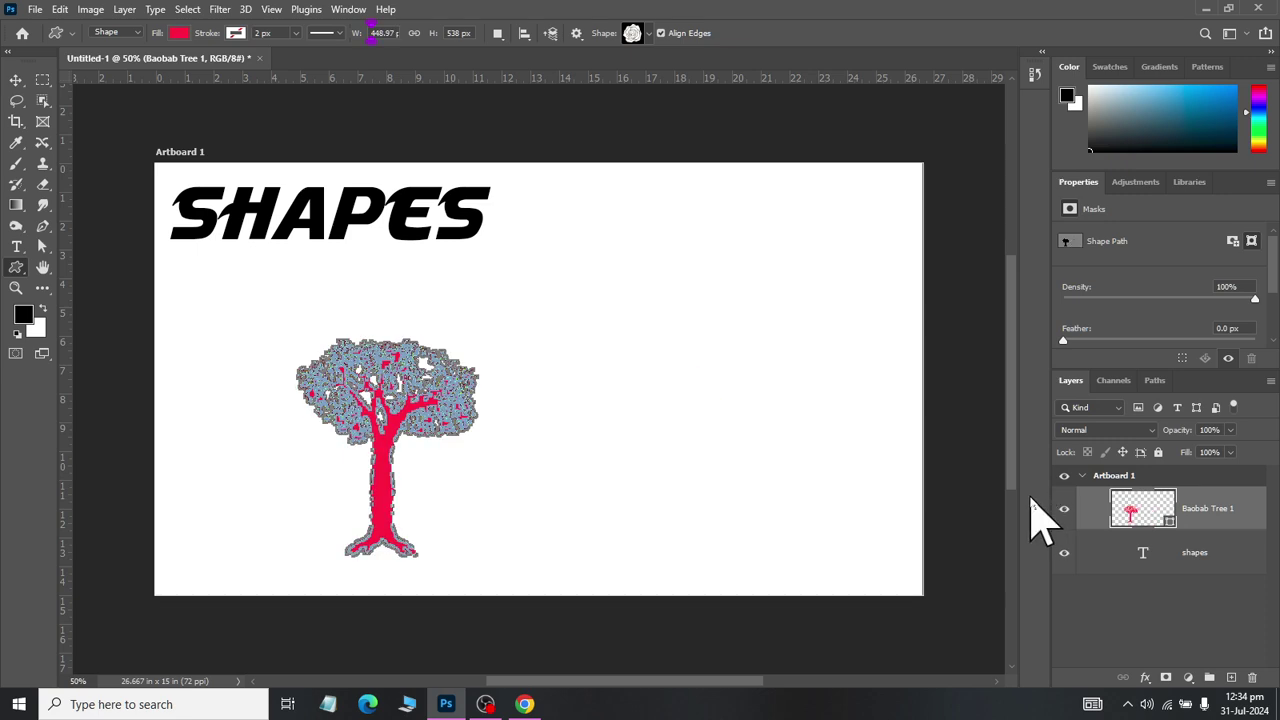
{"action": "left_click", "coordinate": [1231, 678]}
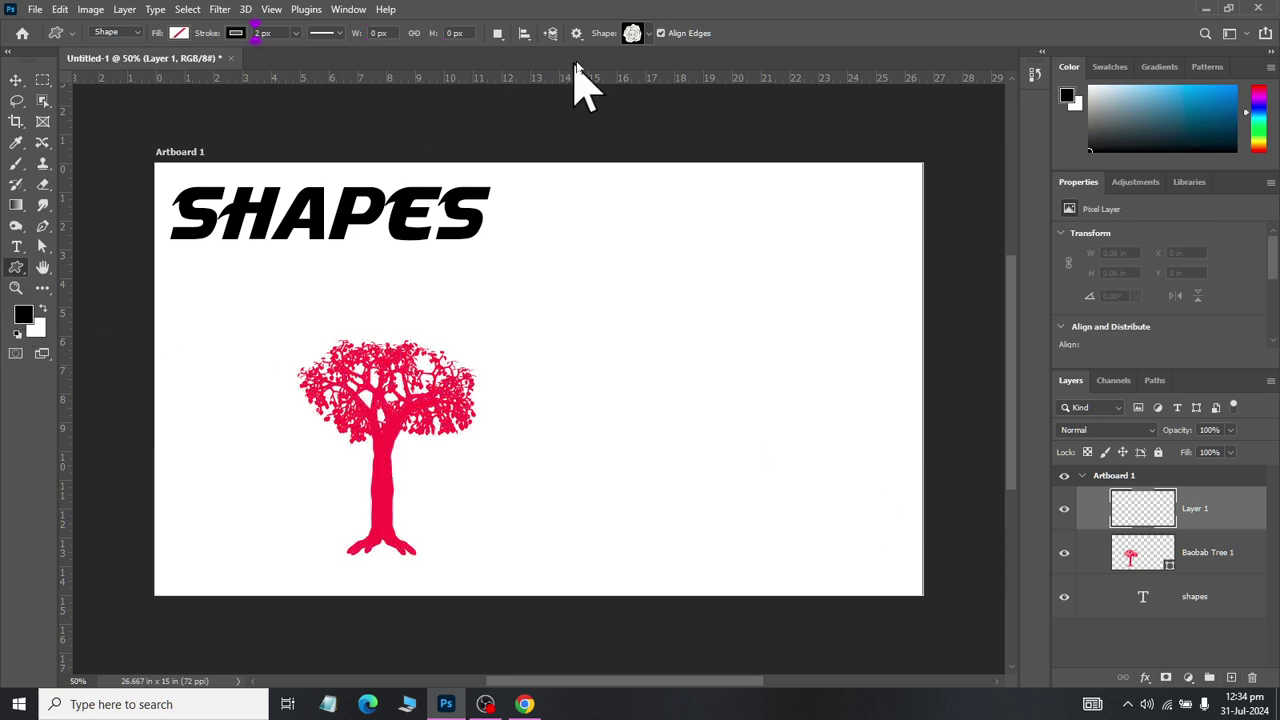
{"action": "left_click_drag", "start_coordinate": [612, 257], "coordinate": [811, 453]}
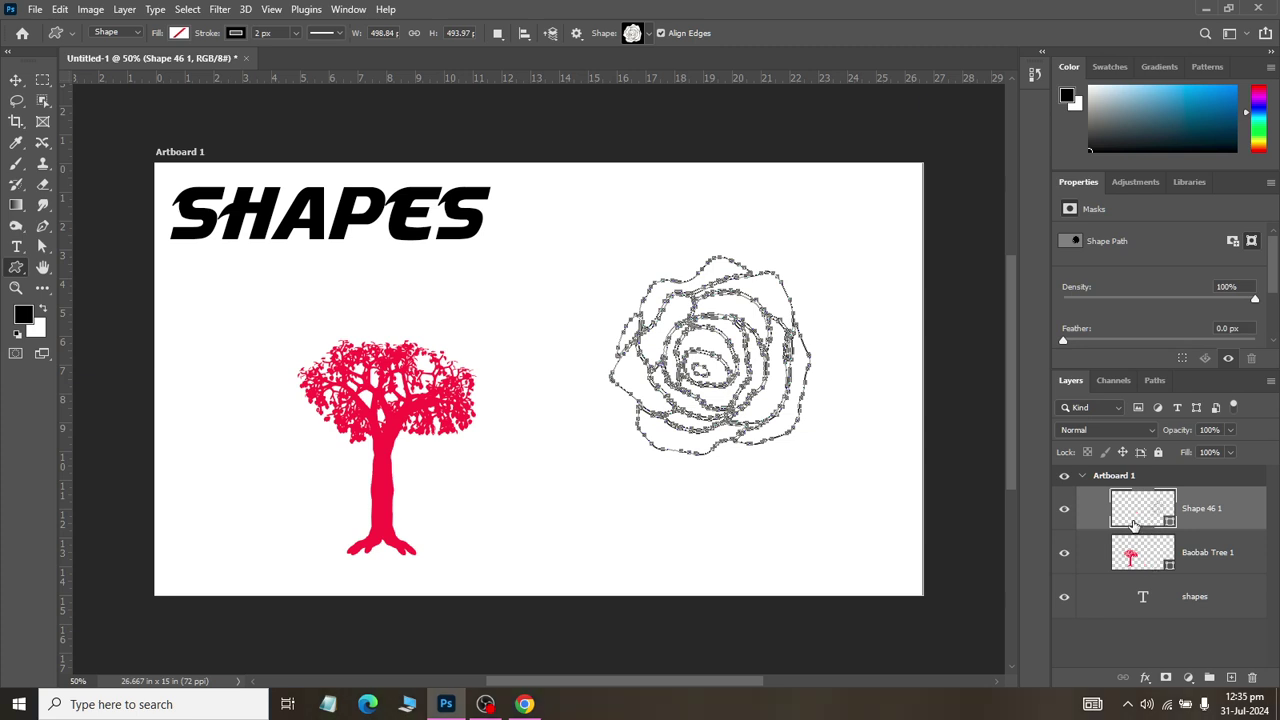
- Fill the new rose with a blue-to-cyan gradient and shift it slightly left
{"action": "left_click", "coordinate": [179, 33]}
{"action": "left_click", "coordinate": [179, 110]}
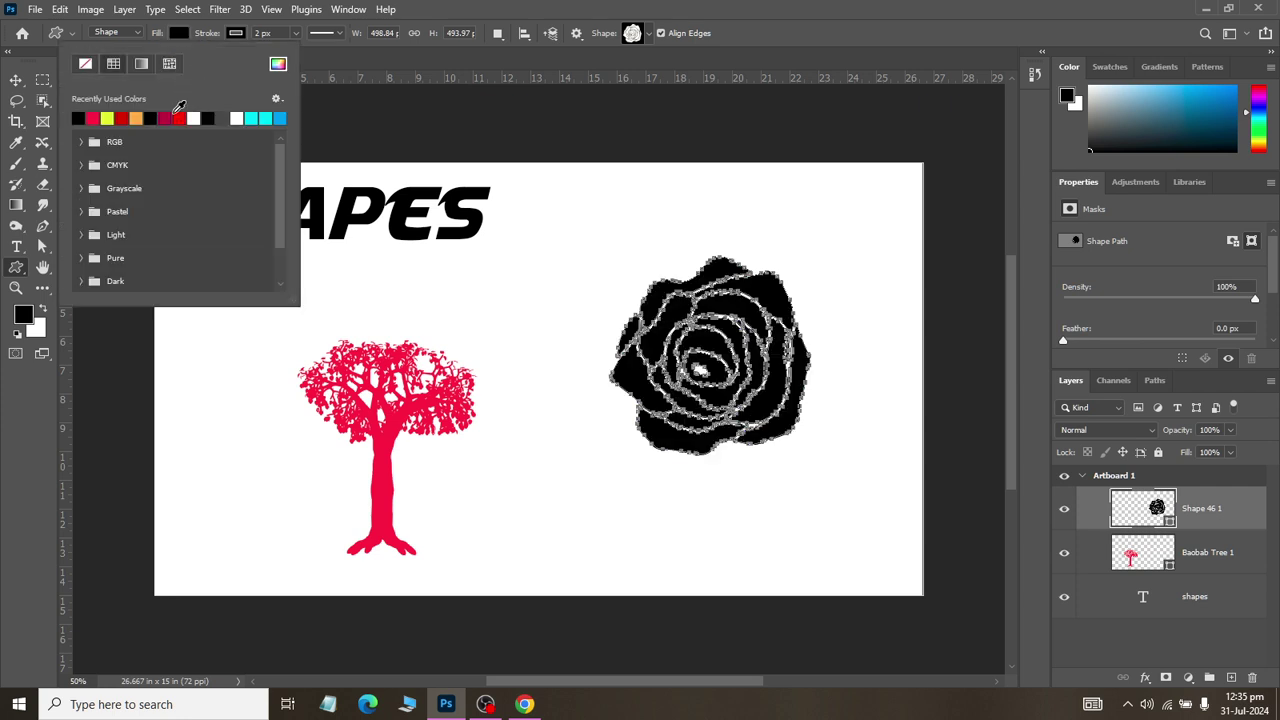
{"action": "left_click", "coordinate": [177, 116]}
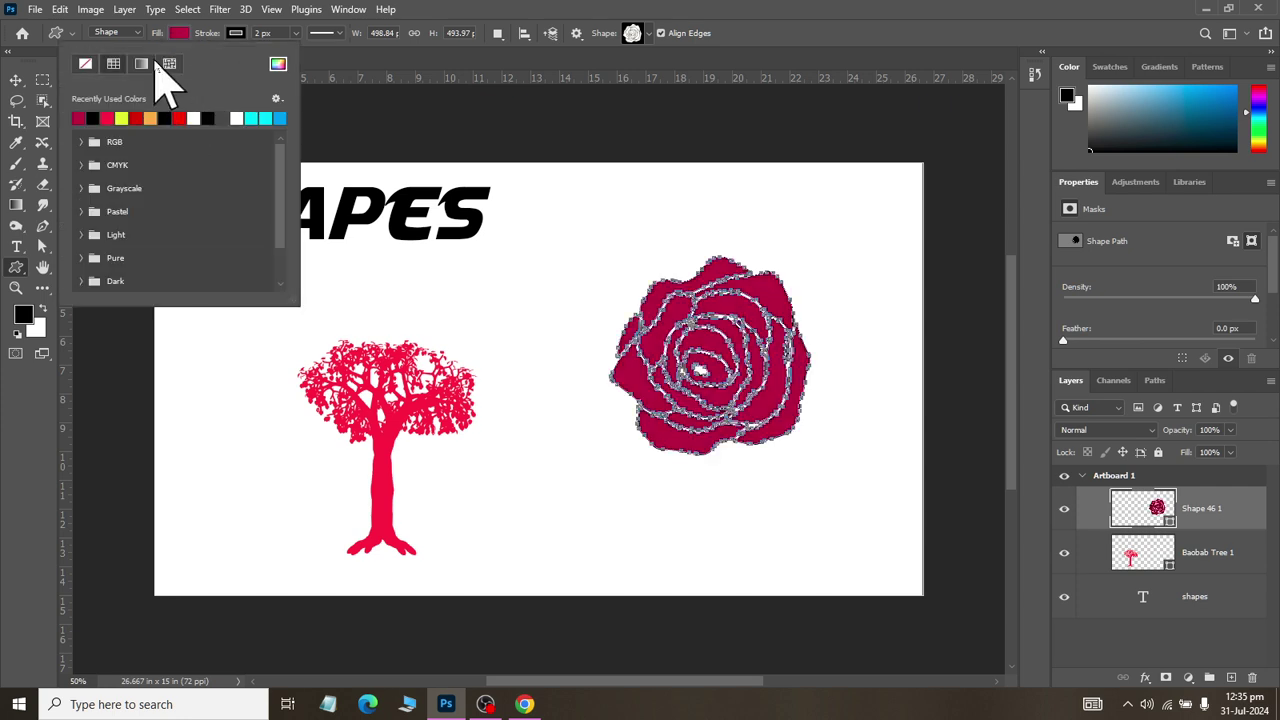
{"action": "left_click", "coordinate": [141, 65]}
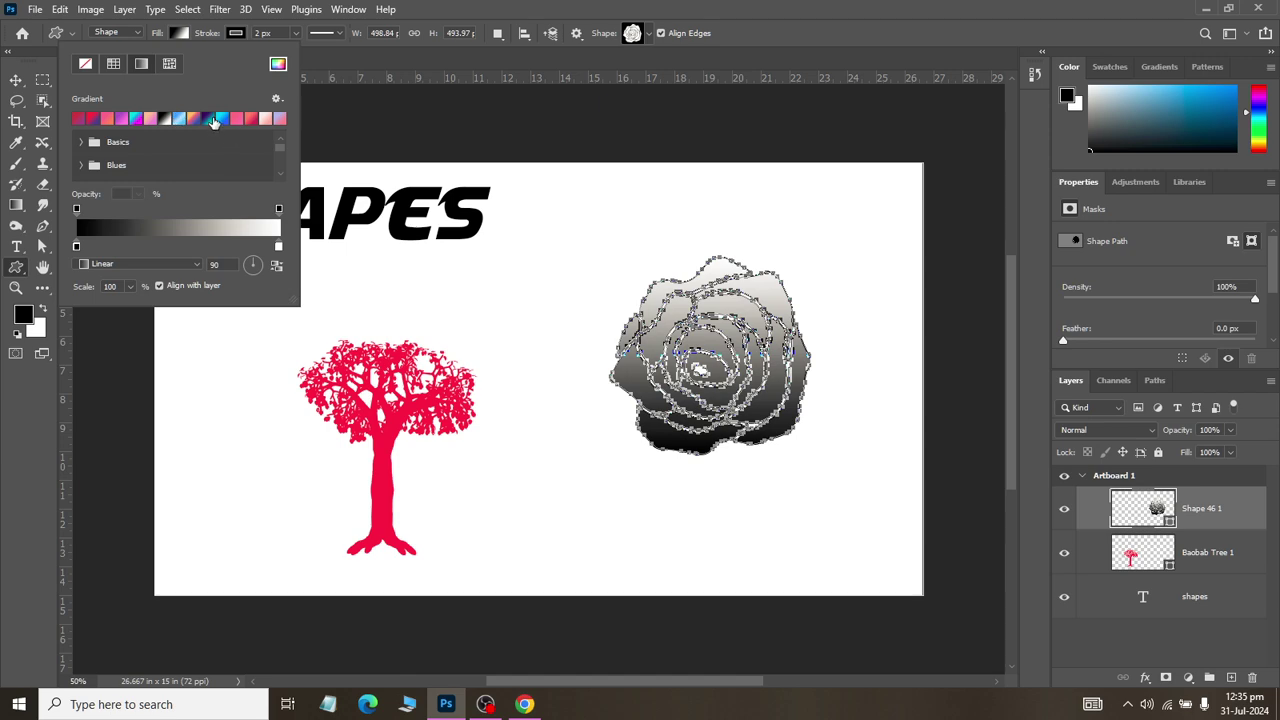
{"action": "left_click", "coordinate": [219, 118]}
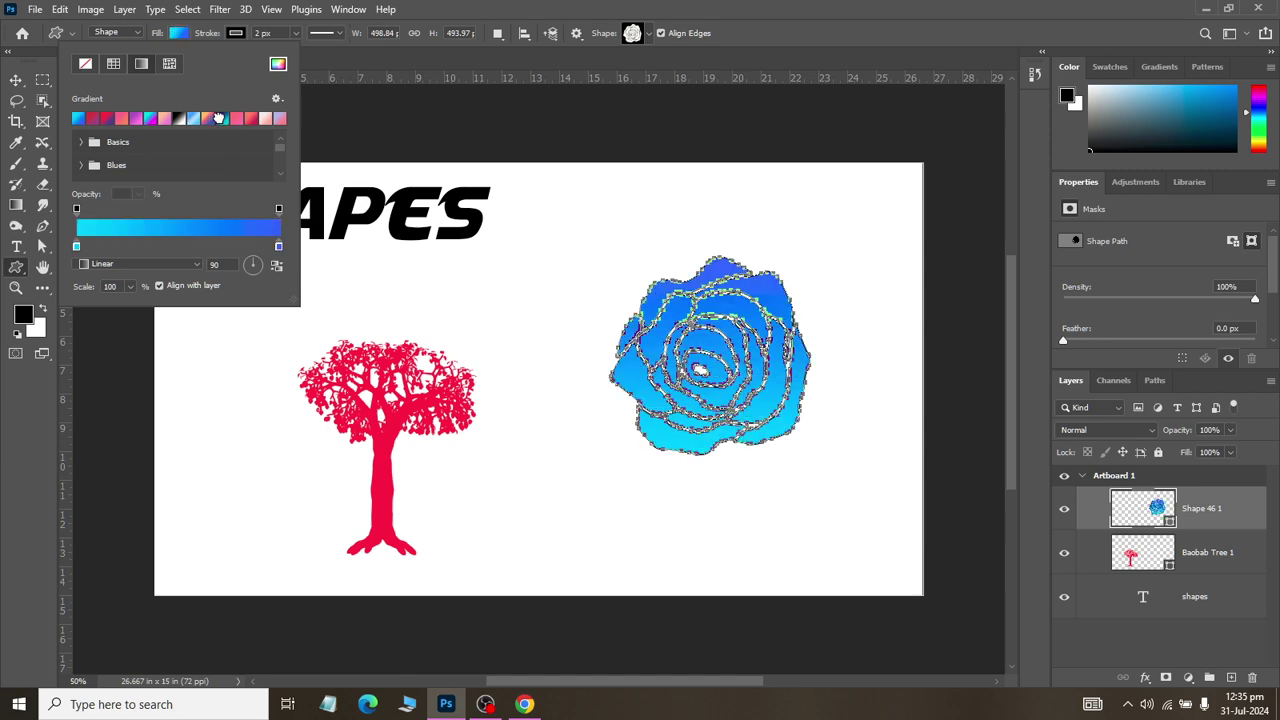
{"action": "left_click", "coordinate": [15, 80]}
{"action": "left_click_drag", "start_coordinate": [735, 360], "coordinate": [662, 385]}
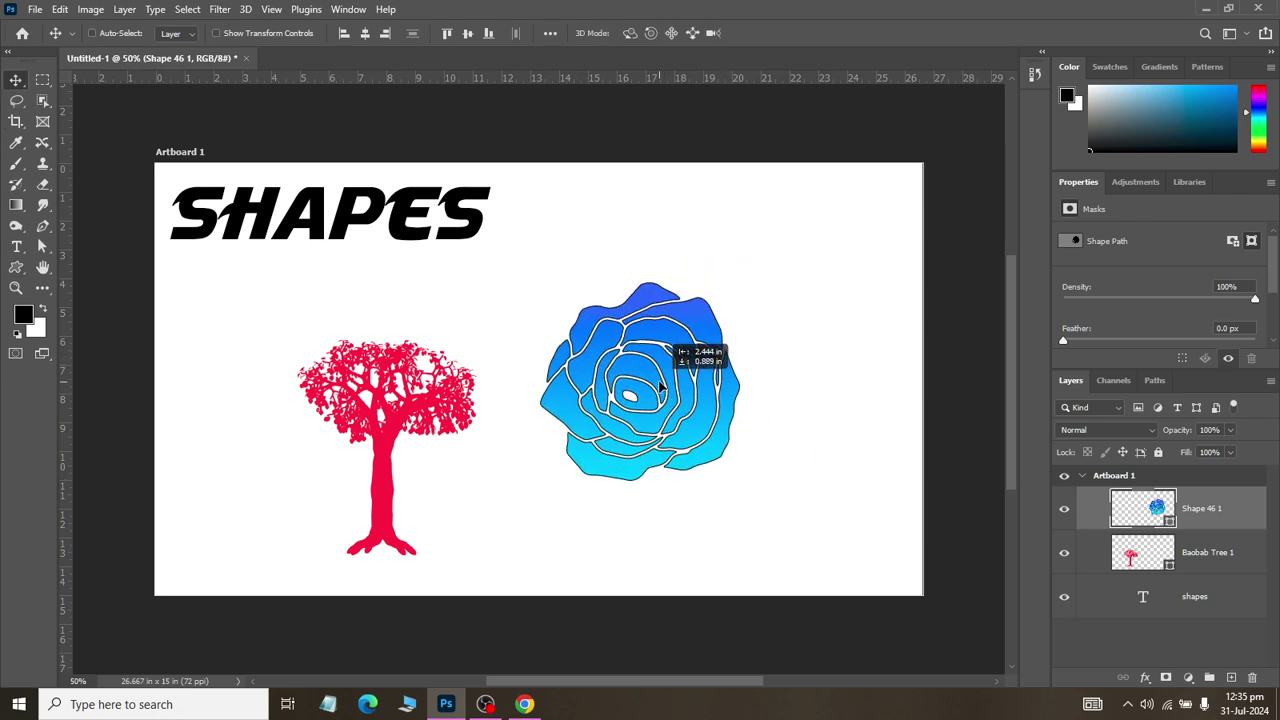
{"action": "left_click", "coordinate": [17, 269]}
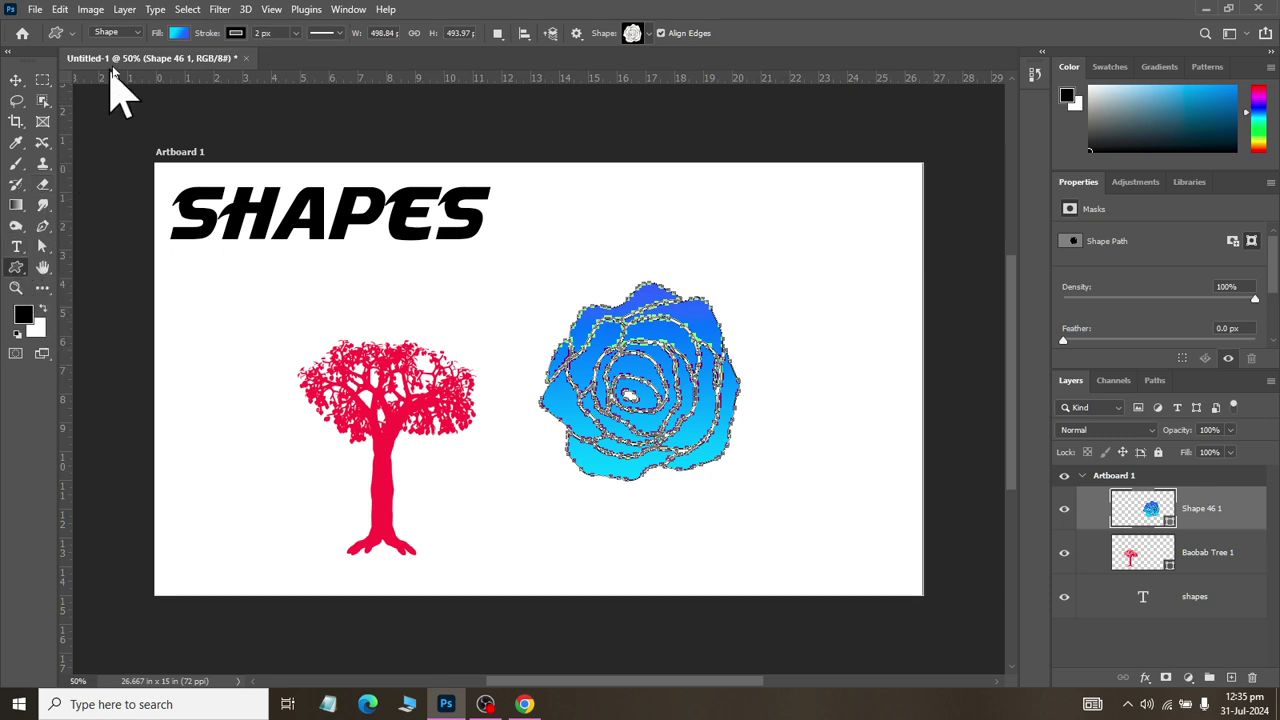
- Keep the drawing mode on Shape and open the shape library's options menu
{"action": "left_click", "coordinate": [138, 33]}
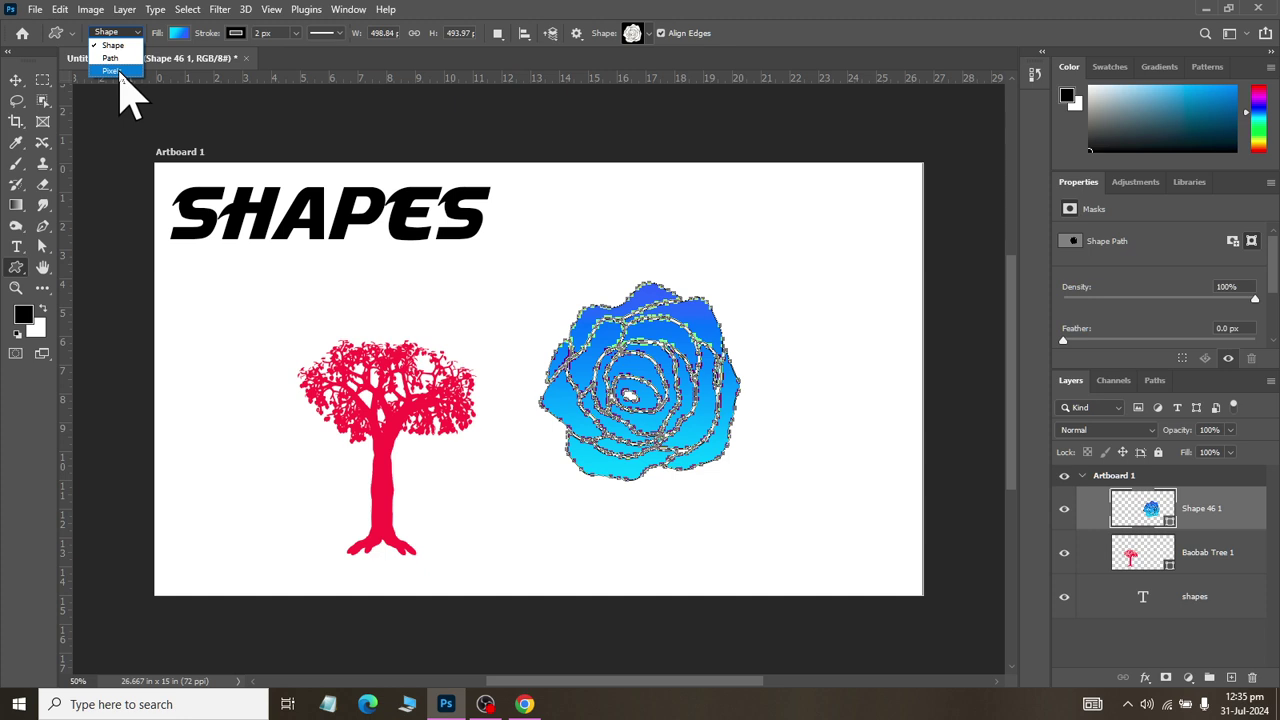
{"action": "left_click", "coordinate": [122, 45]}
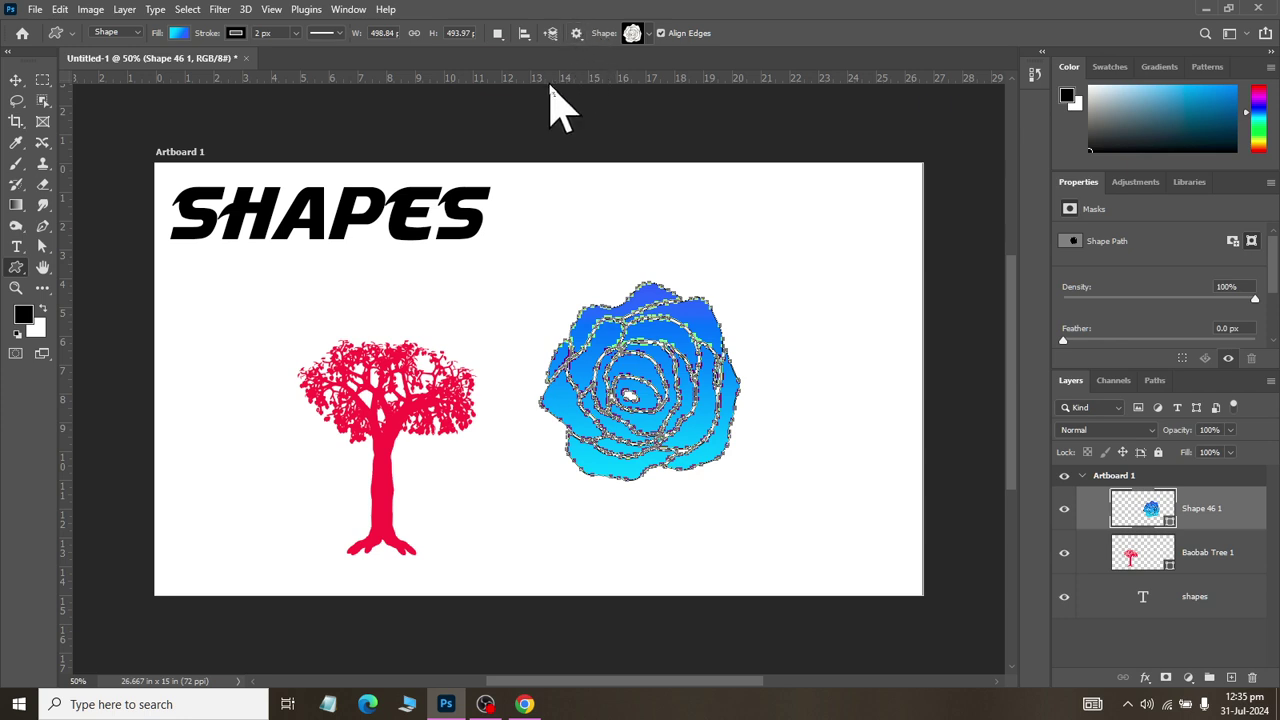
{"action": "left_click", "coordinate": [647, 33]}
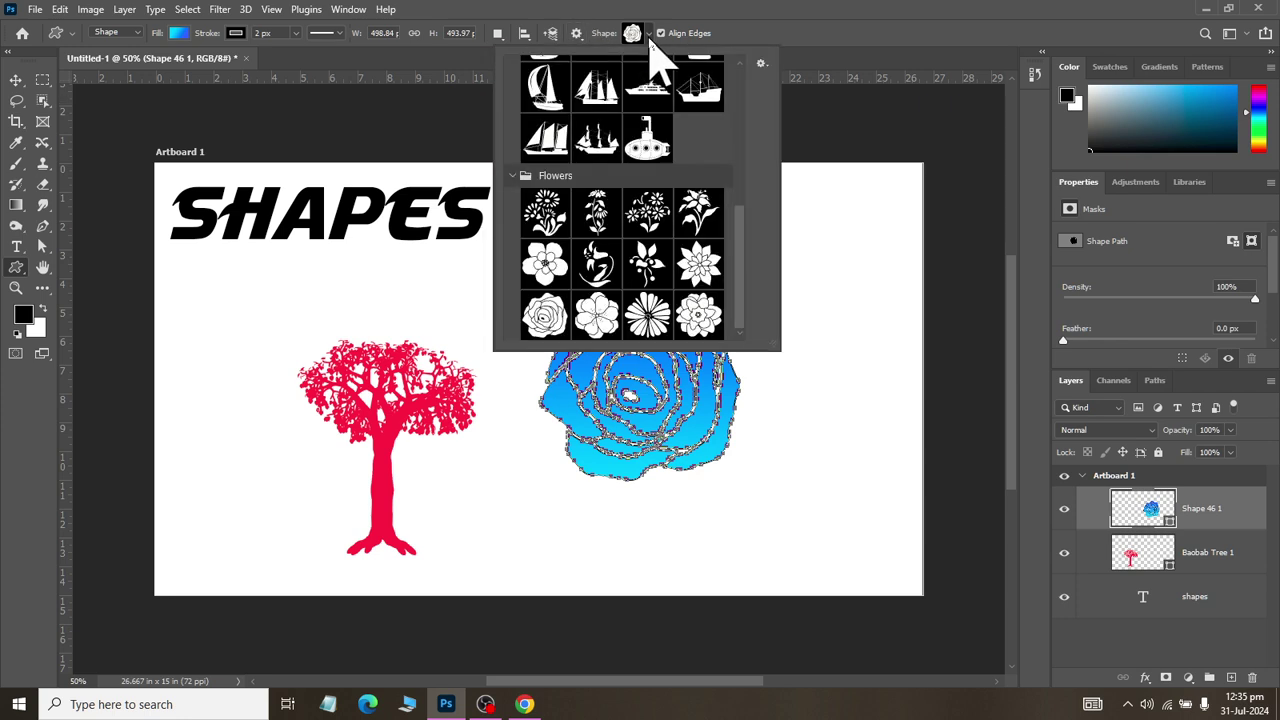
{"action": "left_click", "coordinate": [761, 63]}
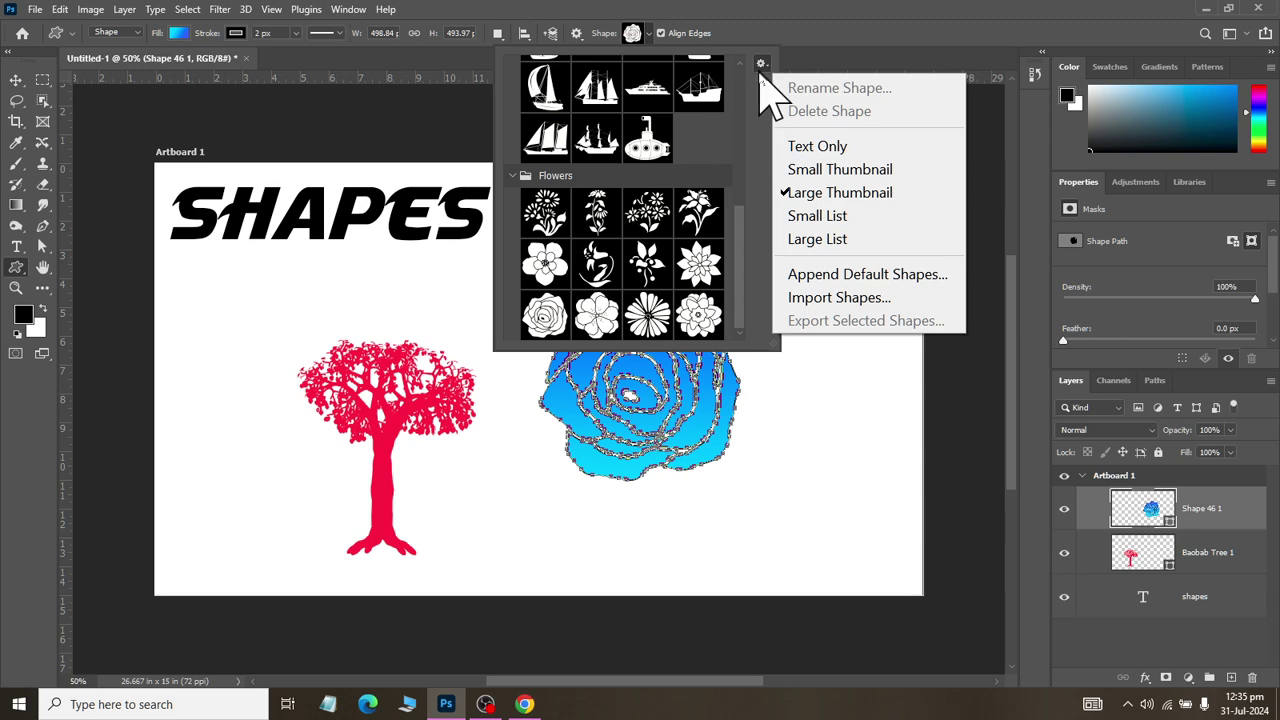
- Try the library's view options, settle on large thumbnails, and start loading a shape pack
{"action": "left_click", "coordinate": [810, 146]}
{"action": "left_click", "coordinate": [761, 63]}
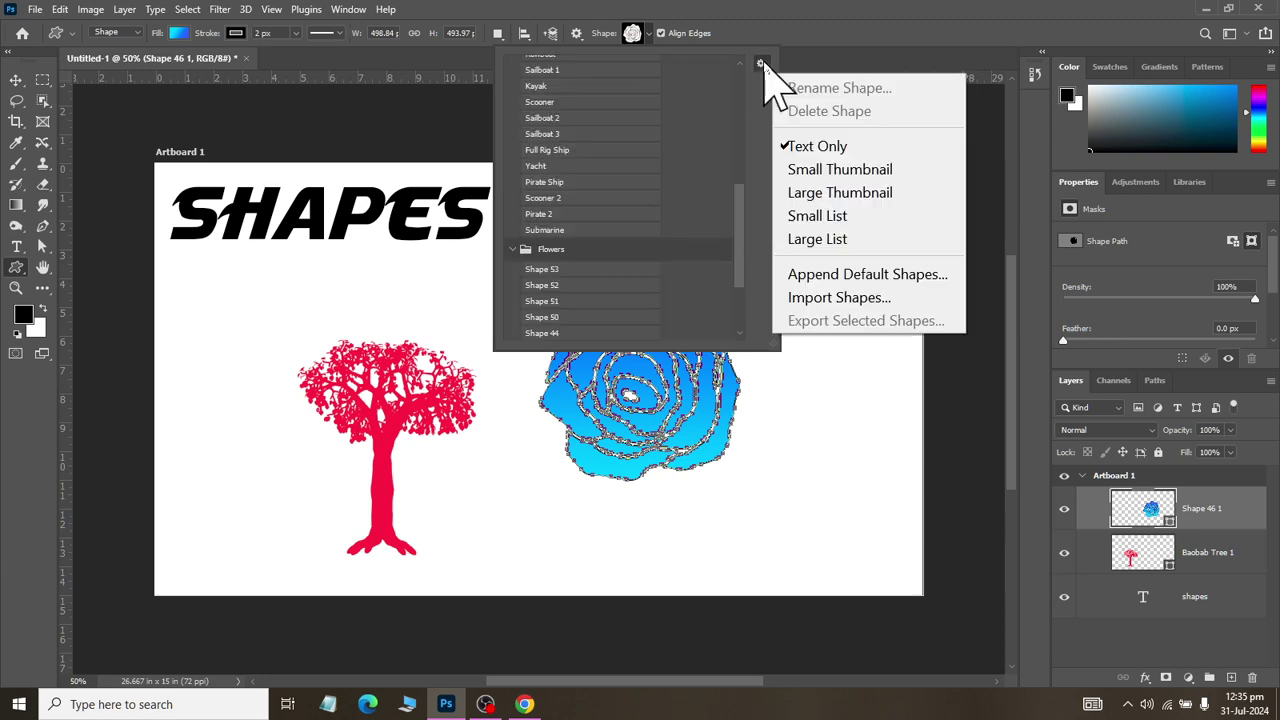
{"action": "left_click", "coordinate": [800, 169]}
{"action": "left_click", "coordinate": [761, 63]}
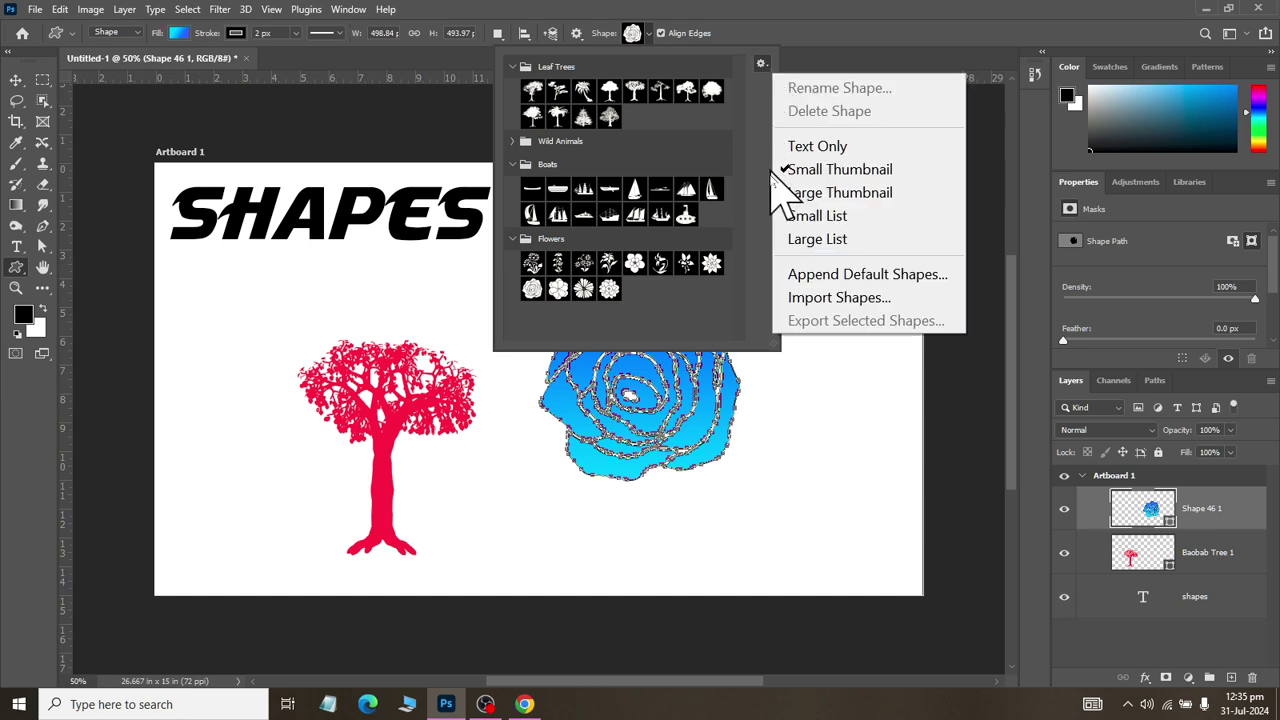
{"action": "left_click", "coordinate": [783, 192]}
{"action": "left_click", "coordinate": [761, 63]}
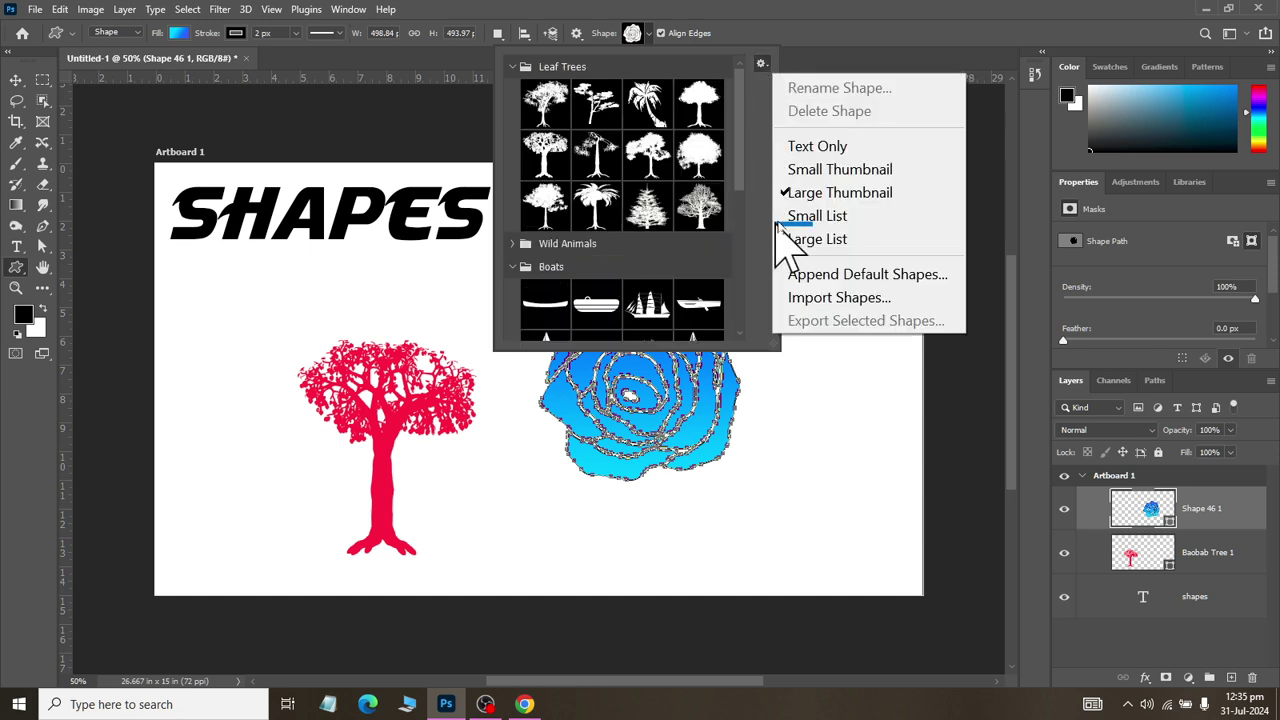
{"action": "left_click", "coordinate": [765, 113]}
{"action": "left_click", "coordinate": [761, 63]}
{"action": "left_click", "coordinate": [800, 192]}
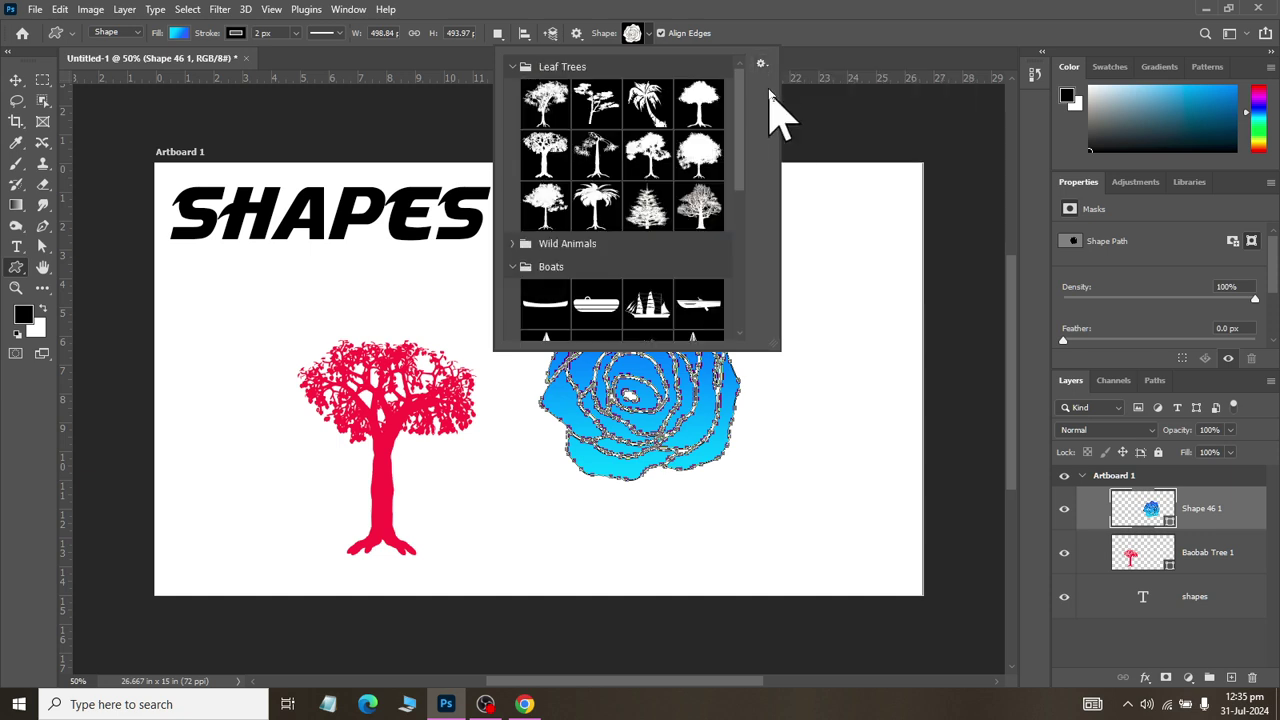
{"action": "left_click", "coordinate": [761, 63]}
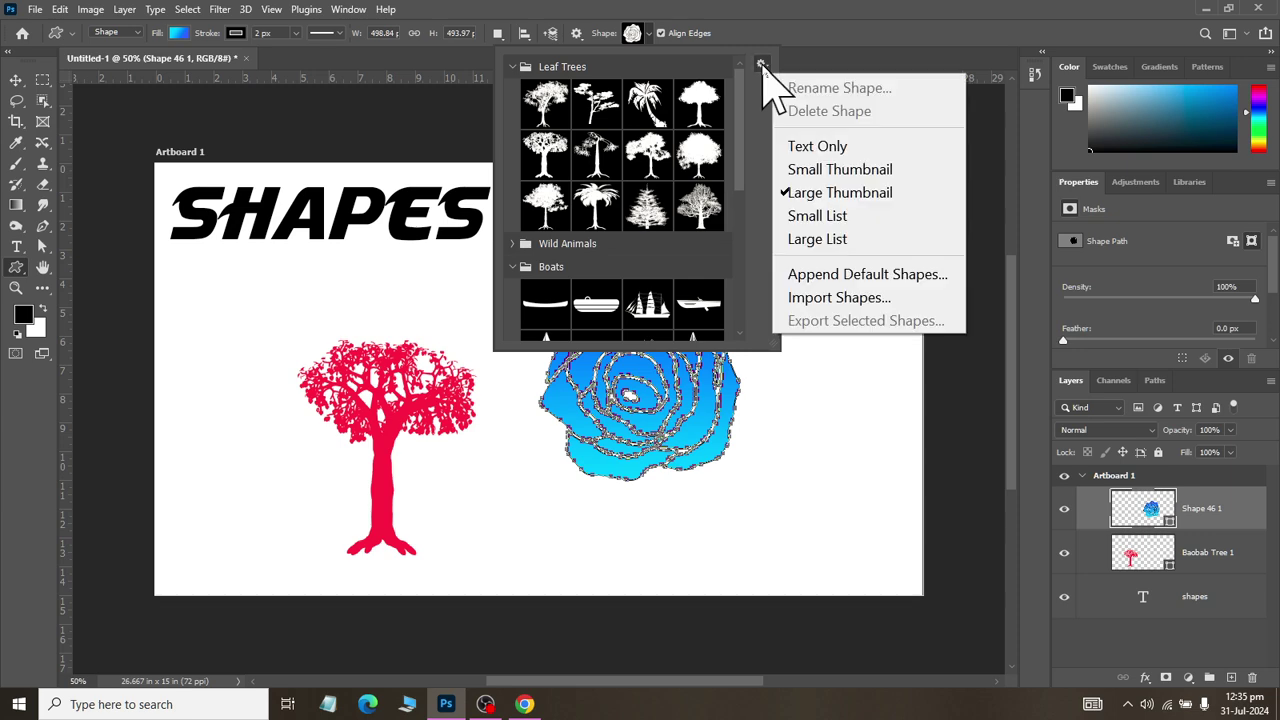
{"action": "left_click", "coordinate": [818, 307]}
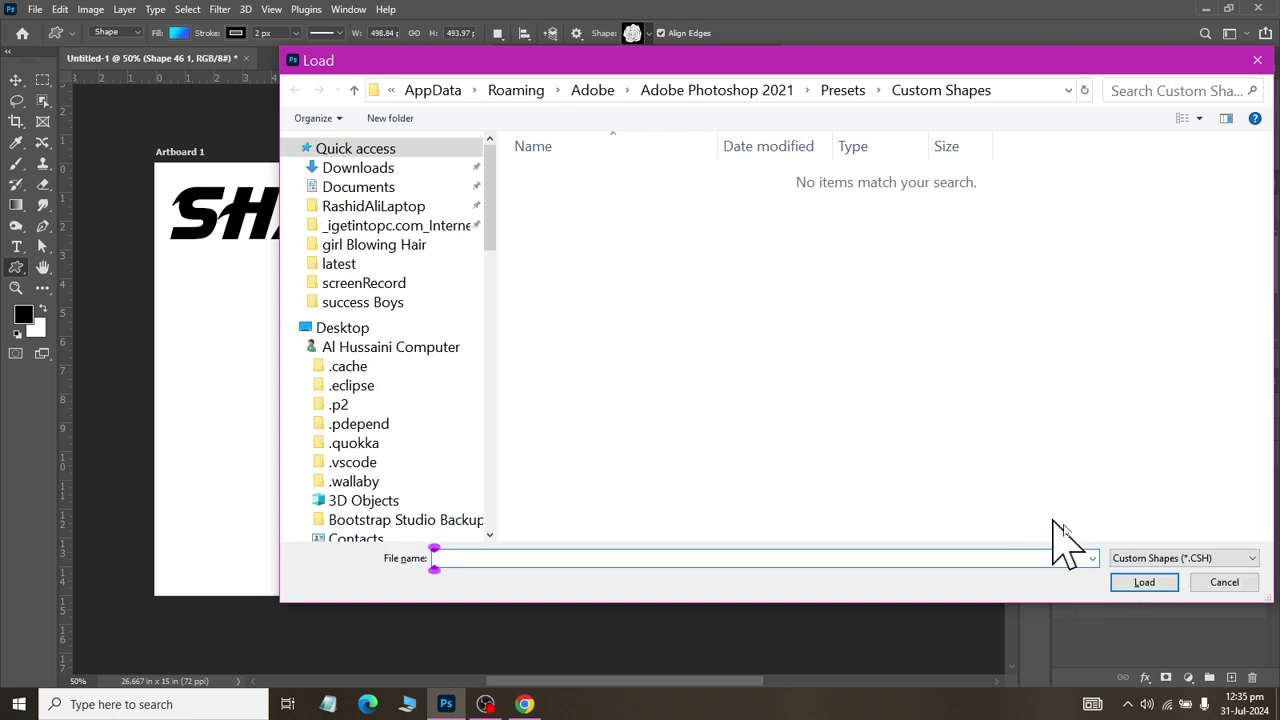
{"action": "left_click", "coordinate": [1214, 566]}
{"action": "left_click", "coordinate": [1180, 574]}
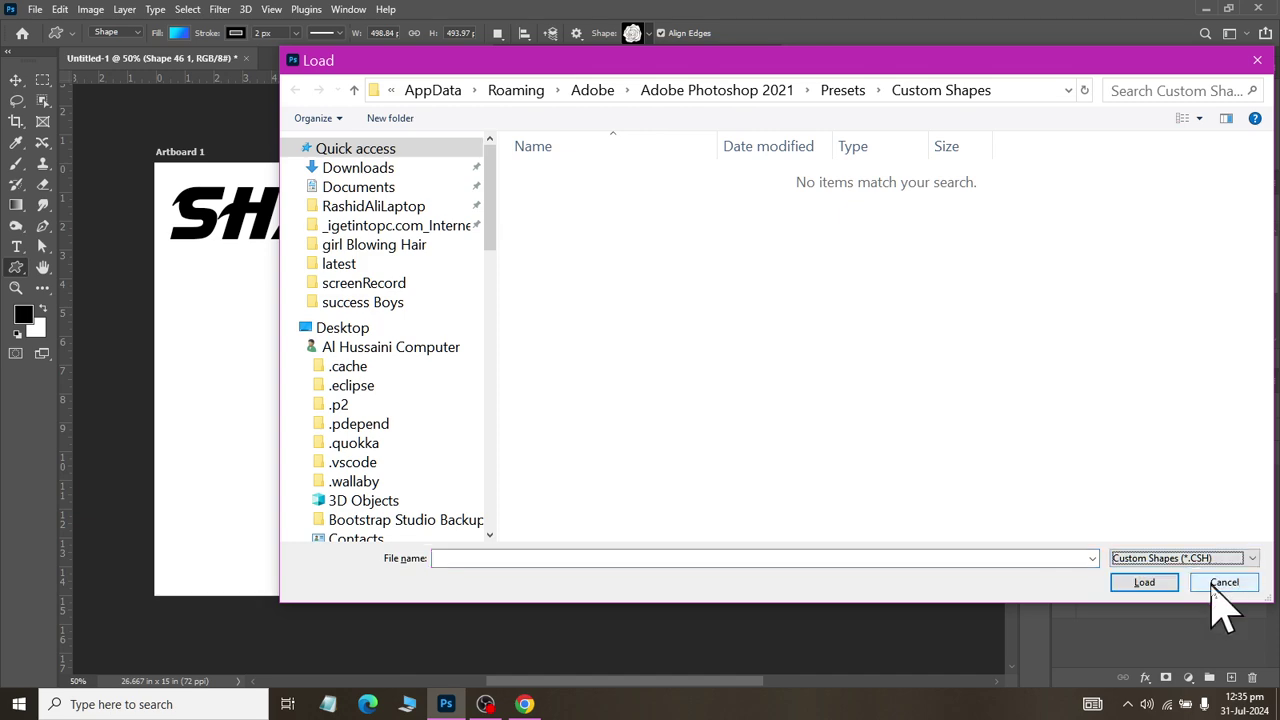
{"action": "left_click", "coordinate": [1222, 584]}
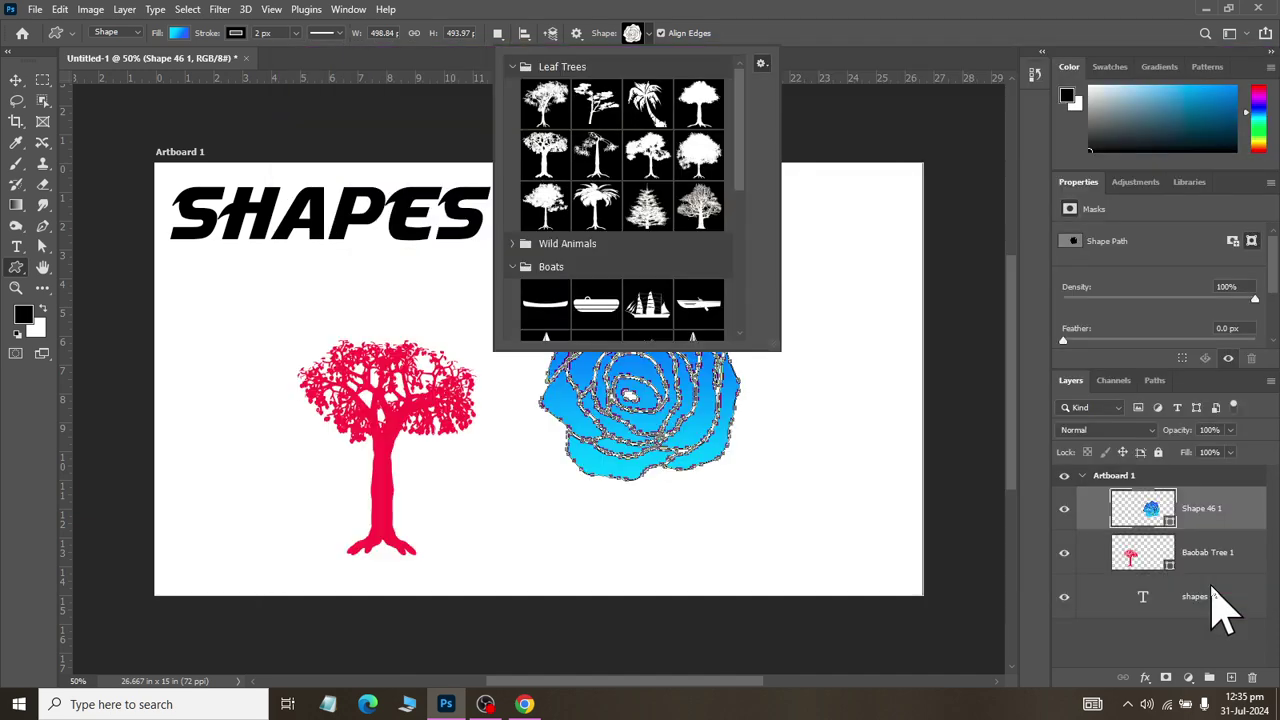
{"action": "left_click", "coordinate": [16, 80]}
- Open google.com in a new Chrome tab
{"action": "left_click", "coordinate": [524, 704]}
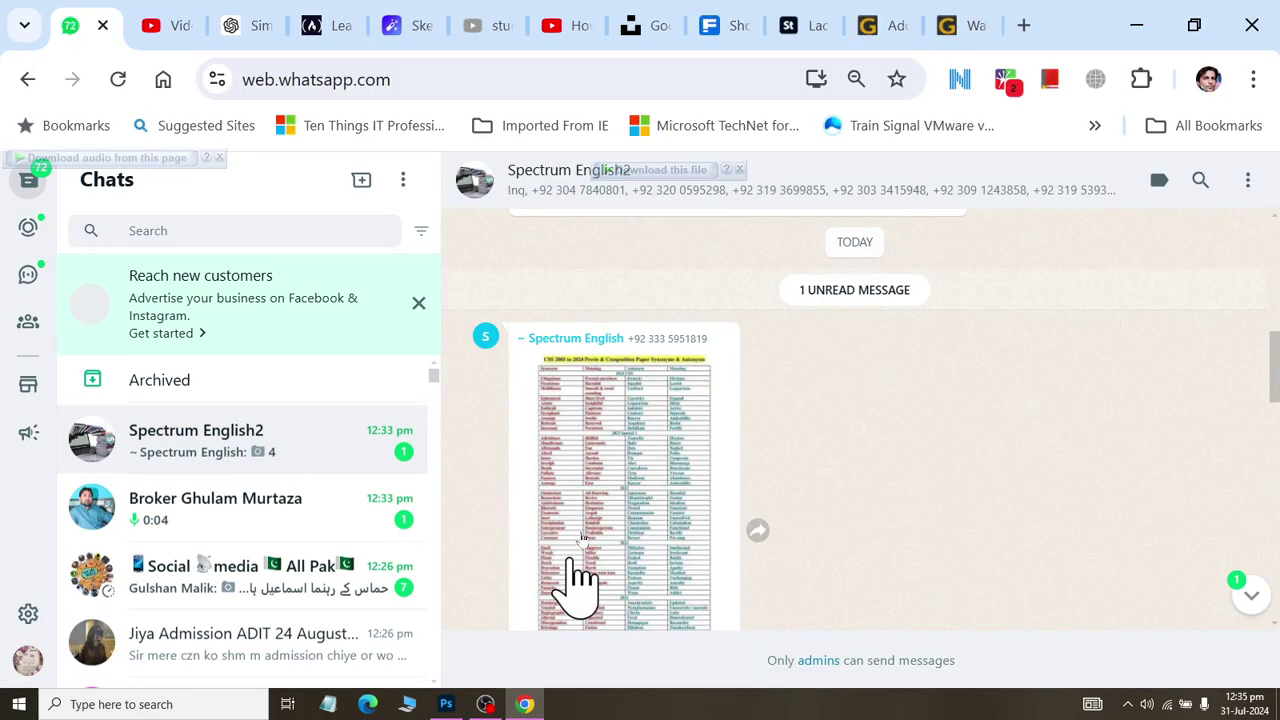
{"action": "left_click", "coordinate": [1023, 25]}
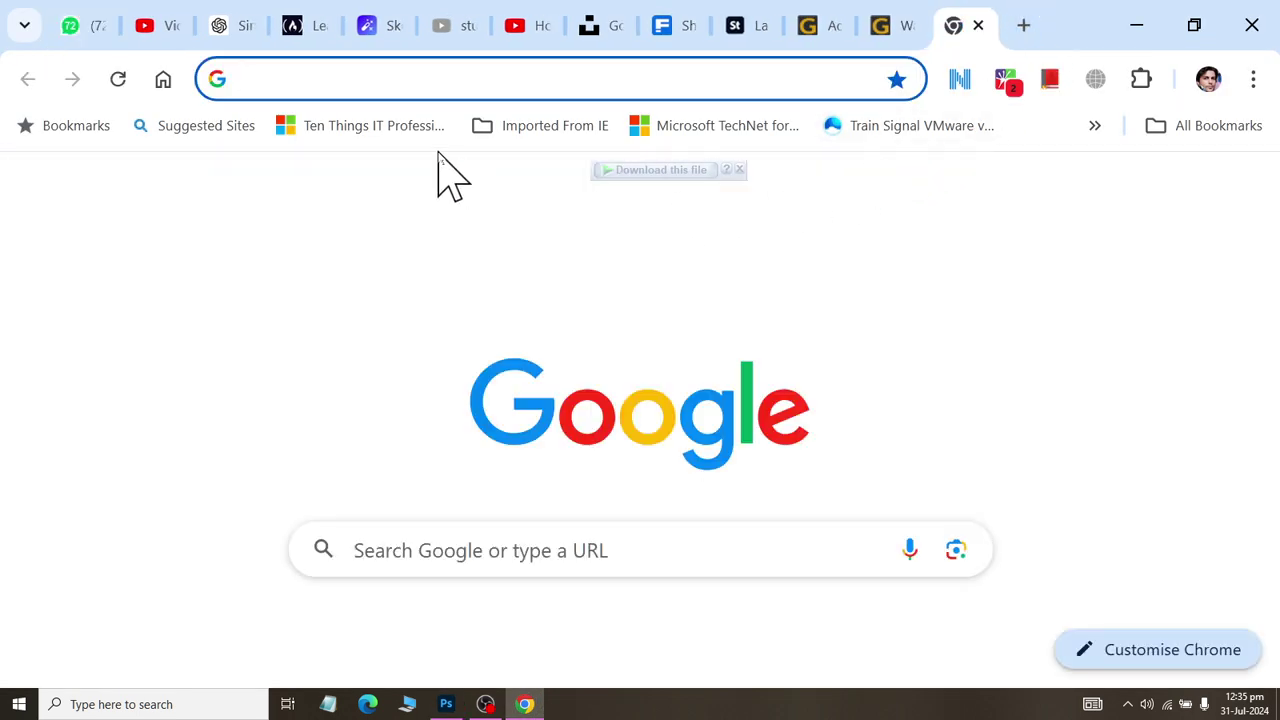
{"action": "left_click", "coordinate": [385, 80]}
{"action": "type", "text": "GO"}
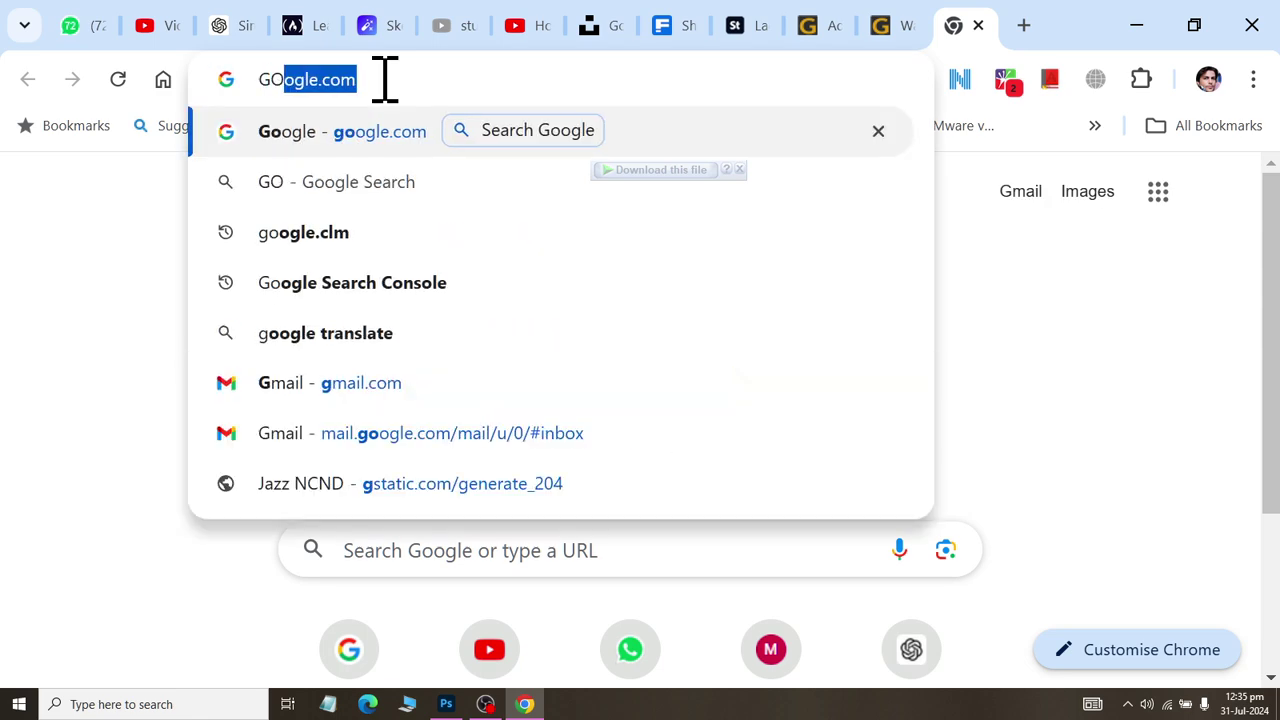
{"action": "type", "text": "OGLEC"}
{"action": "key", "text": "BackSpace"}
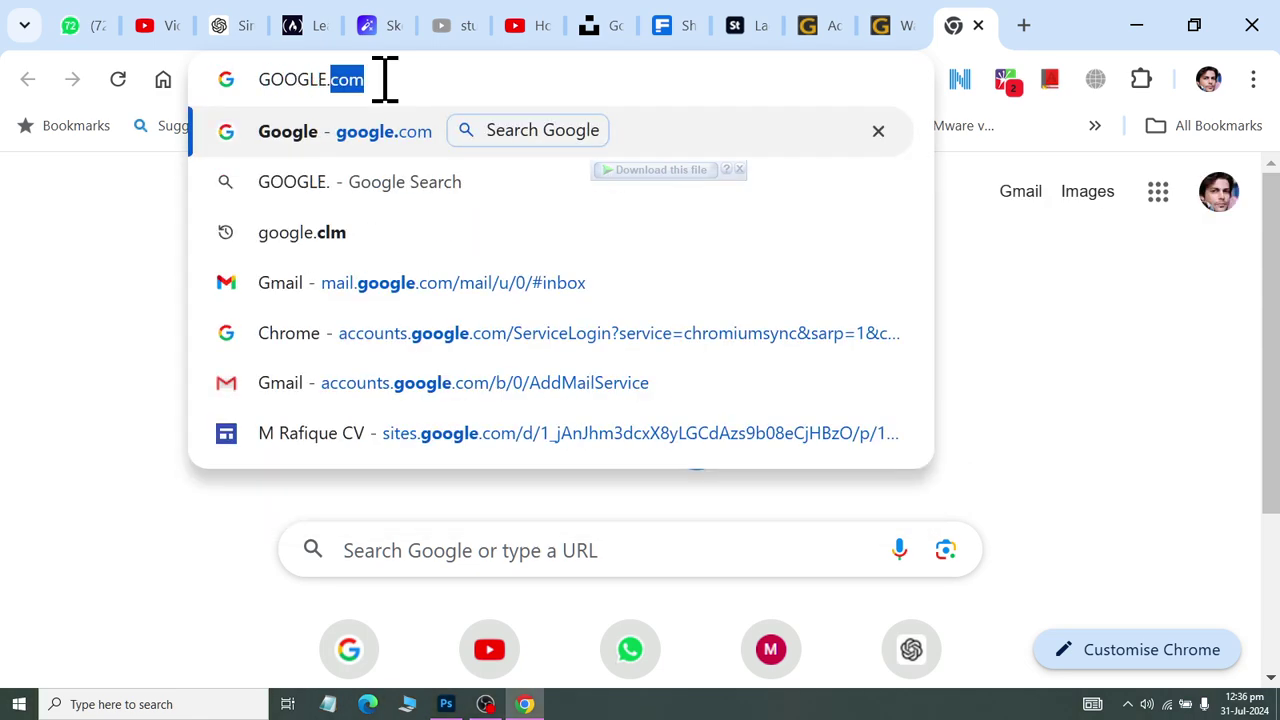
{"action": "key", "text": "Return"}
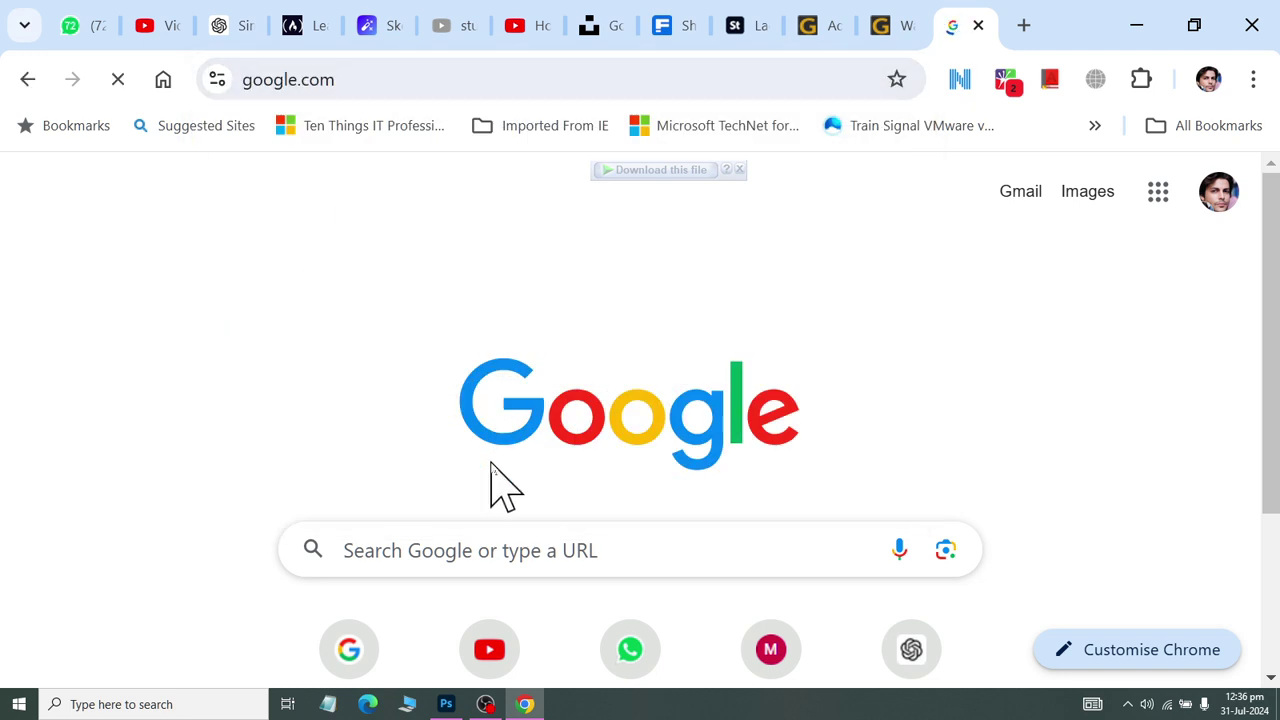
- Play the newest voice message in a contact's WhatsApp chat, then return to Google search
{"action": "left_click", "coordinate": [72, 18]}
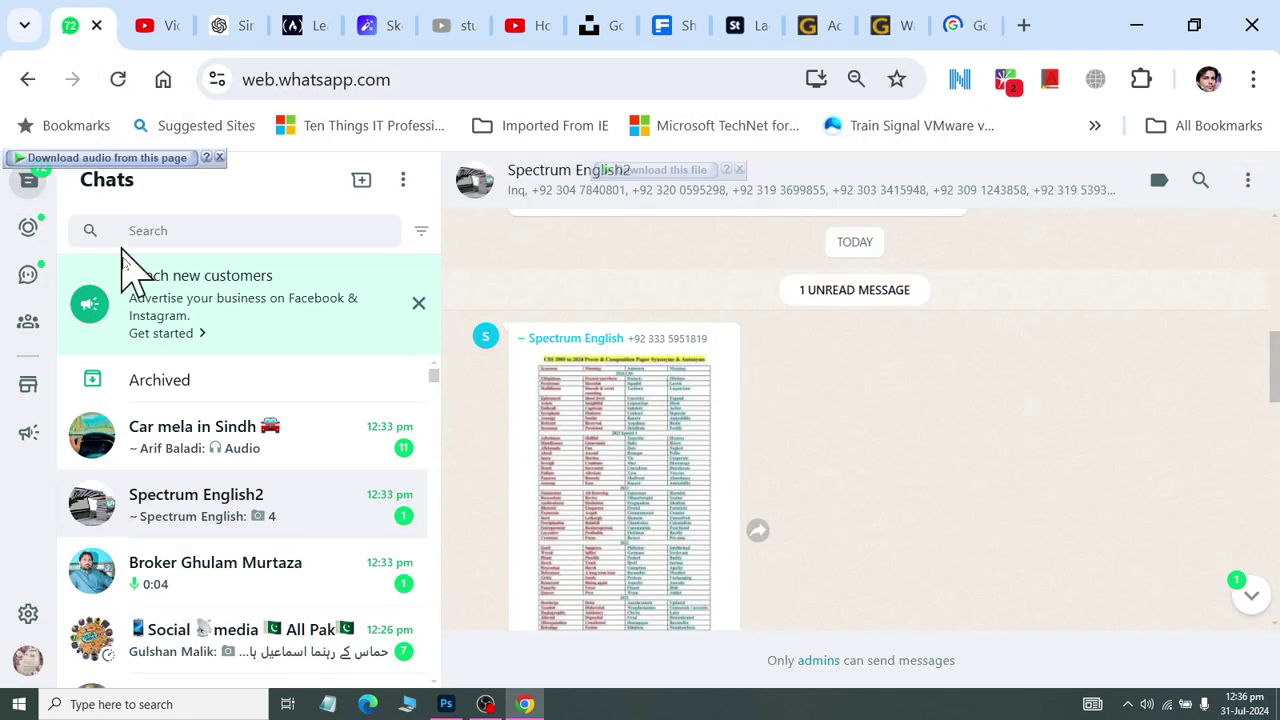
{"action": "left_click", "coordinate": [200, 578]}
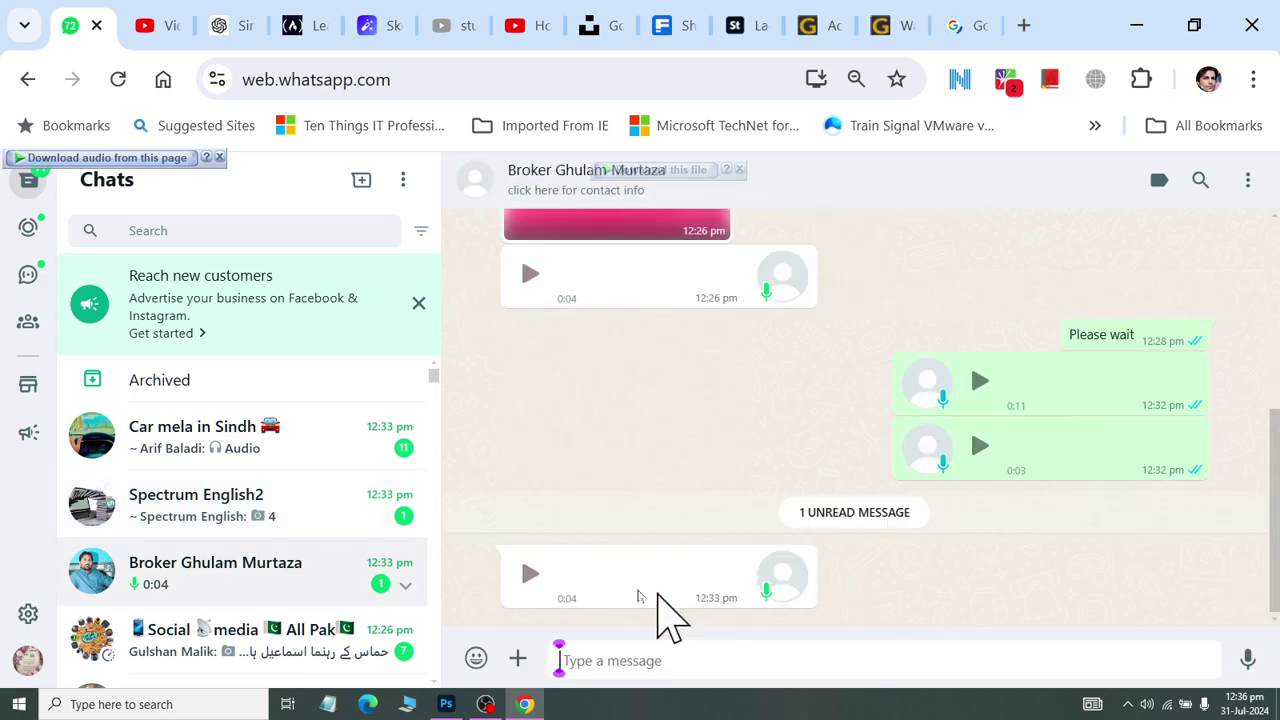
{"action": "left_click", "coordinate": [530, 576]}
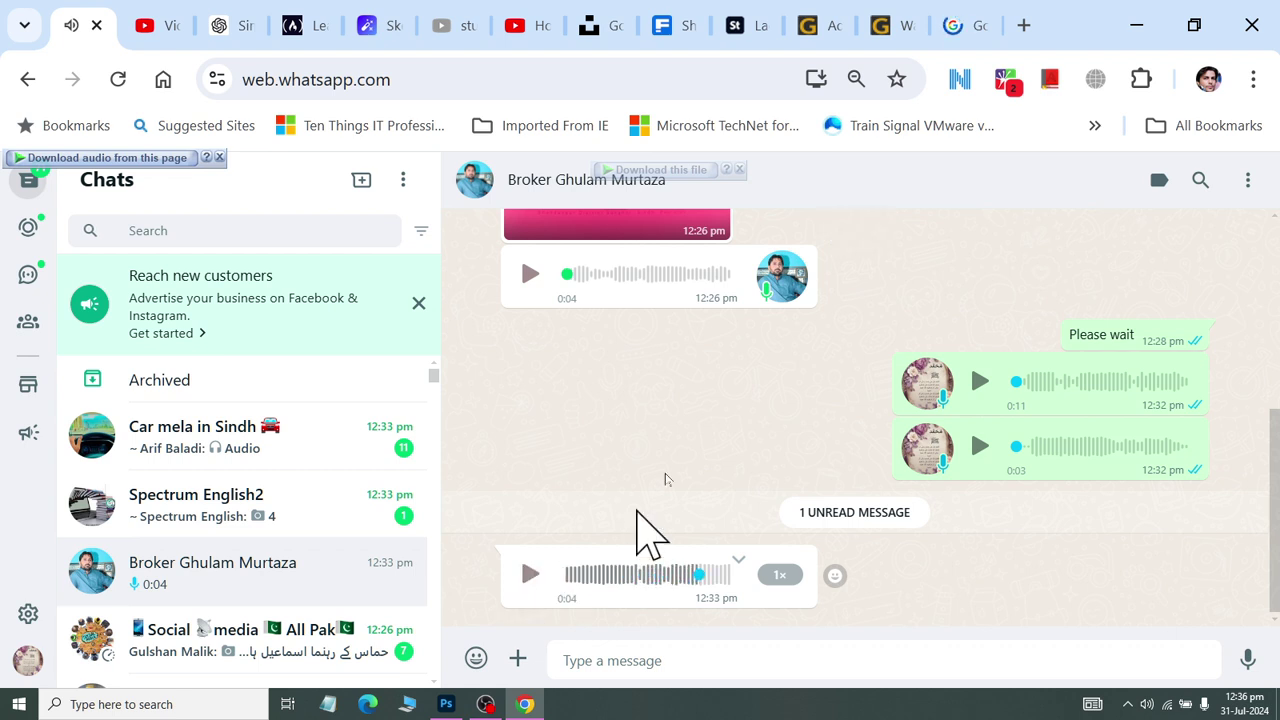
{"action": "left_click", "coordinate": [962, 25]}
{"action": "left_click", "coordinate": [482, 418]}
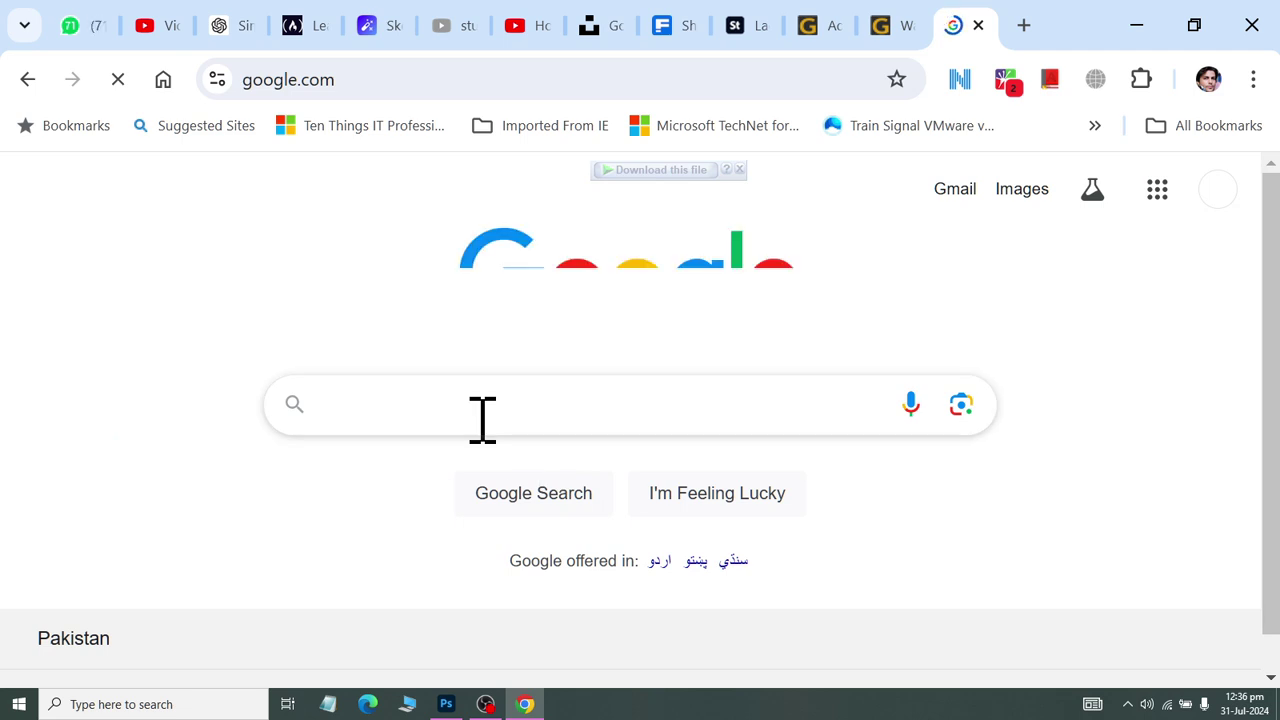
- Search Google for free downloadable Photoshop shapes, scroll the results, and return to Photoshop
{"action": "type", "text": "F"}
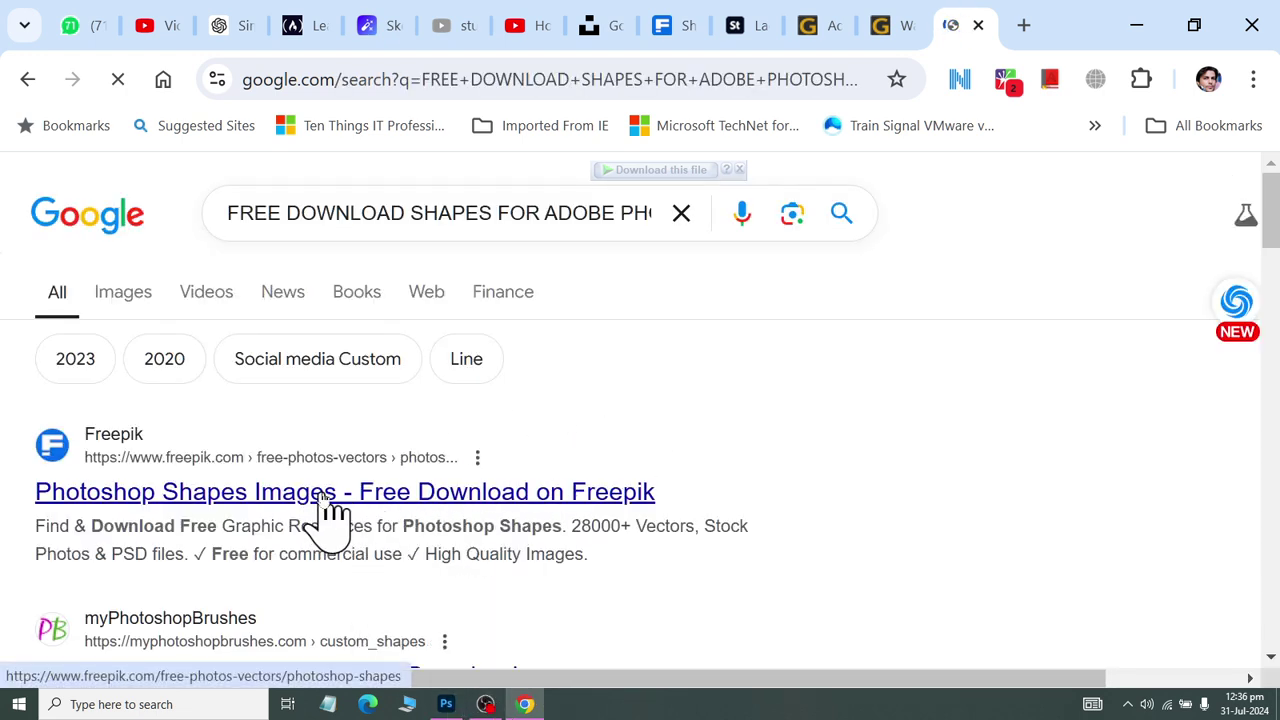
{"action": "scroll", "coordinate": [330, 515], "scroll_direction": "down", "scroll_amount": 1}
{"action": "scroll", "coordinate": [323, 514], "scroll_direction": "down", "scroll_amount": 1}
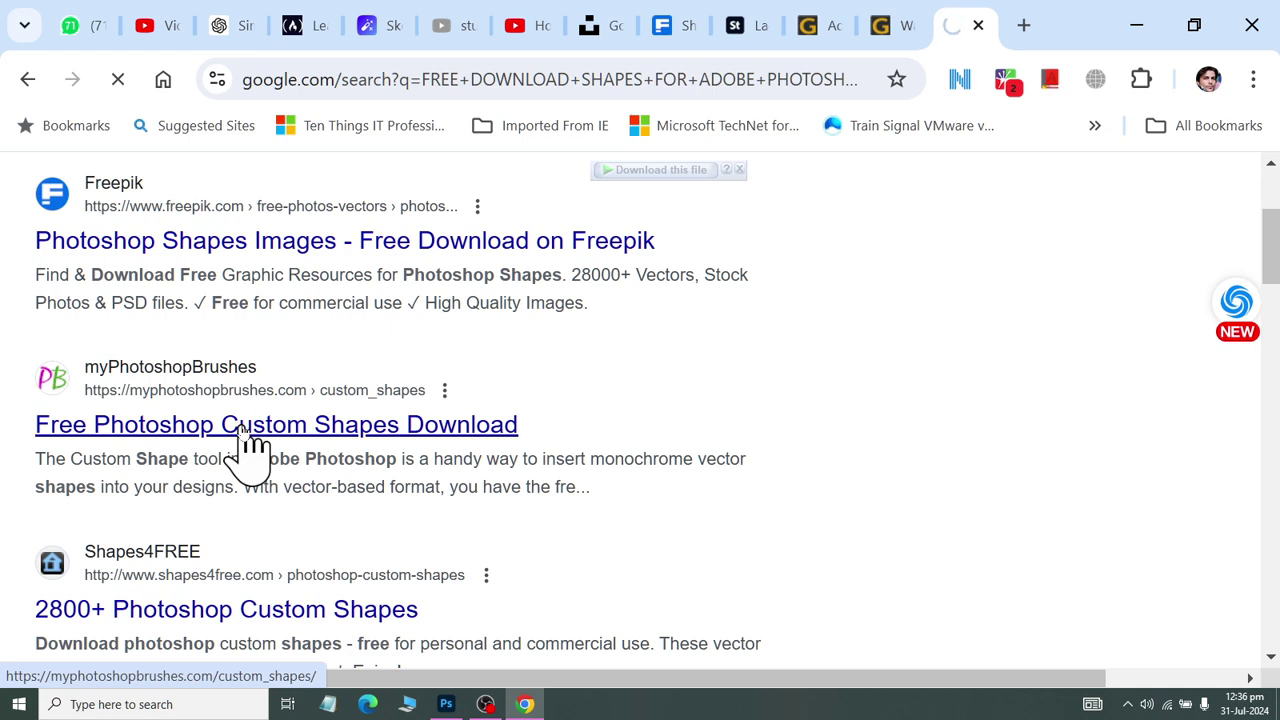
{"action": "scroll", "coordinate": [329, 465], "scroll_direction": "down", "scroll_amount": 2}
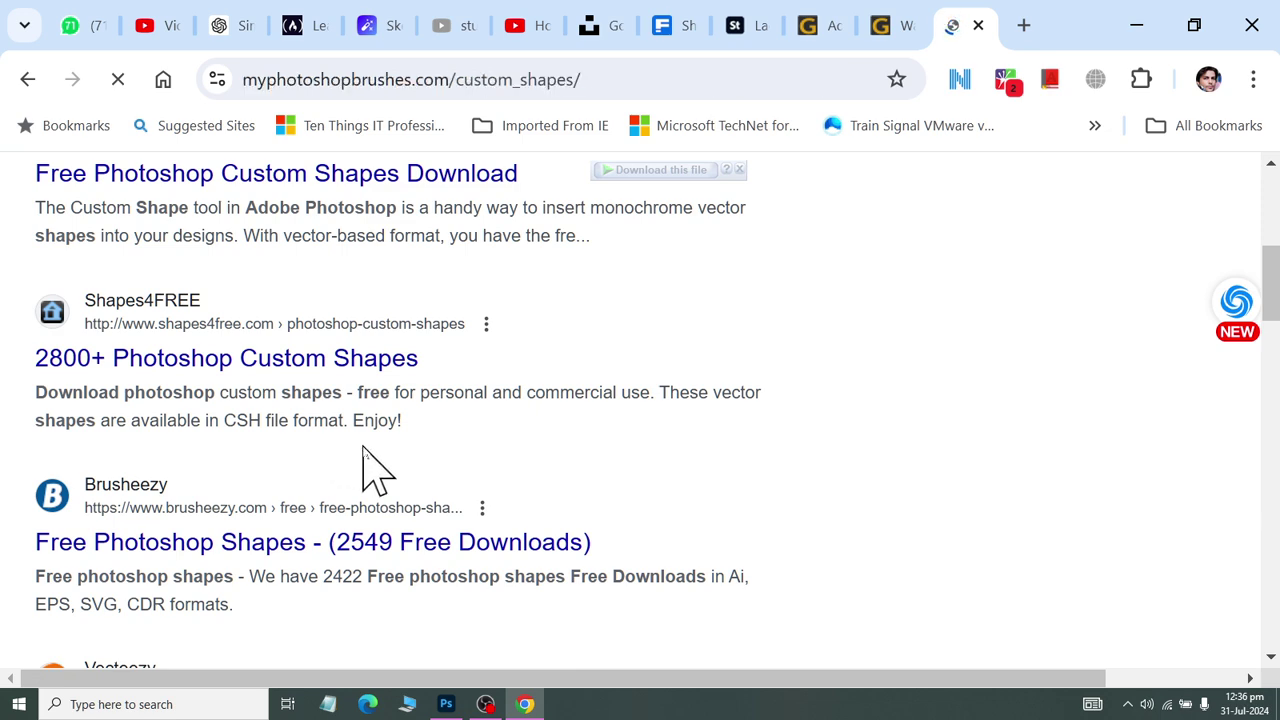
{"action": "key", "text": "alt+Tab"}
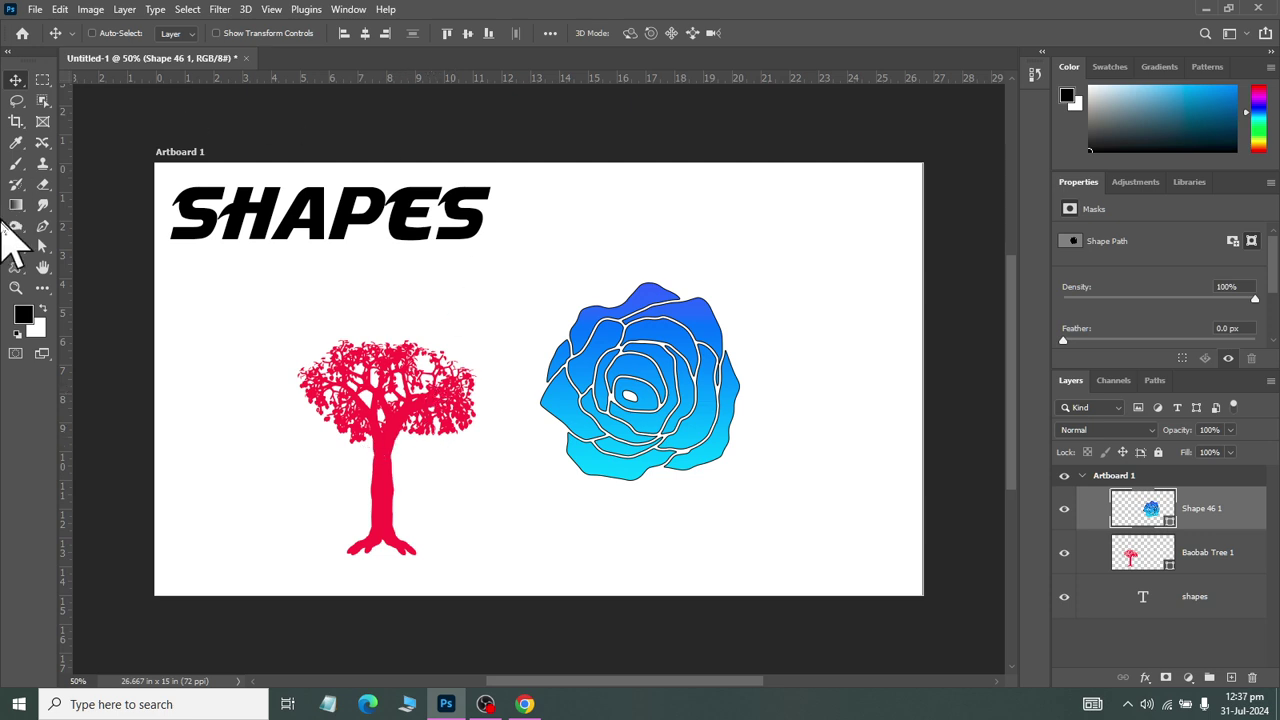
- Move the blue rose up and to the right on the artboard
{"action": "left_click", "coordinate": [18, 266]}
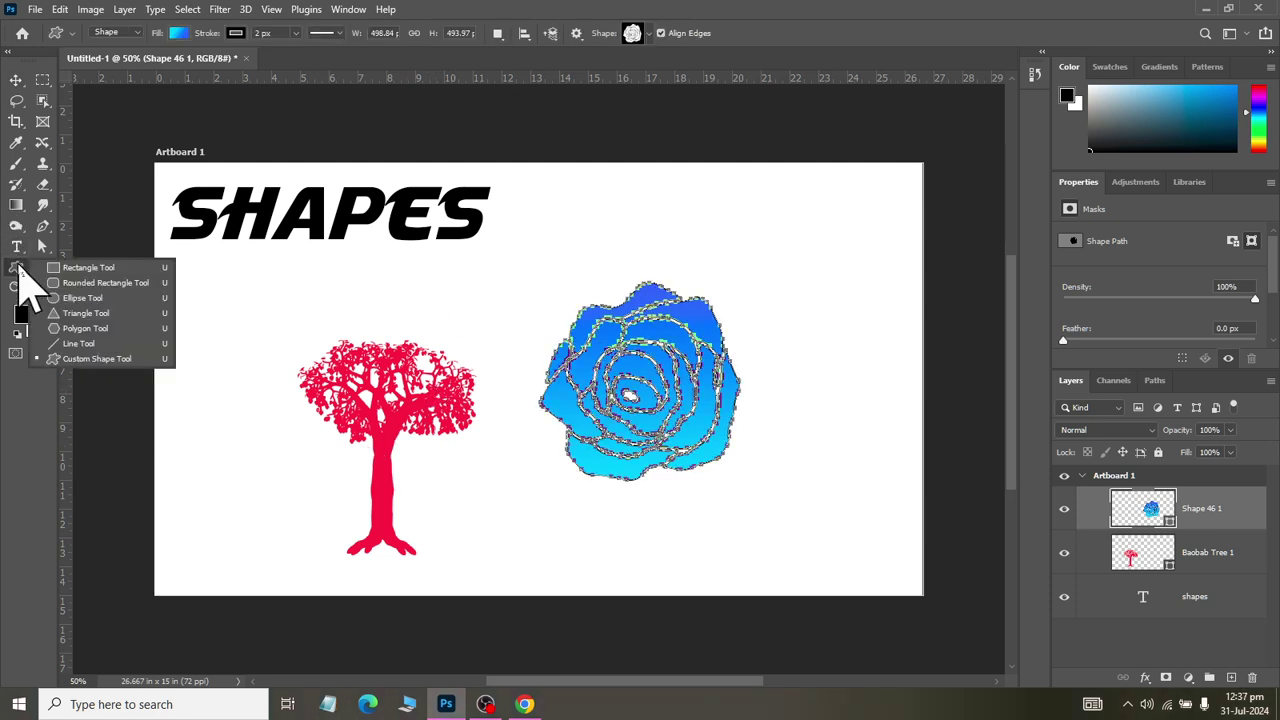
{"action": "left_click", "coordinate": [20, 266]}
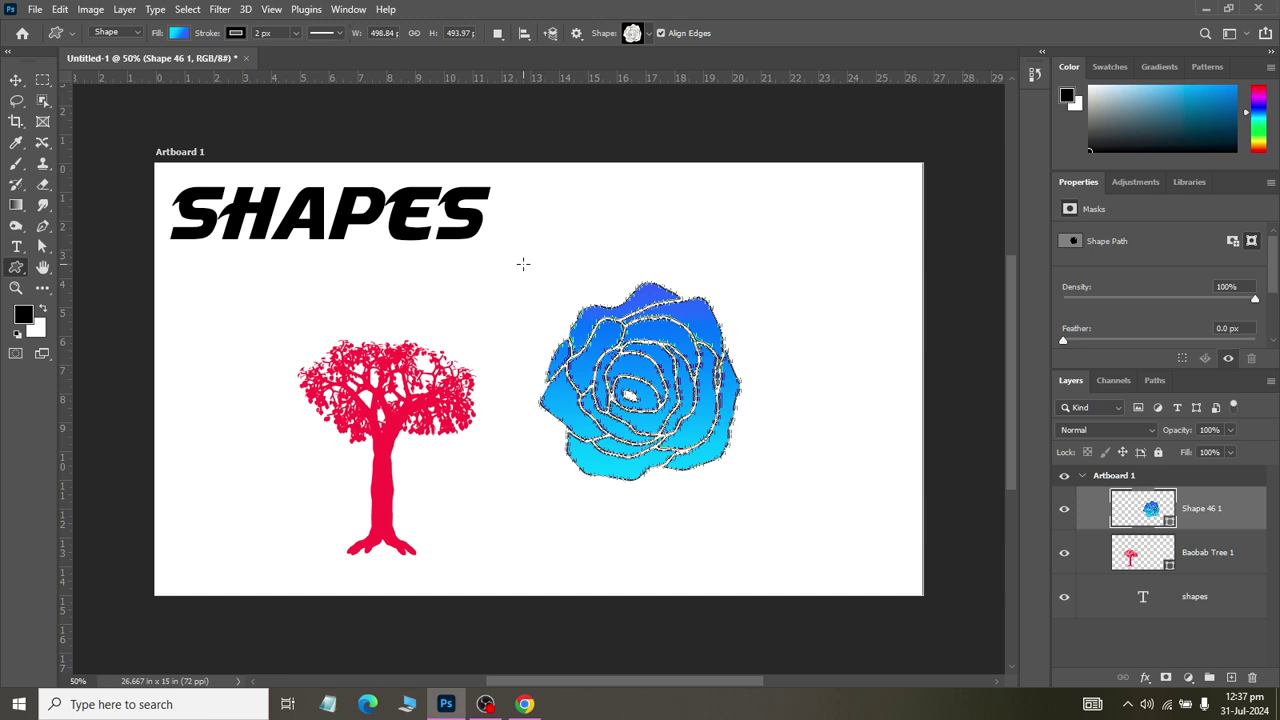
{"action": "left_click", "coordinate": [15, 81]}
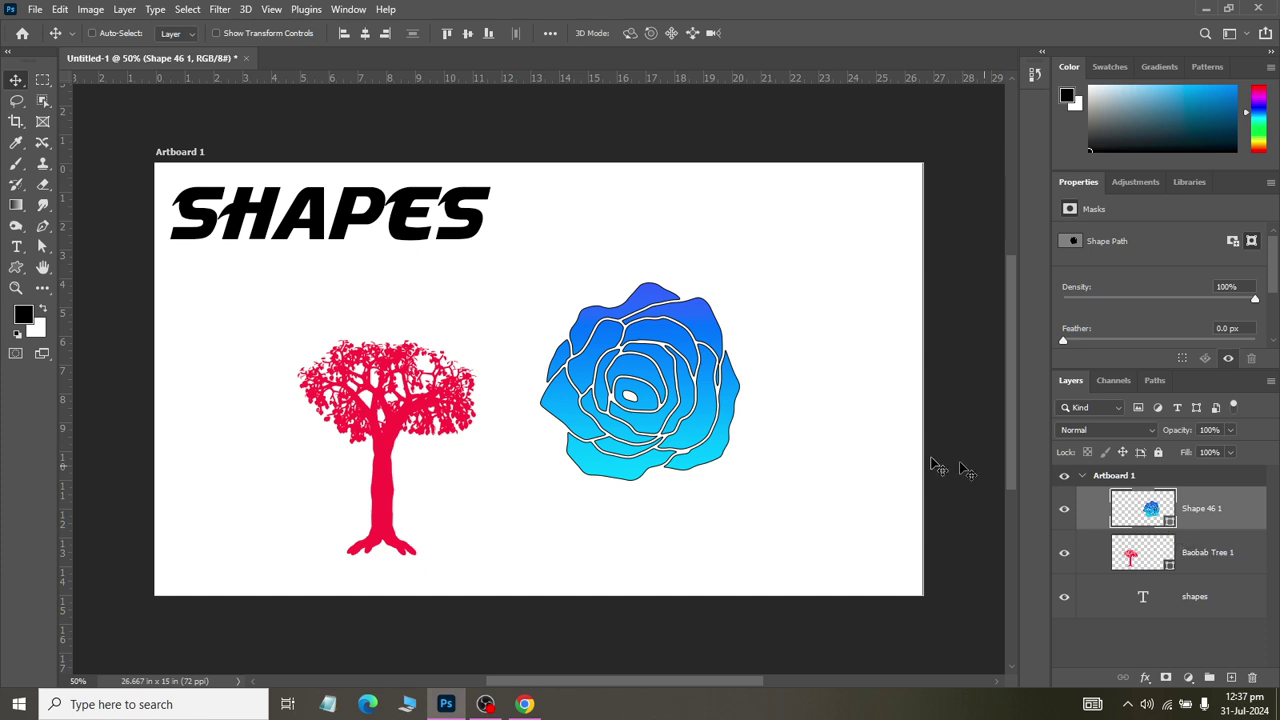
{"action": "left_click_drag", "start_coordinate": [630, 377], "coordinate": [745, 322]}
- Scale the rose to 57.25% and place a duplicate, Shape 46 1 copy, below-left
{"action": "key", "text": "ctrl+t"}
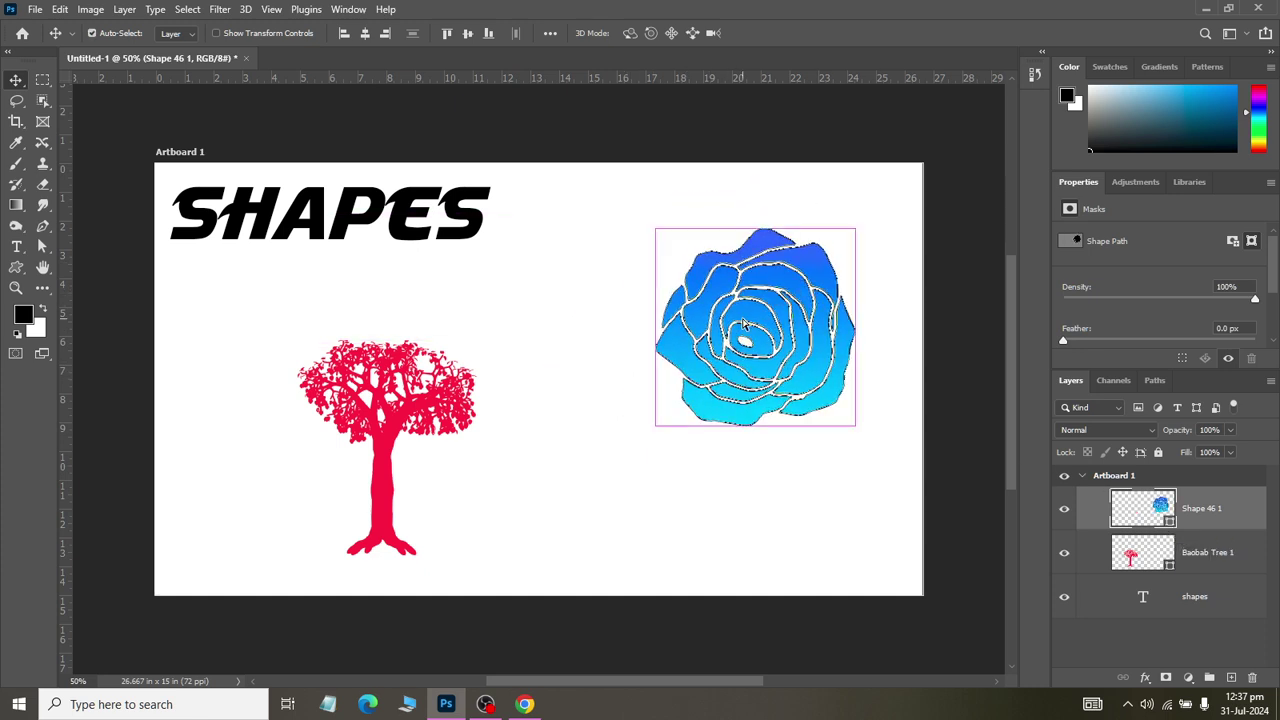
{"action": "left_click_drag", "start_coordinate": [852, 427], "coordinate": [812, 383]}
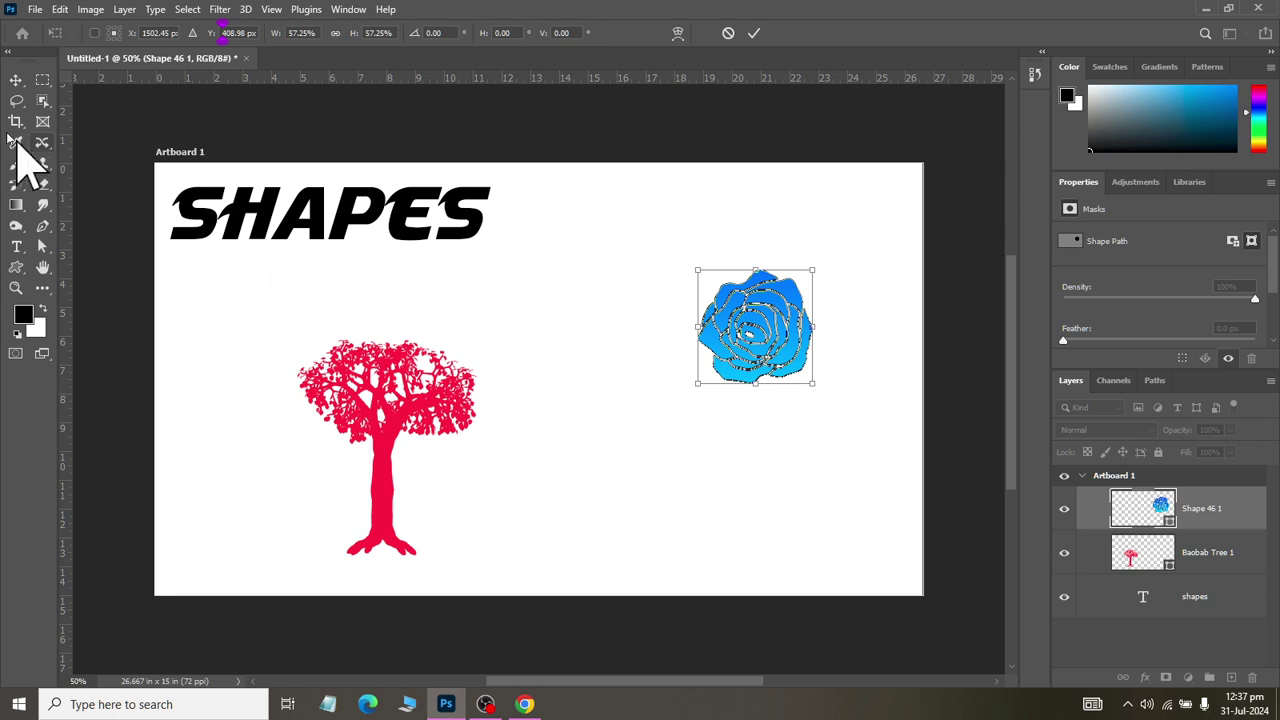
{"action": "left_click", "coordinate": [15, 79]}
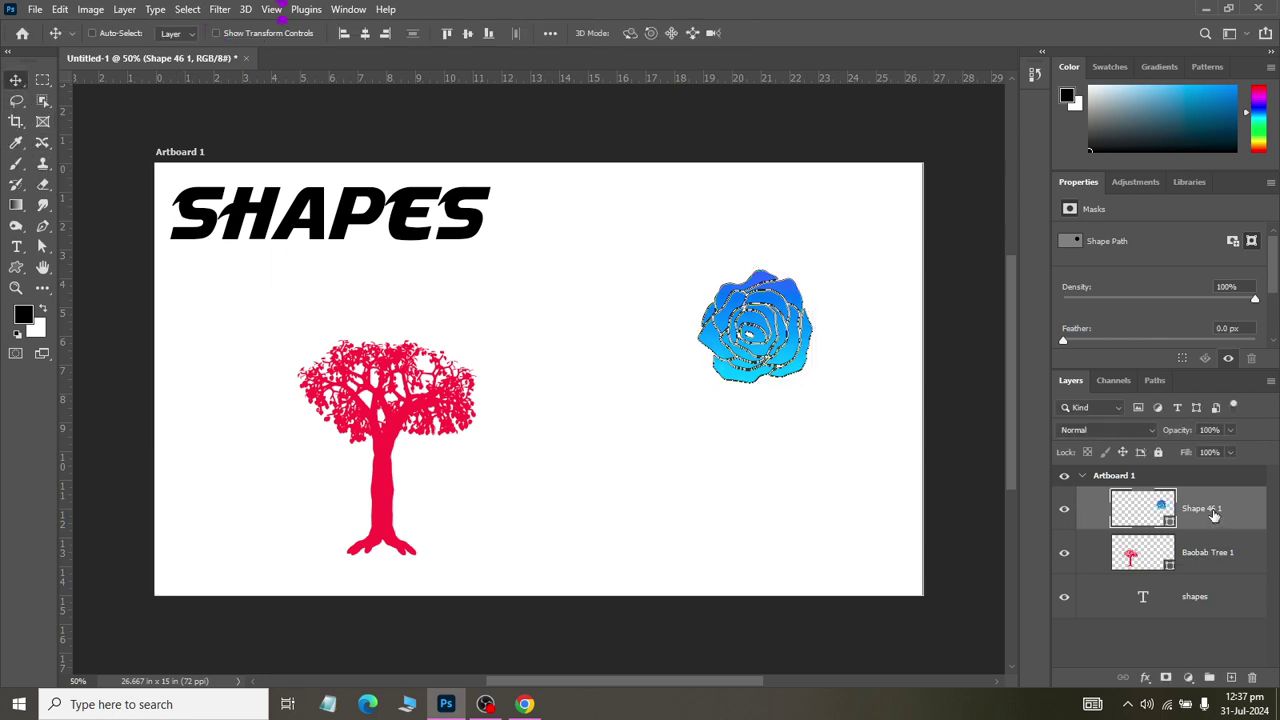
{"action": "key", "text": "ctrl+j"}
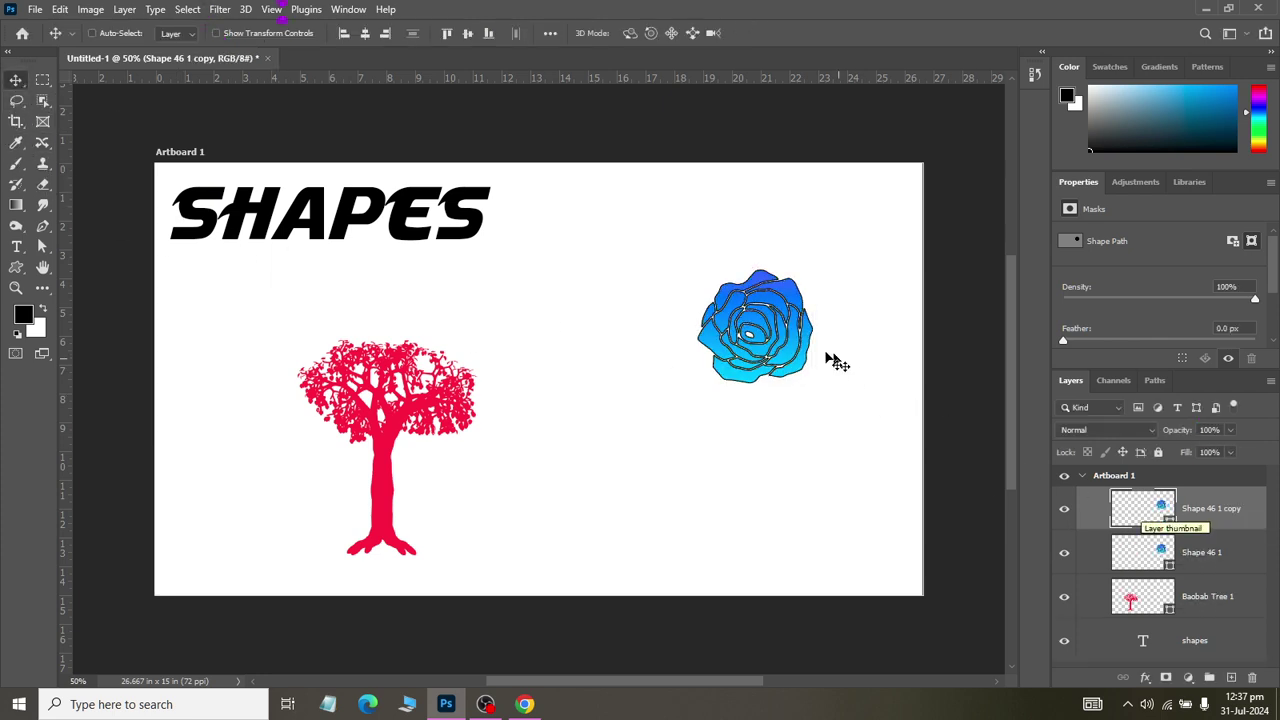
{"action": "left_click_drag", "start_coordinate": [750, 365], "coordinate": [725, 478]}
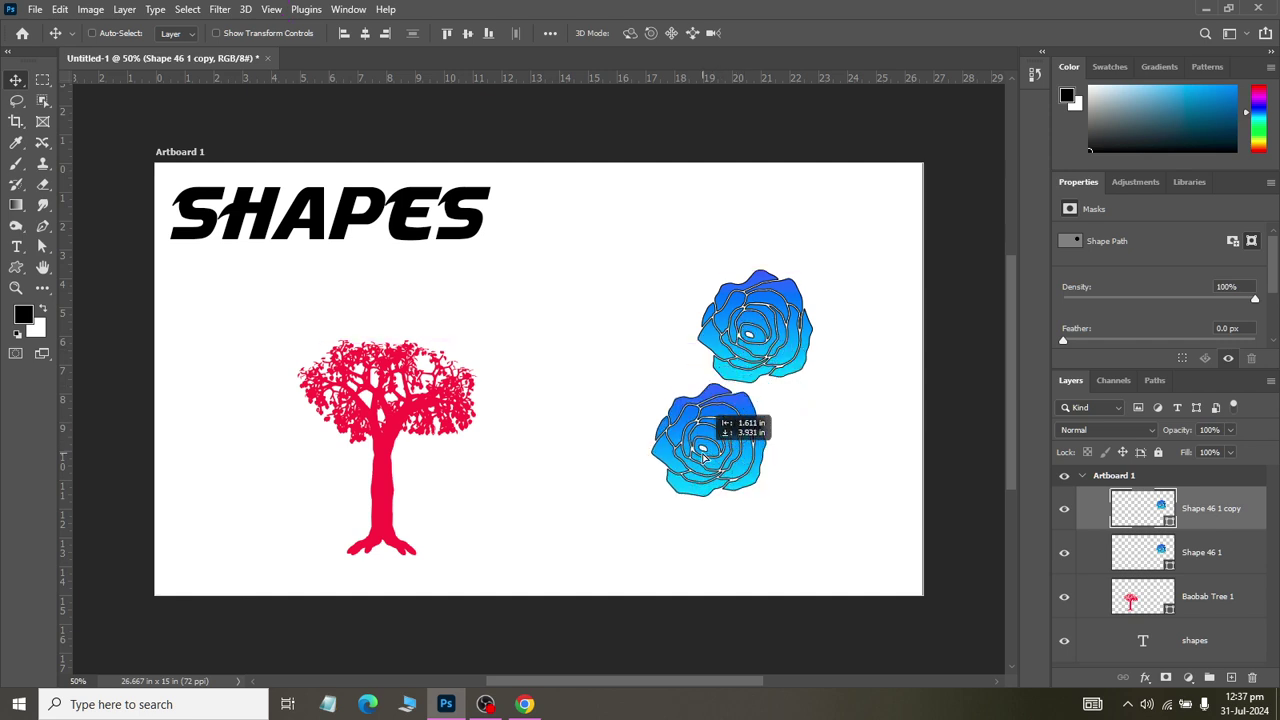
- Scale the top rose (Shape 46 1) to about 121% and give it a pink-purple gradient fill
{"action": "left_click", "coordinate": [1185, 557]}
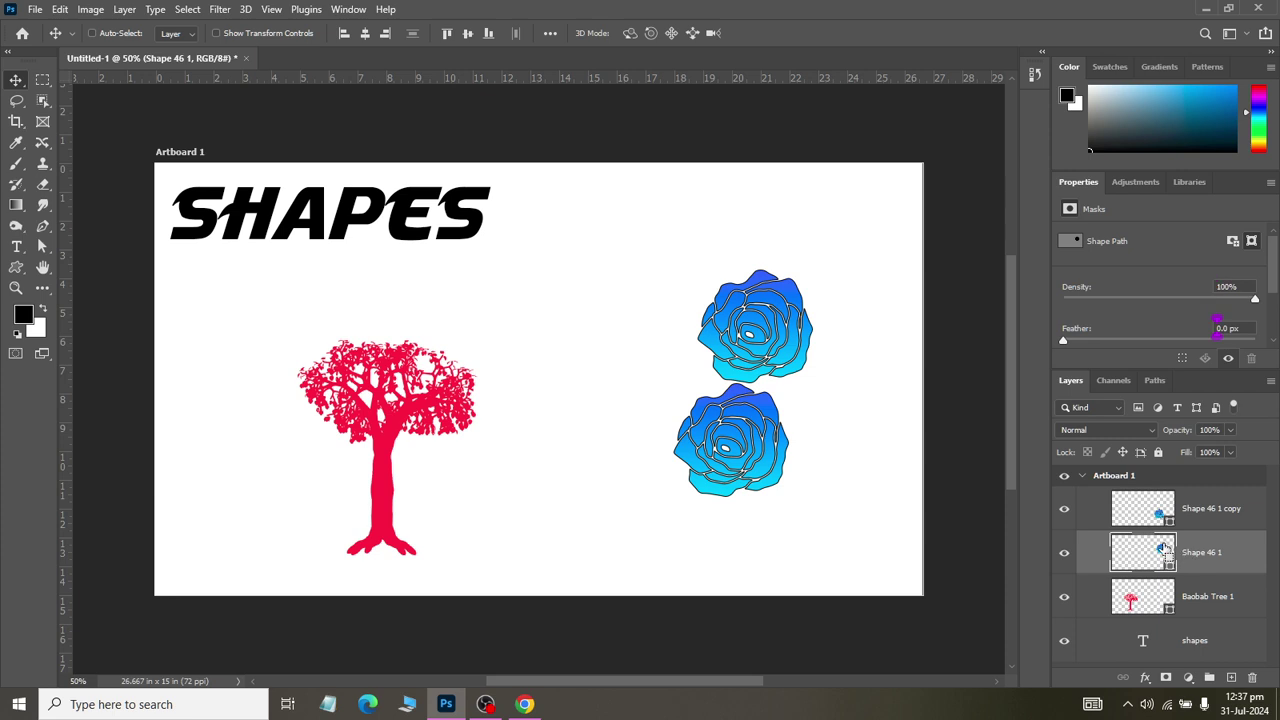
{"action": "key", "text": "ctrl+t"}
{"action": "left_click_drag", "start_coordinate": [815, 393], "coordinate": [826, 400]}
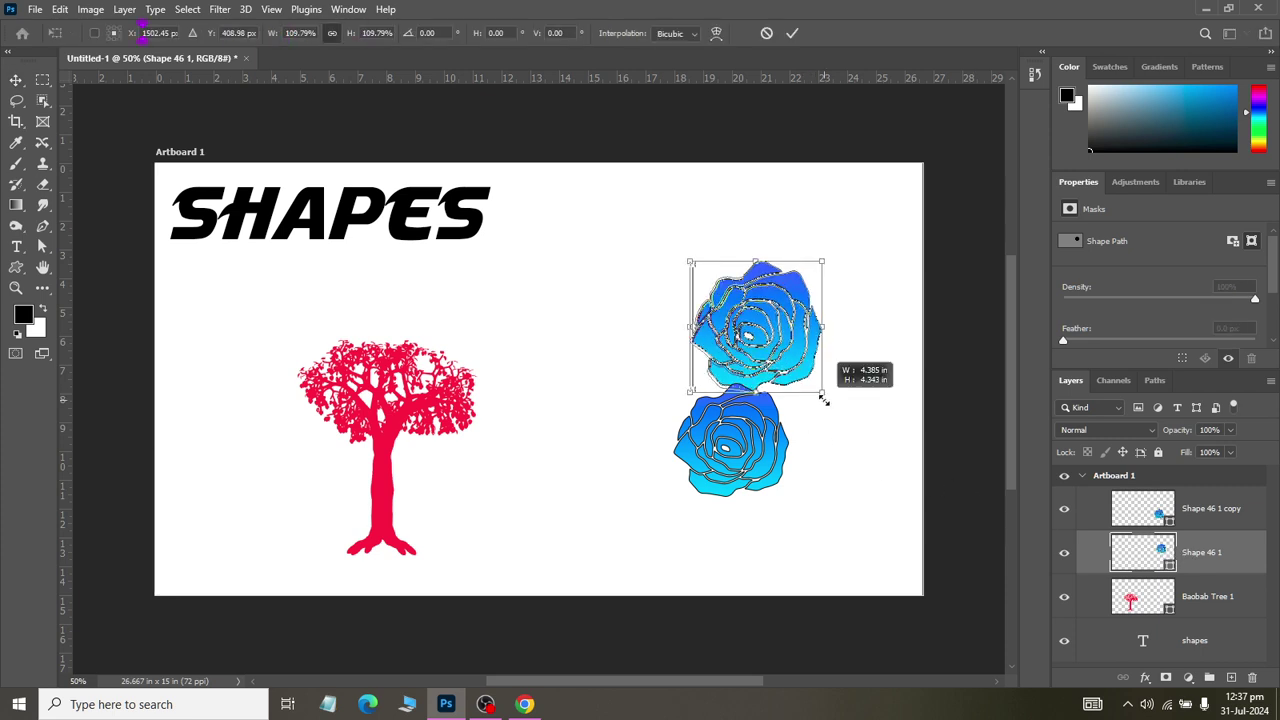
{"action": "left_click", "coordinate": [16, 267]}
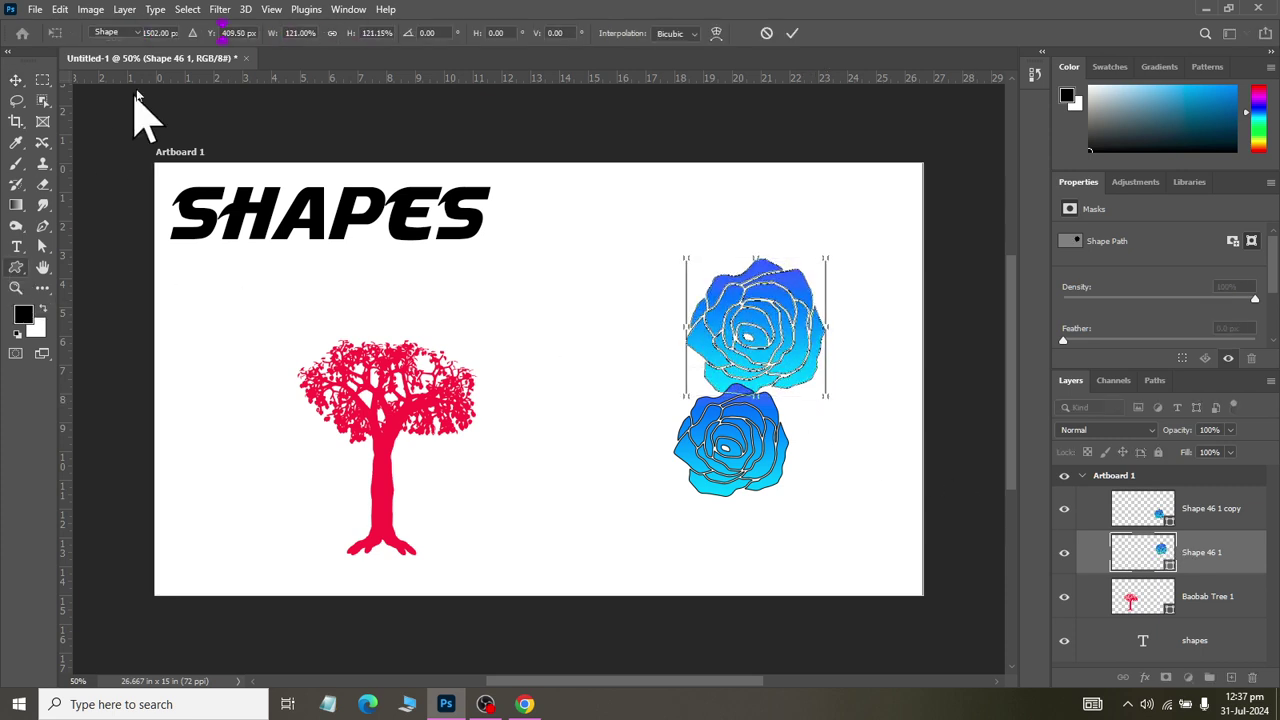
{"action": "left_click", "coordinate": [178, 33]}
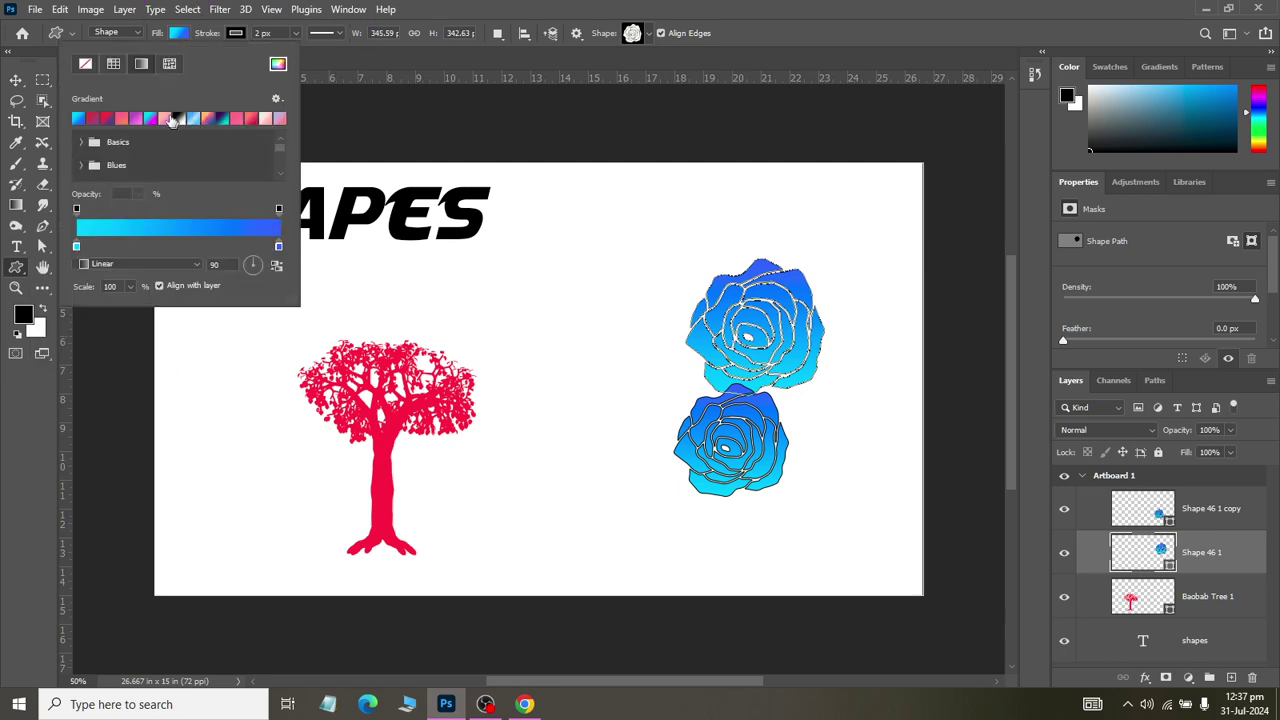
{"action": "left_click", "coordinate": [108, 119]}
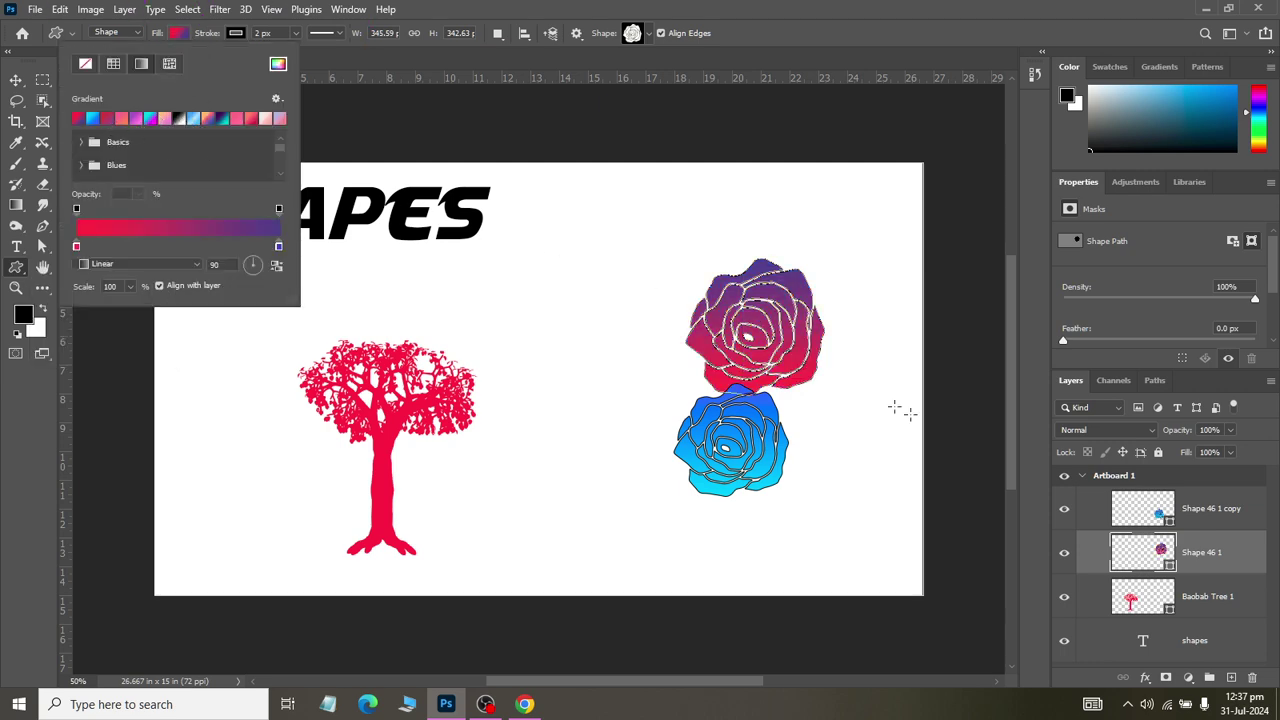
{"action": "left_click", "coordinate": [1175, 552]}
- Move the blue rose copy up so it overlaps the pink rose
{"action": "left_click", "coordinate": [1140, 510]}
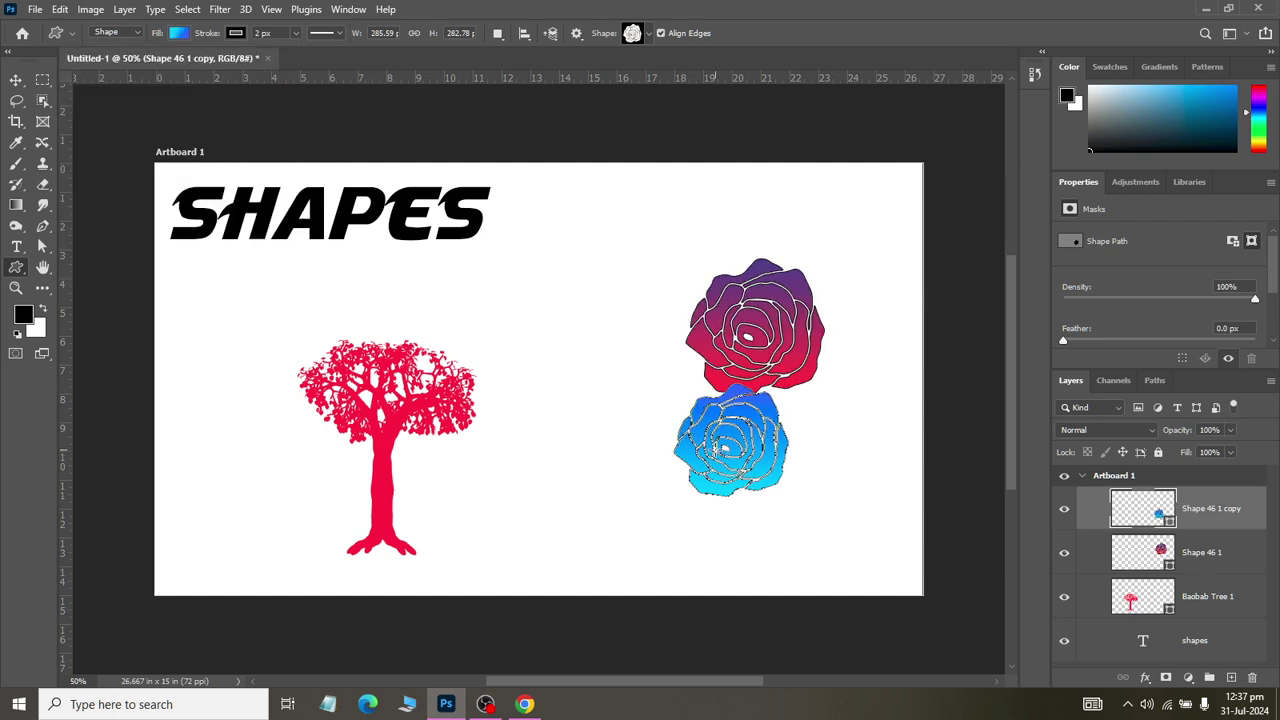
{"action": "left_click", "coordinate": [16, 80]}
{"action": "left_click_drag", "start_coordinate": [757, 415], "coordinate": [780, 322]}
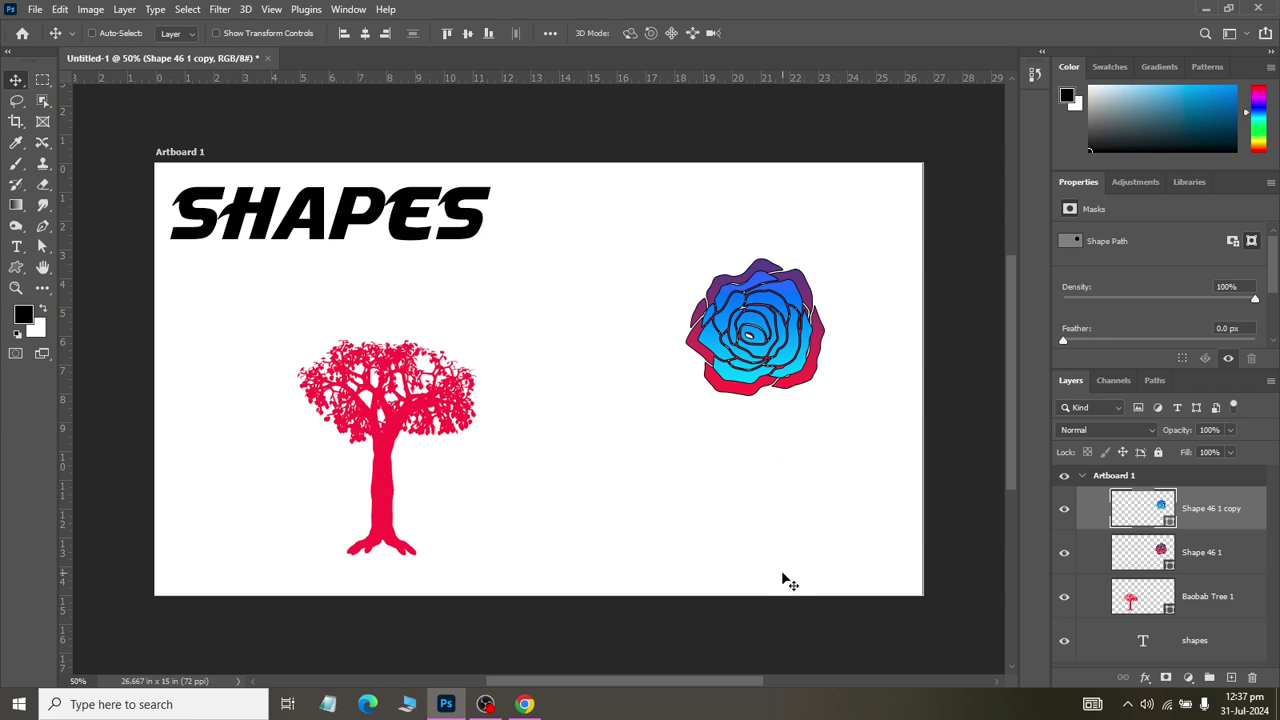
{"action": "left_click", "coordinate": [16, 267]}
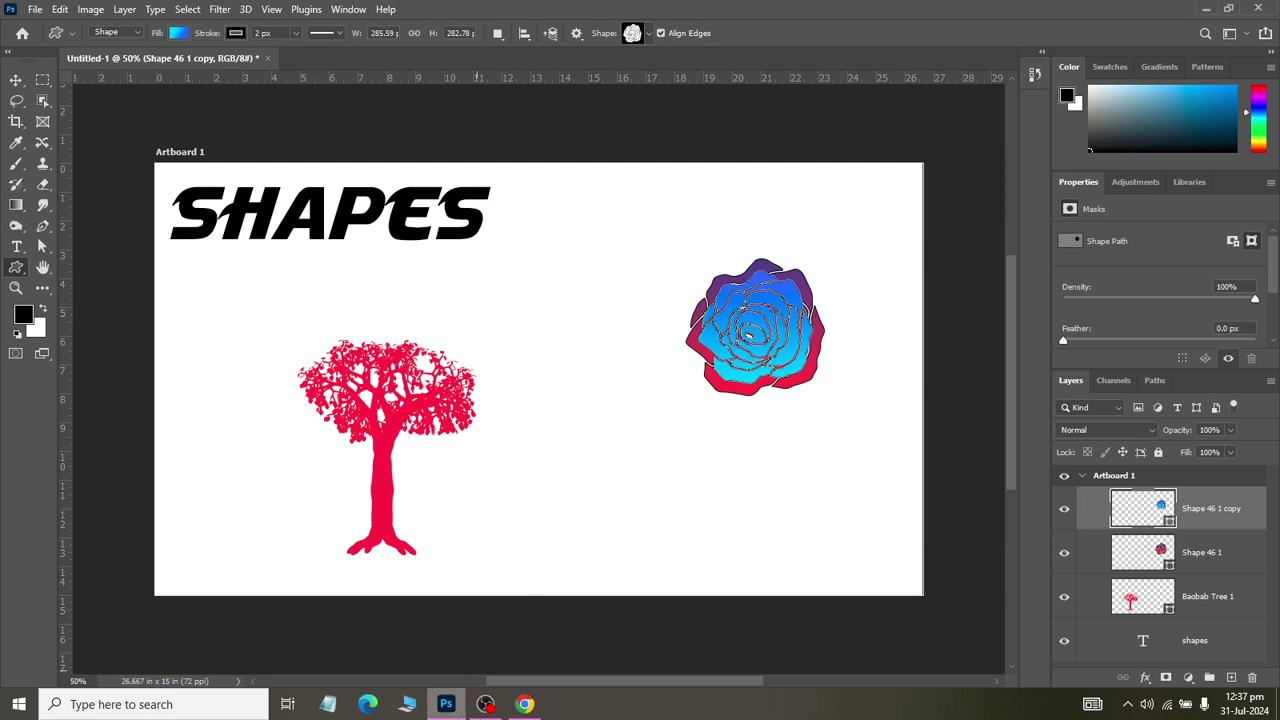
{"action": "left_click", "coordinate": [524, 704]}
{"action": "key", "text": "alt+Tab"}
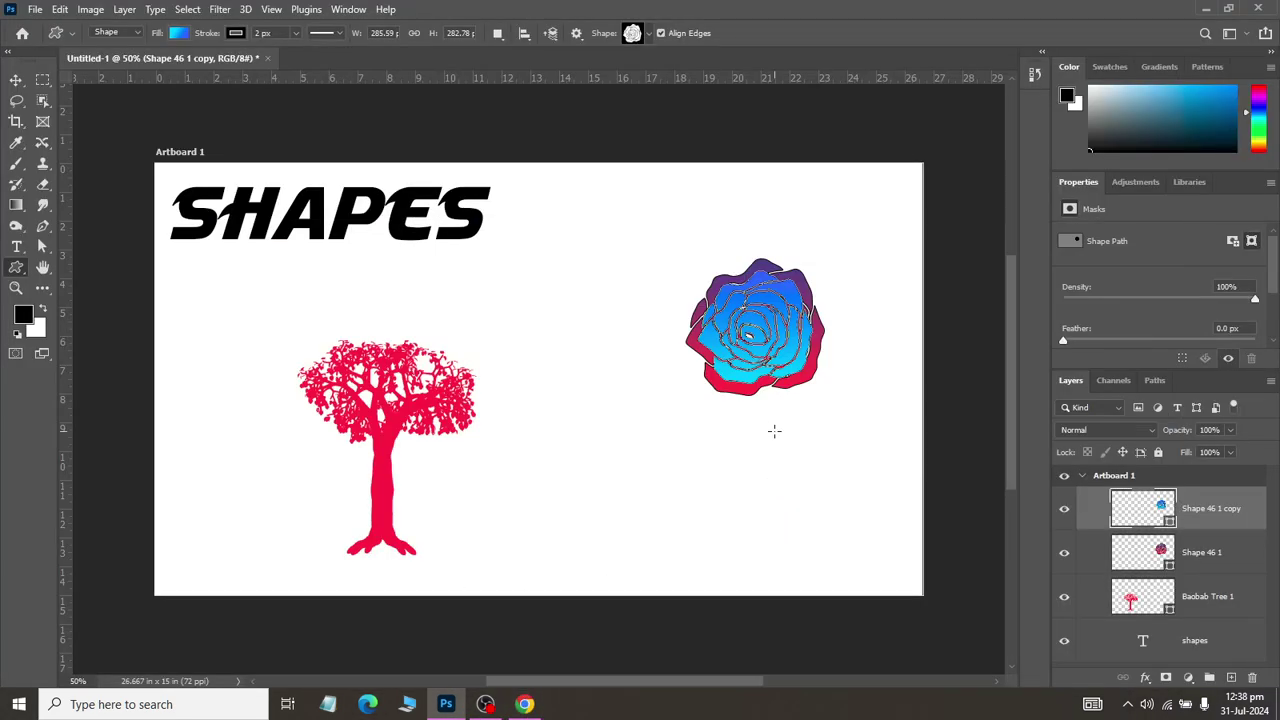
{"action": "key", "text": "alt+Tab"}
- Find and open the 20 Heart Custom Shapes pack page, dismissing the ad
{"action": "scroll", "coordinate": [514, 486], "scroll_direction": "down", "scroll_amount": 5}
{"action": "scroll", "coordinate": [514, 480], "scroll_direction": "down", "scroll_amount": 2}
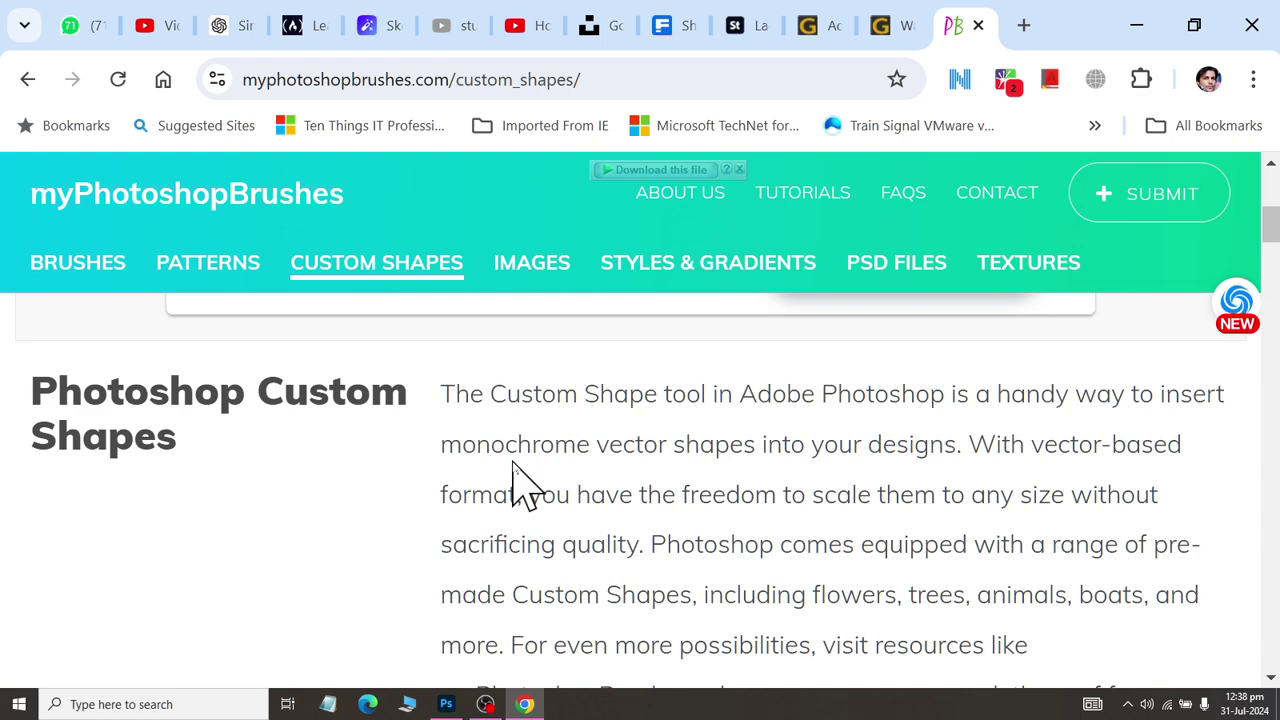
{"action": "scroll", "coordinate": [514, 486], "scroll_direction": "down", "scroll_amount": 3}
{"action": "scroll", "coordinate": [514, 486], "scroll_direction": "down", "scroll_amount": 2}
{"action": "scroll", "coordinate": [514, 486], "scroll_direction": "down", "scroll_amount": 2}
{"action": "scroll", "coordinate": [514, 486], "scroll_direction": "down", "scroll_amount": 1}
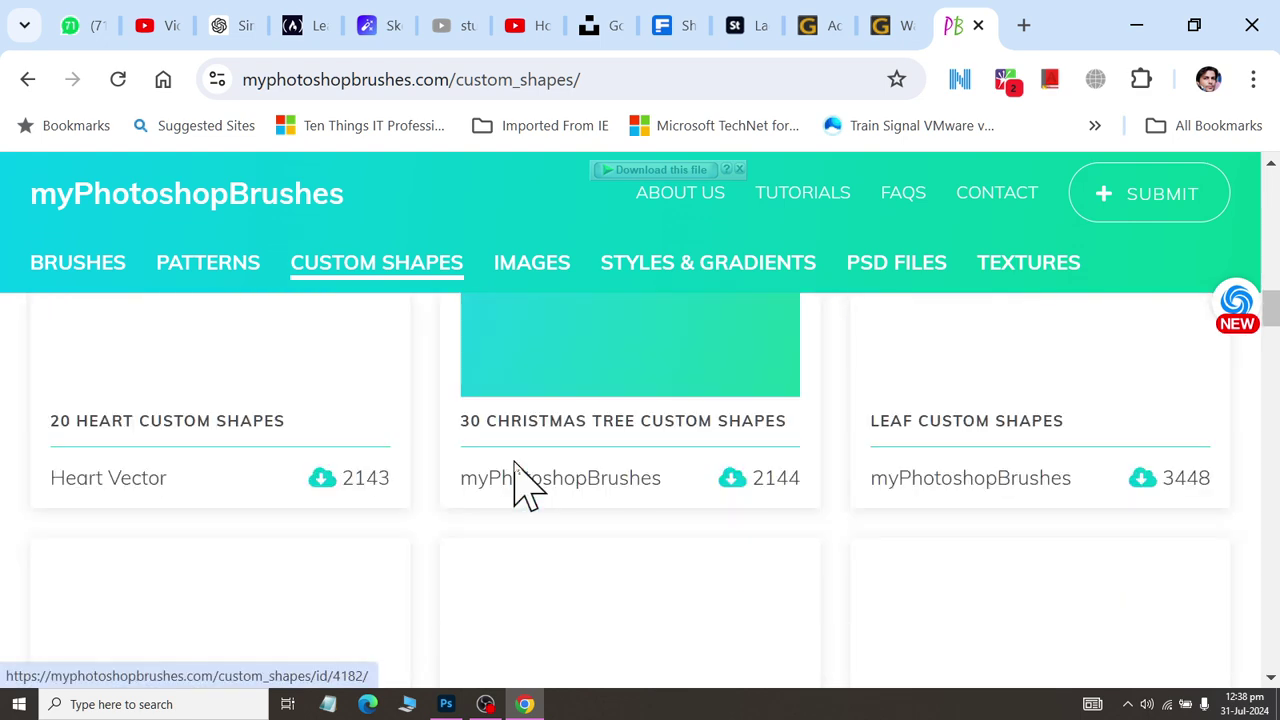
{"action": "scroll", "coordinate": [310, 425], "scroll_direction": "up", "scroll_amount": 1}
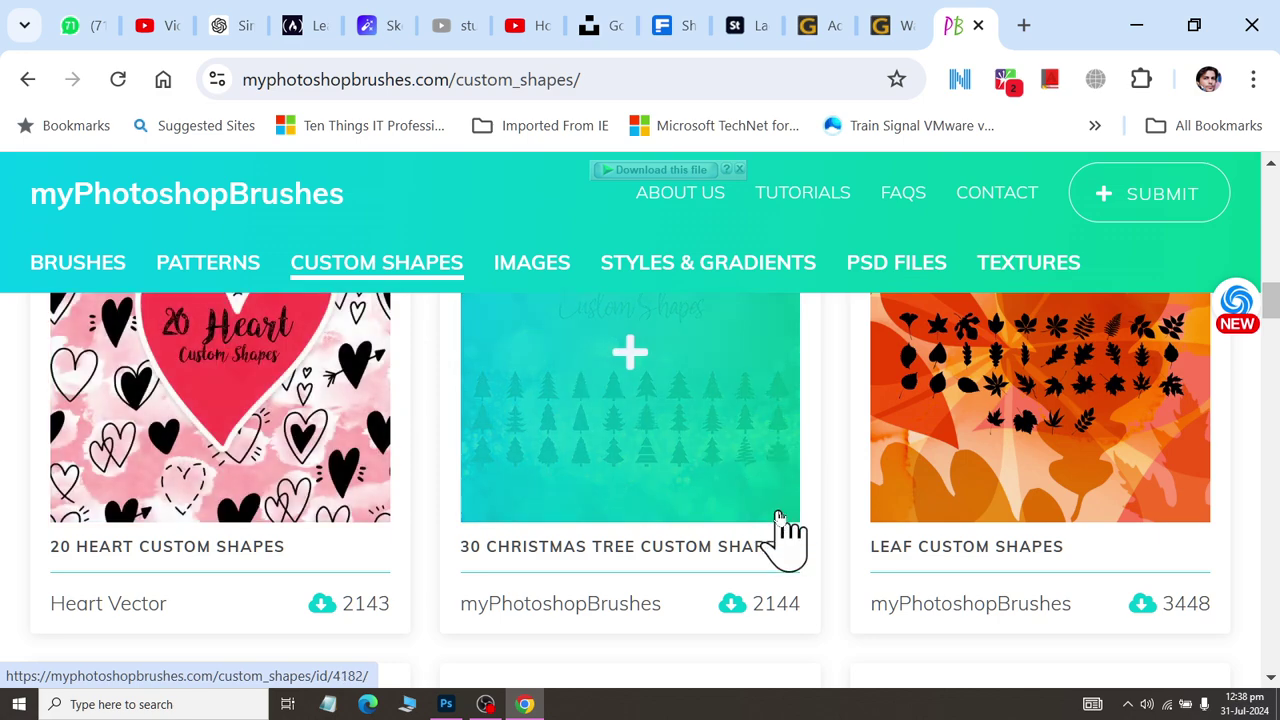
{"action": "scroll", "coordinate": [779, 518], "scroll_direction": "down", "scroll_amount": 1}
{"action": "scroll", "coordinate": [780, 537], "scroll_direction": "down", "scroll_amount": 1}
{"action": "scroll", "coordinate": [808, 537], "scroll_direction": "down", "scroll_amount": 2}
{"action": "scroll", "coordinate": [750, 520], "scroll_direction": "up", "scroll_amount": 1}
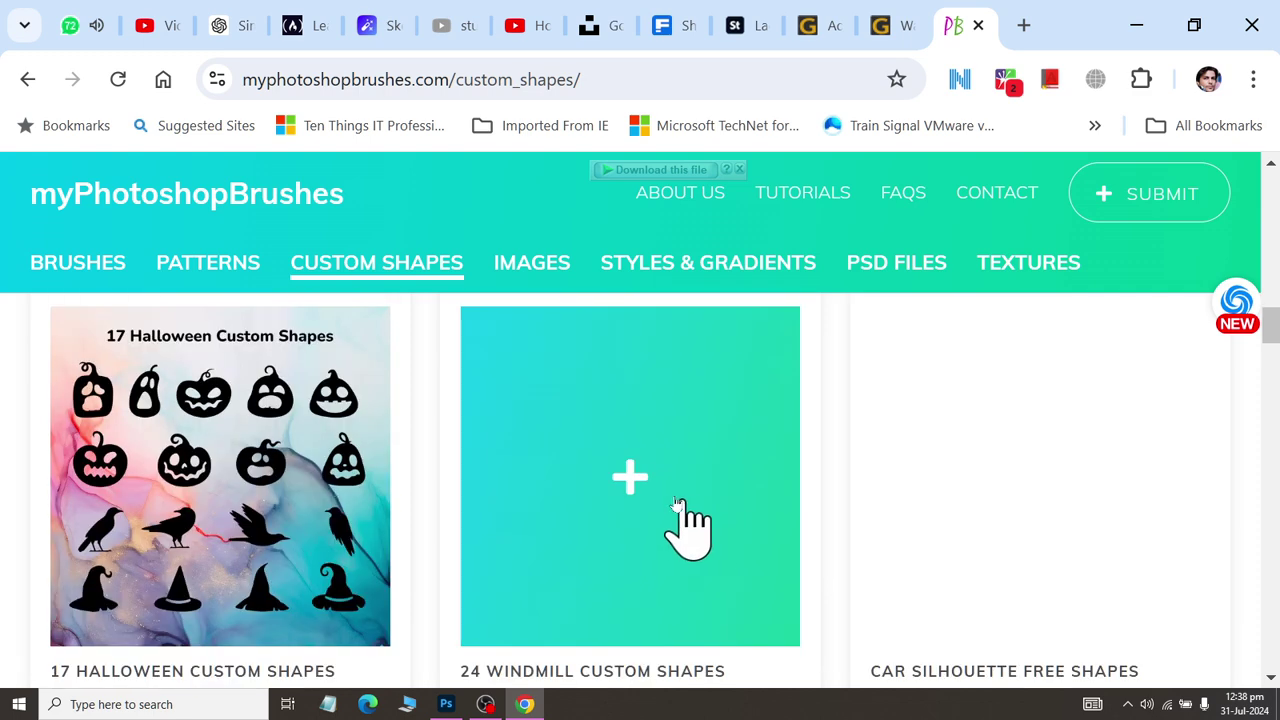
{"action": "scroll", "coordinate": [675, 515], "scroll_direction": "down", "scroll_amount": 1}
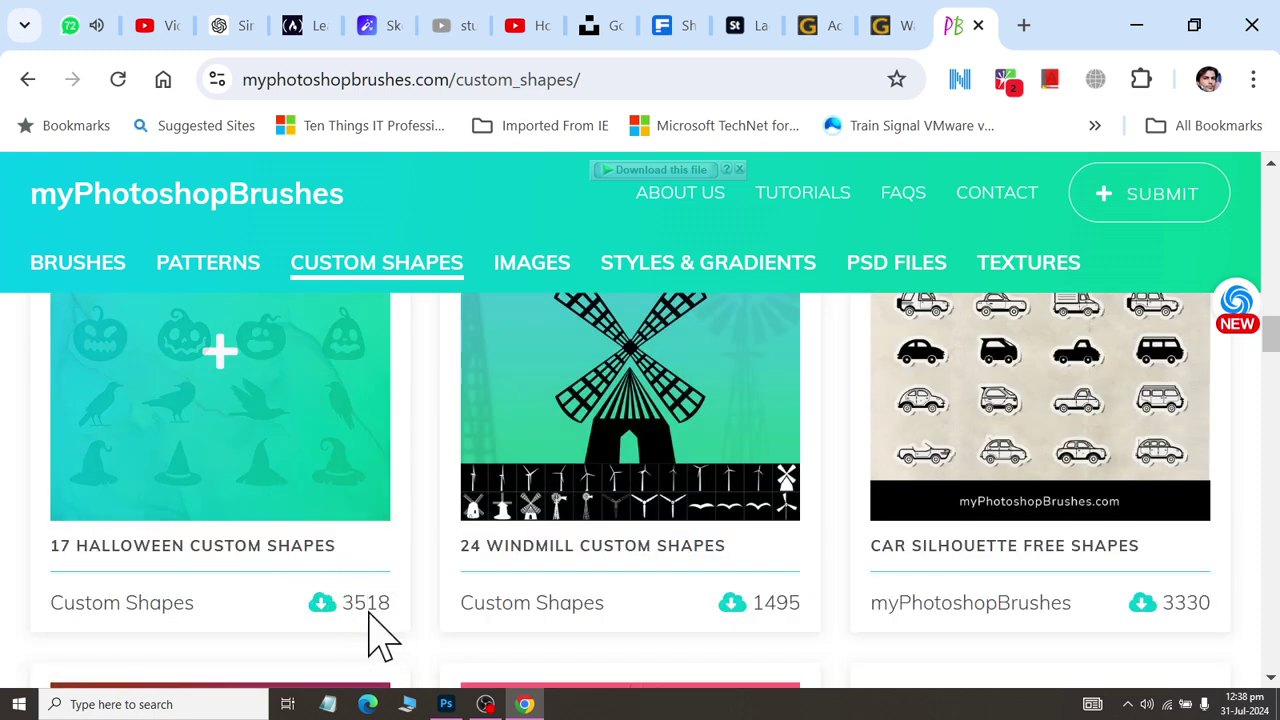
{"action": "scroll", "coordinate": [330, 580], "scroll_direction": "up", "scroll_amount": 3}
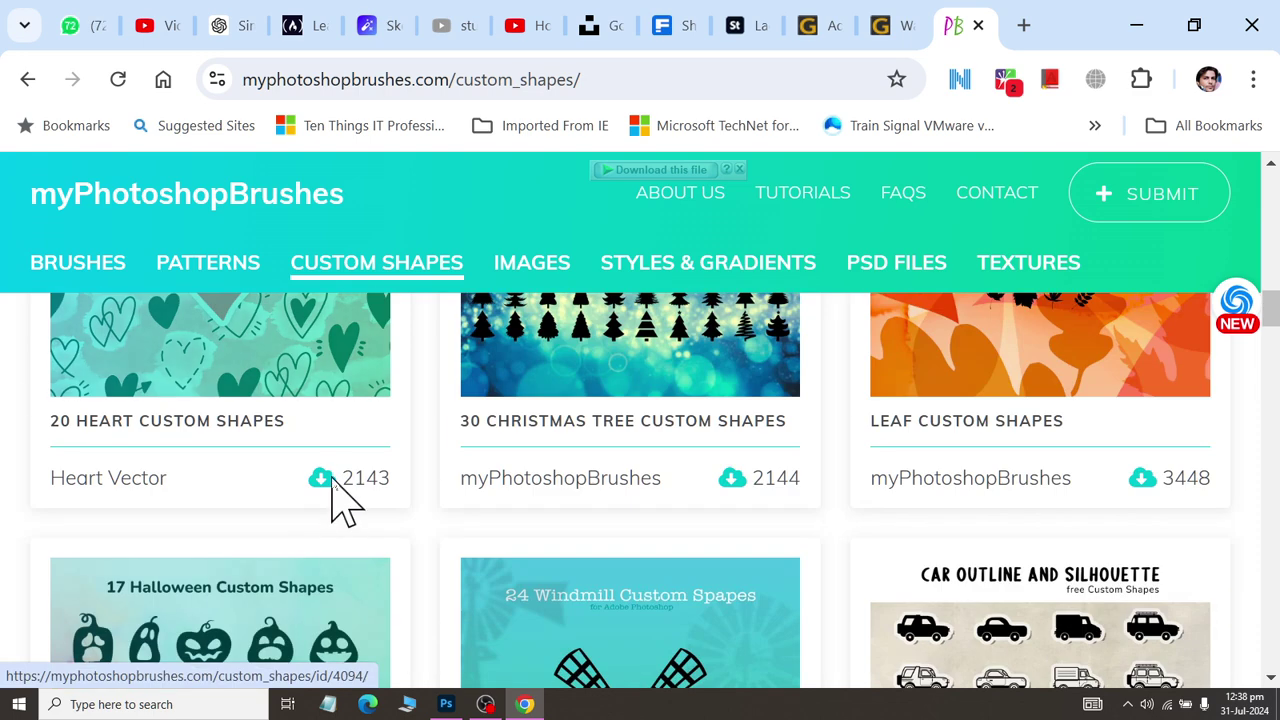
{"action": "scroll", "coordinate": [320, 460], "scroll_direction": "up", "scroll_amount": 2}
{"action": "left_click", "coordinate": [316, 430]}
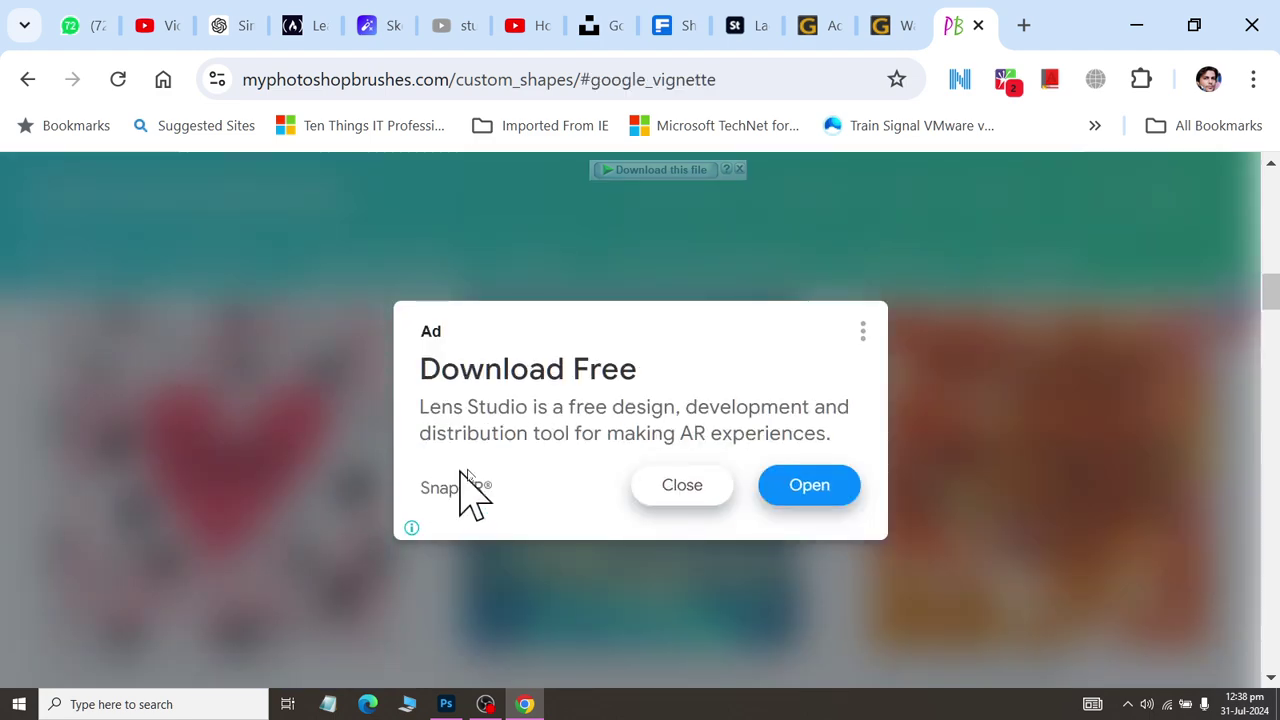
{"action": "left_click", "coordinate": [320, 491]}
- Scroll through the 20 Heart Custom Shapes pack page to review it
{"action": "scroll", "coordinate": [329, 497], "scroll_direction": "down", "scroll_amount": 2}
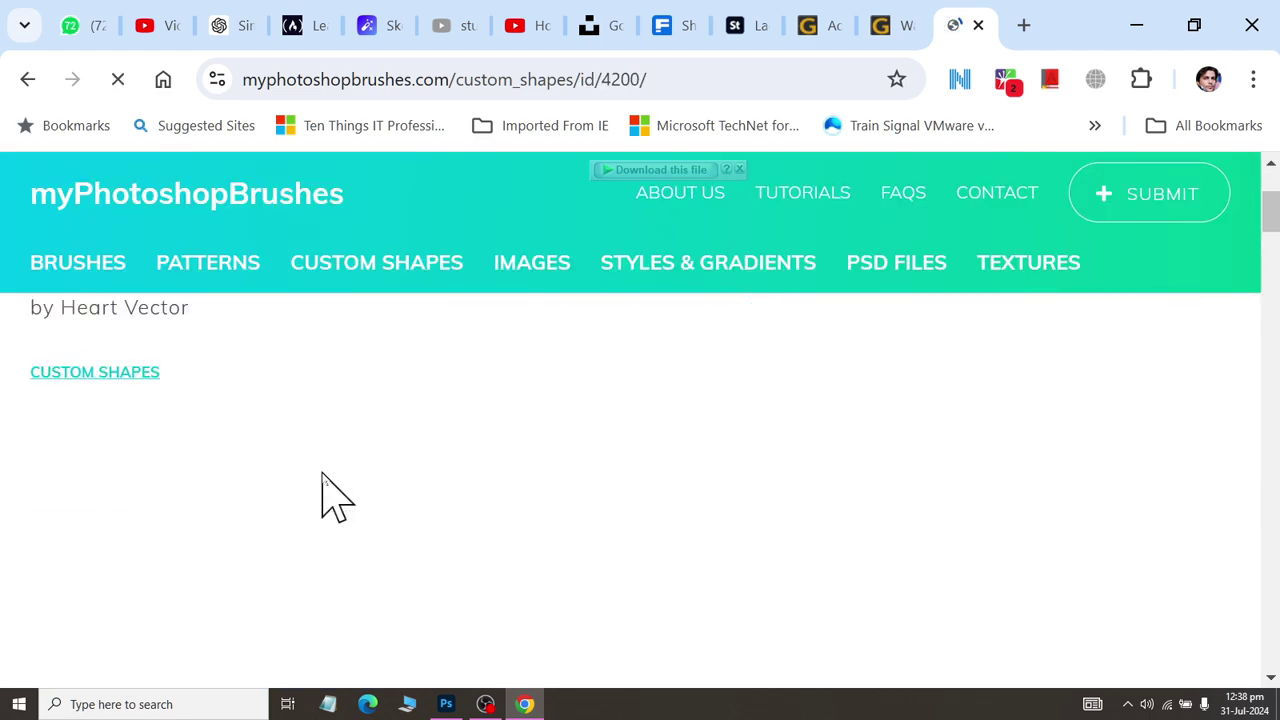
{"action": "scroll", "coordinate": [329, 497], "scroll_direction": "down", "scroll_amount": 2}
{"action": "scroll", "coordinate": [325, 480], "scroll_direction": "down", "scroll_amount": 2}
{"action": "scroll", "coordinate": [323, 470], "scroll_direction": "down", "scroll_amount": 2}
{"action": "scroll", "coordinate": [323, 470], "scroll_direction": "down", "scroll_amount": 2}
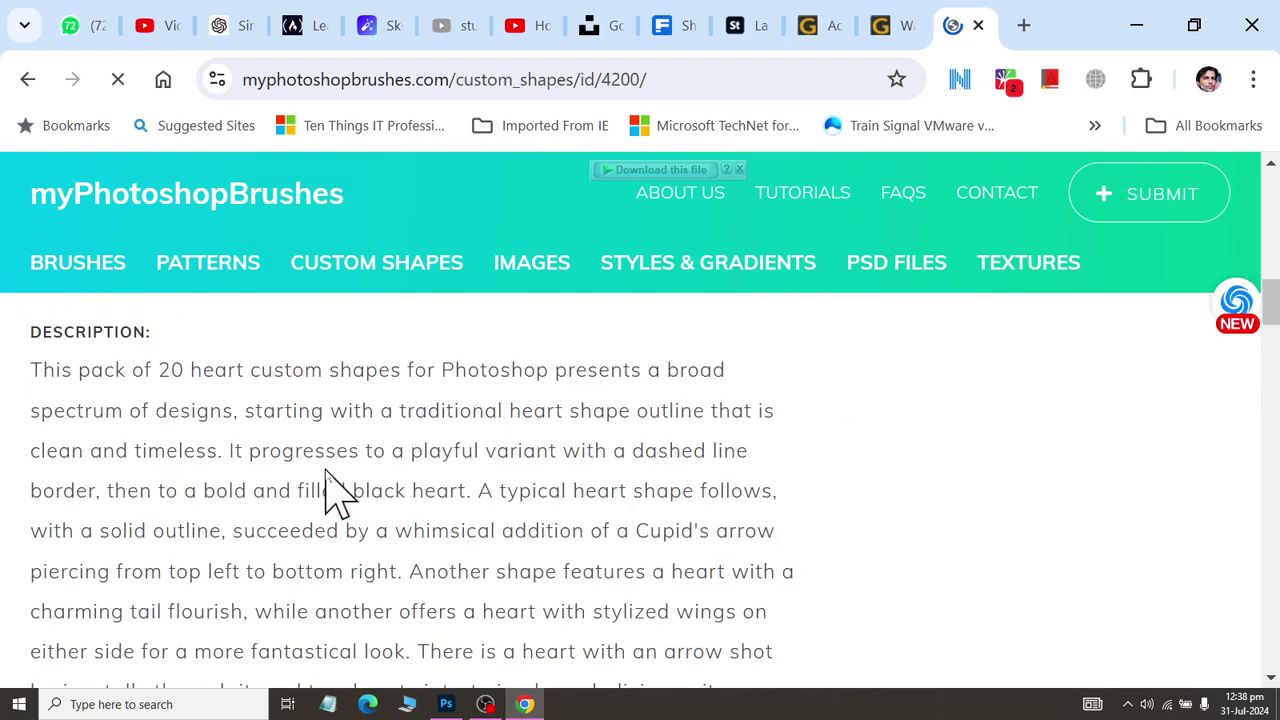
{"action": "scroll", "coordinate": [324, 470], "scroll_direction": "down", "scroll_amount": 2}
{"action": "scroll", "coordinate": [325, 471], "scroll_direction": "down", "scroll_amount": 2}
{"action": "scroll", "coordinate": [325, 475], "scroll_direction": "down", "scroll_amount": 2}
{"action": "scroll", "coordinate": [328, 480], "scroll_direction": "down", "scroll_amount": 2}
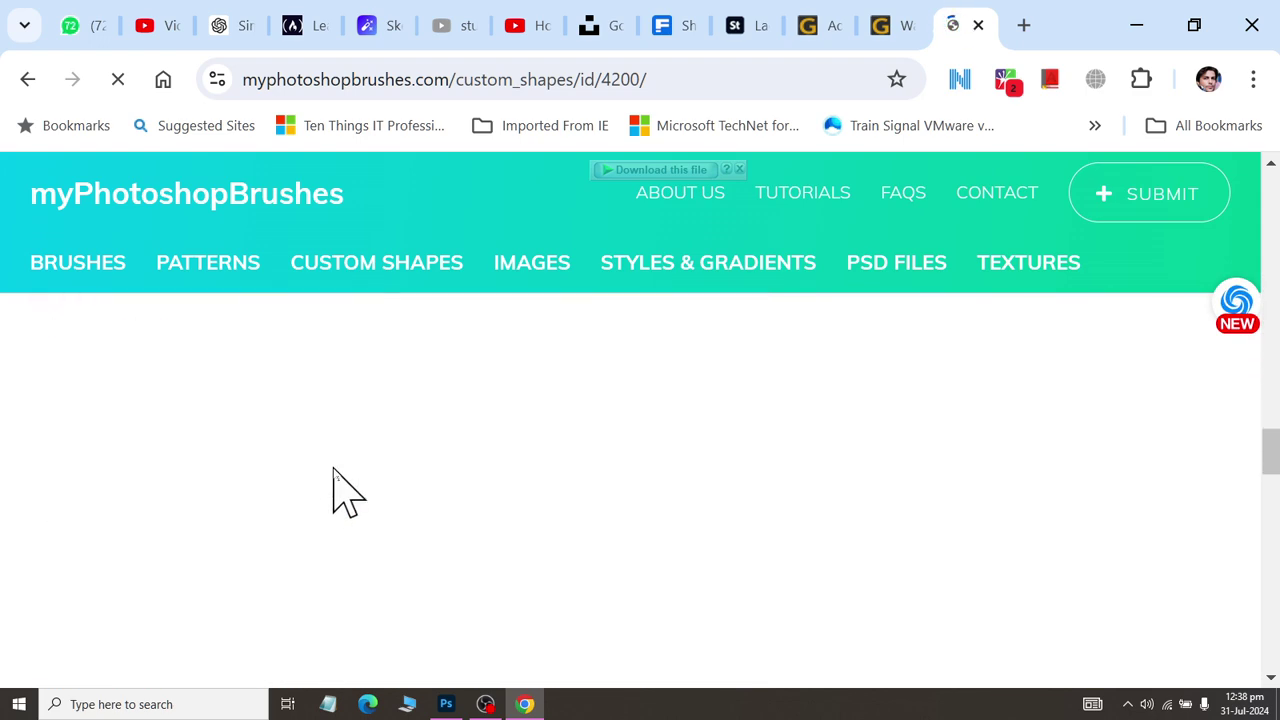
{"action": "scroll", "coordinate": [332, 485], "scroll_direction": "down", "scroll_amount": 2}
{"action": "scroll", "coordinate": [336, 475], "scroll_direction": "down", "scroll_amount": 2}
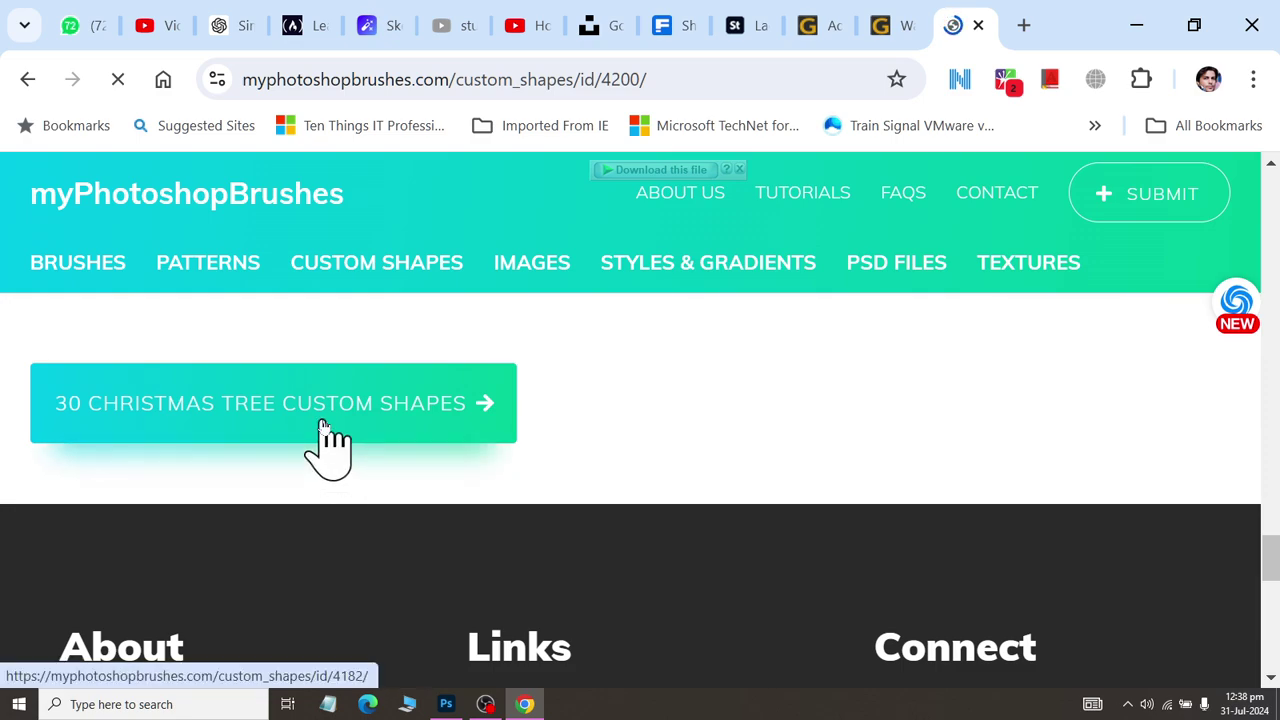
{"action": "scroll", "coordinate": [520, 457], "scroll_direction": "up", "scroll_amount": 2}
{"action": "scroll", "coordinate": [530, 455], "scroll_direction": "up", "scroll_amount": 3}
{"action": "scroll", "coordinate": [525, 430], "scroll_direction": "up", "scroll_amount": 3}
{"action": "scroll", "coordinate": [525, 430], "scroll_direction": "up", "scroll_amount": 3}
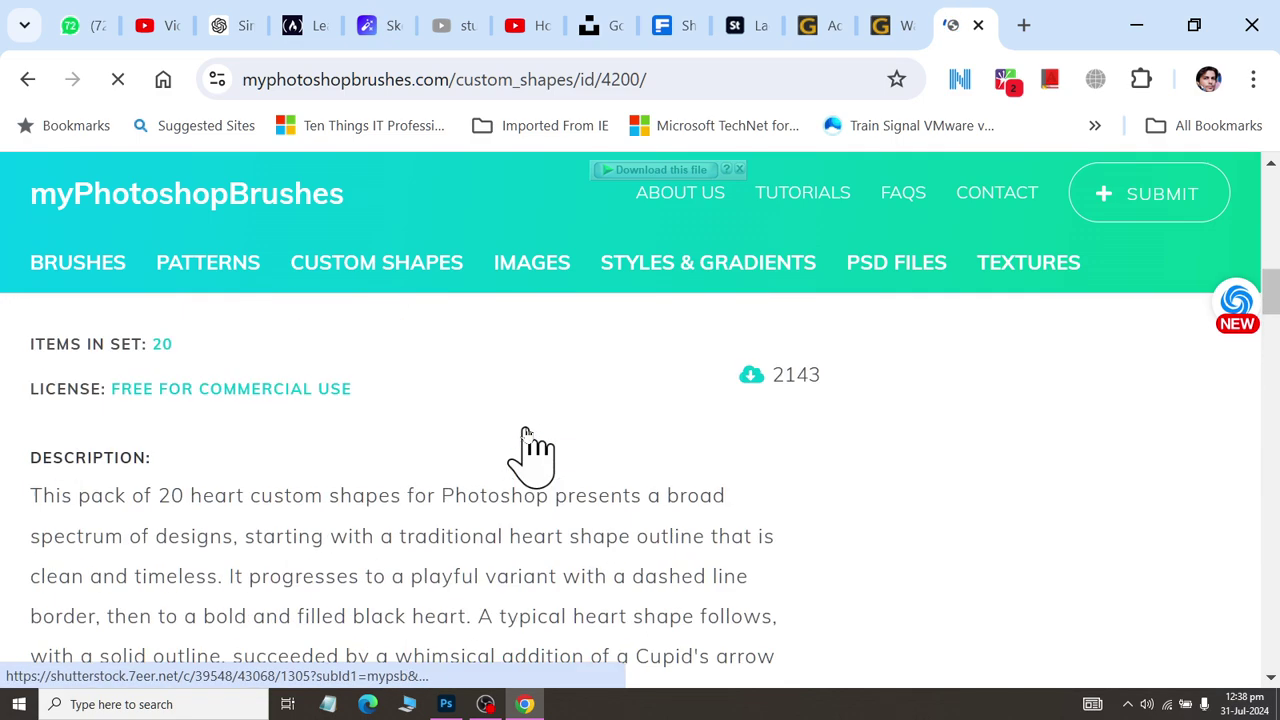
{"action": "scroll", "coordinate": [525, 430], "scroll_direction": "up", "scroll_amount": 3}
{"action": "scroll", "coordinate": [525, 430], "scroll_direction": "up", "scroll_amount": 2}
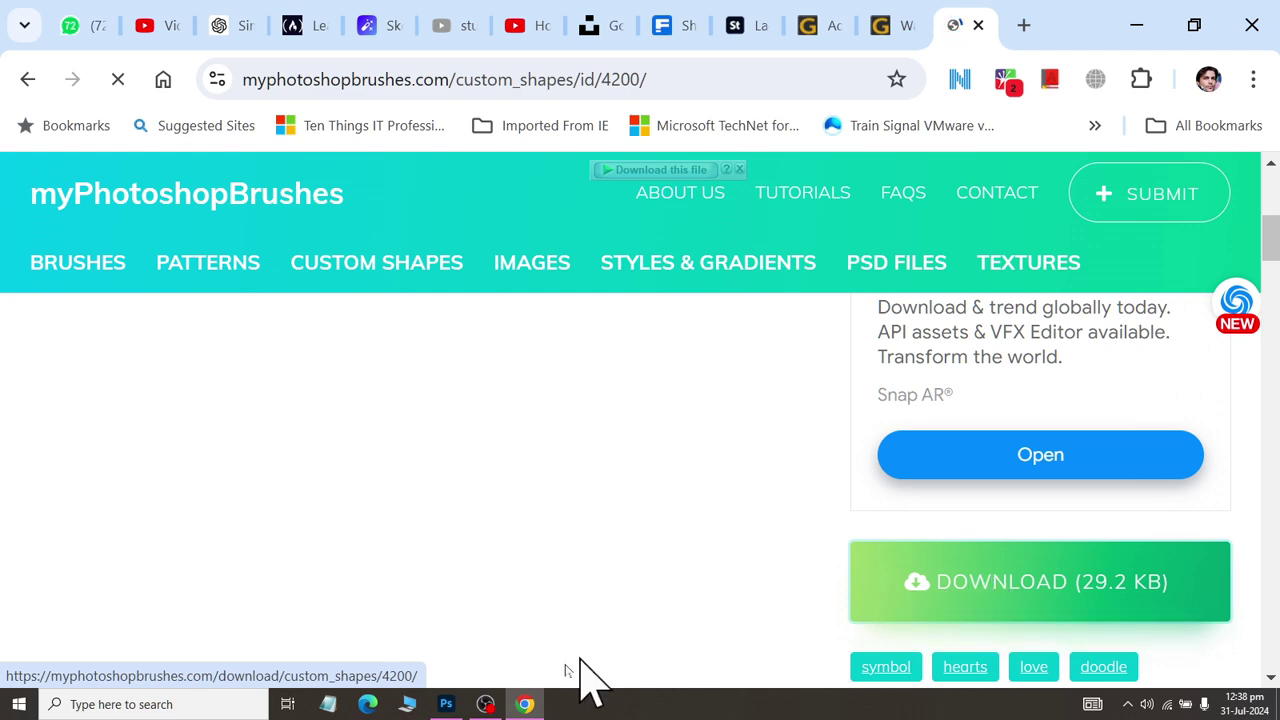
- Download the 29.2 KB heart pack zip into Downloads\Compressed through IDM
{"action": "left_click", "coordinate": [485, 704]}
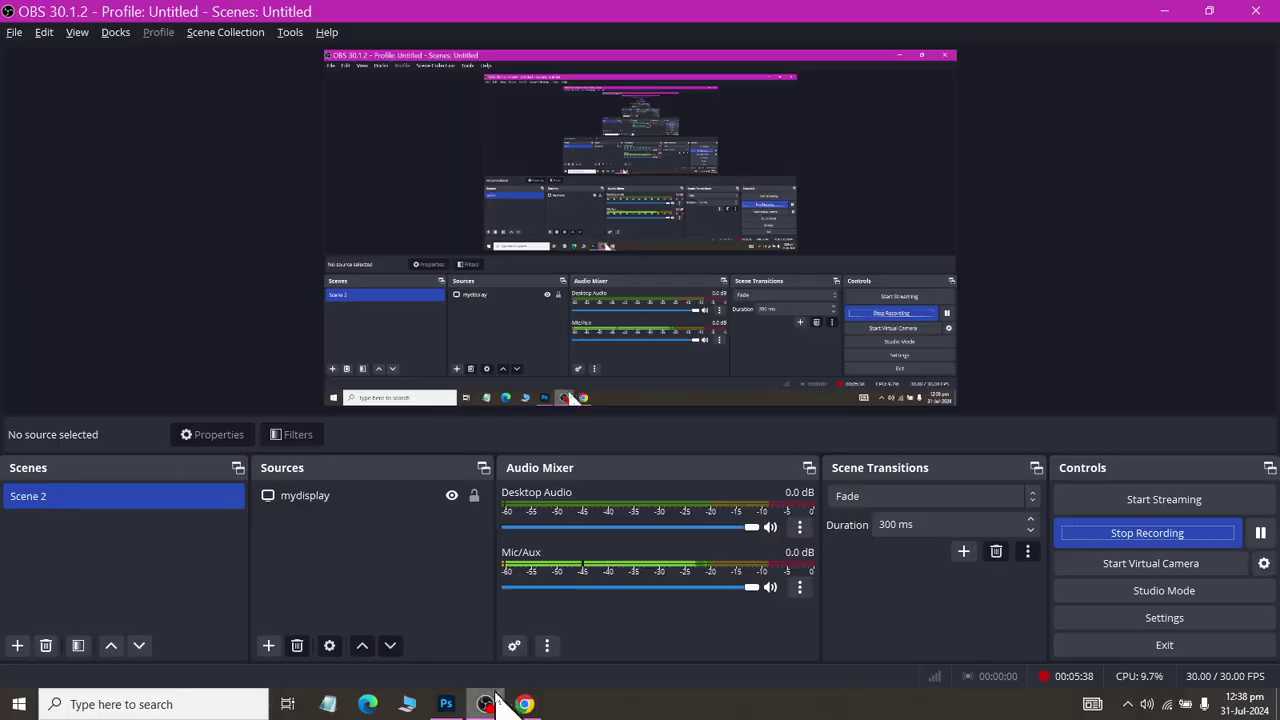
{"action": "left_click", "coordinate": [522, 704]}
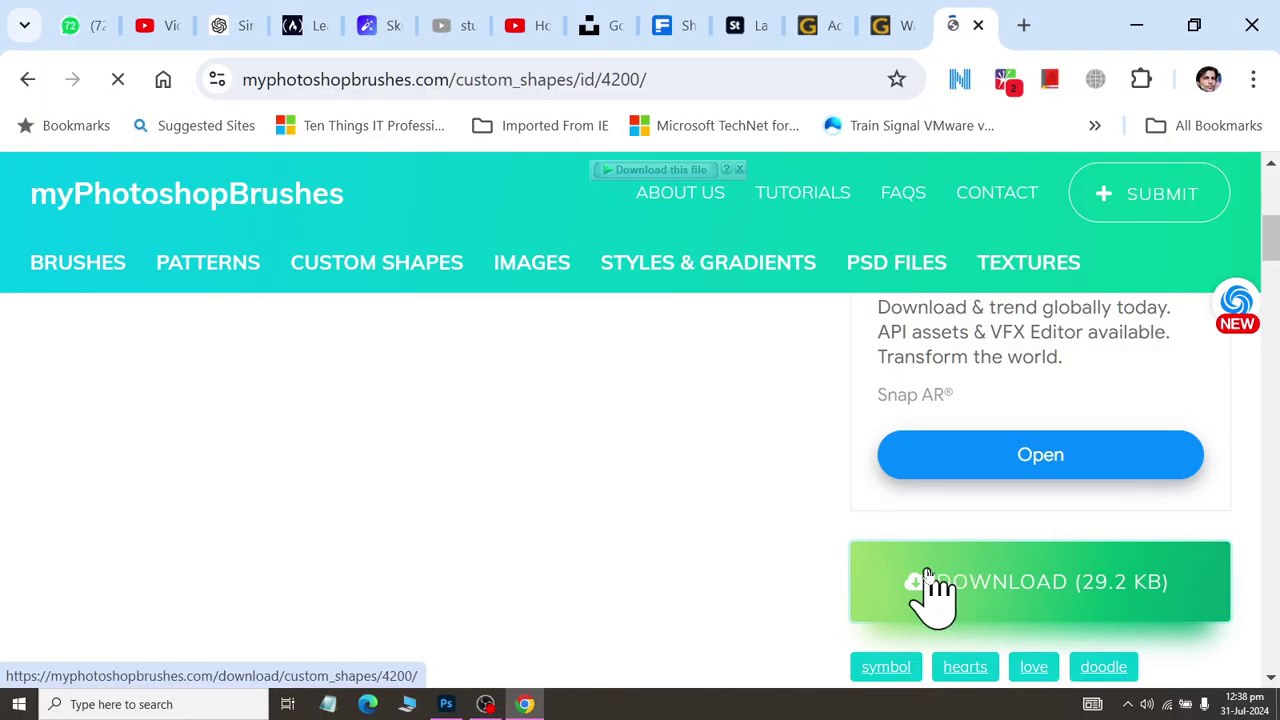
{"action": "left_click", "coordinate": [446, 704]}
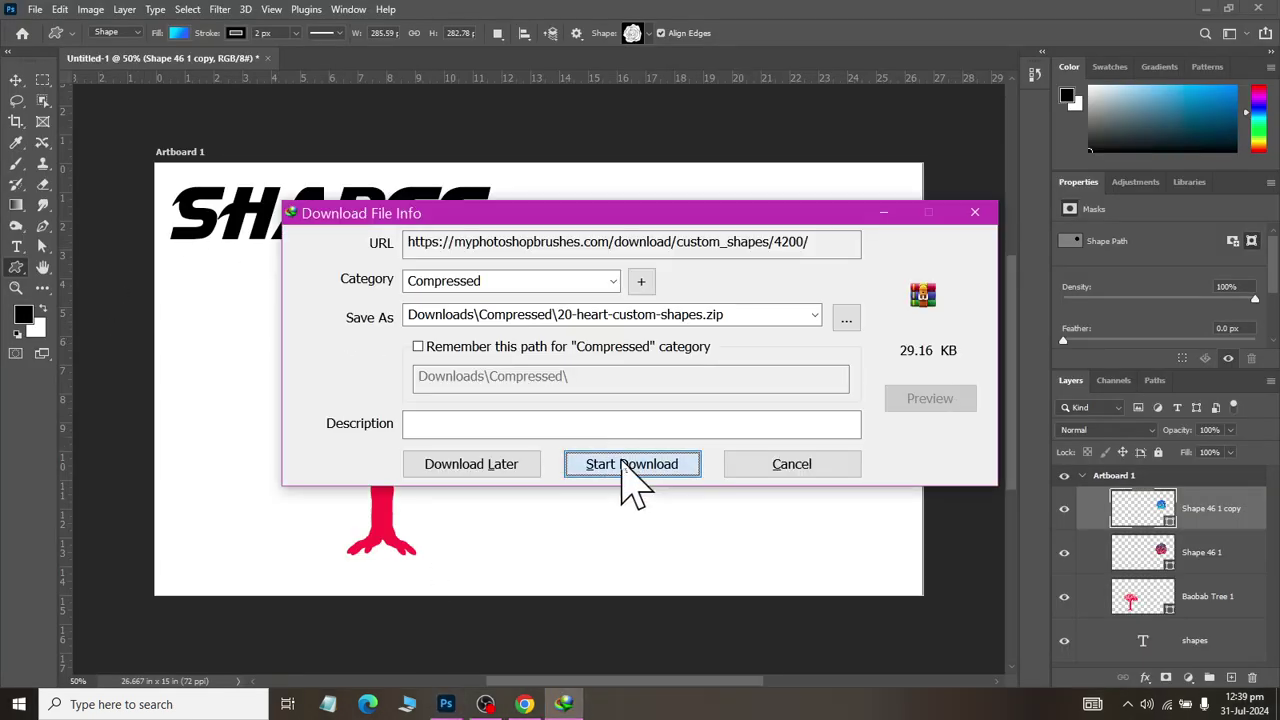
{"action": "left_click", "coordinate": [630, 467]}
{"action": "left_click", "coordinate": [642, 432]}
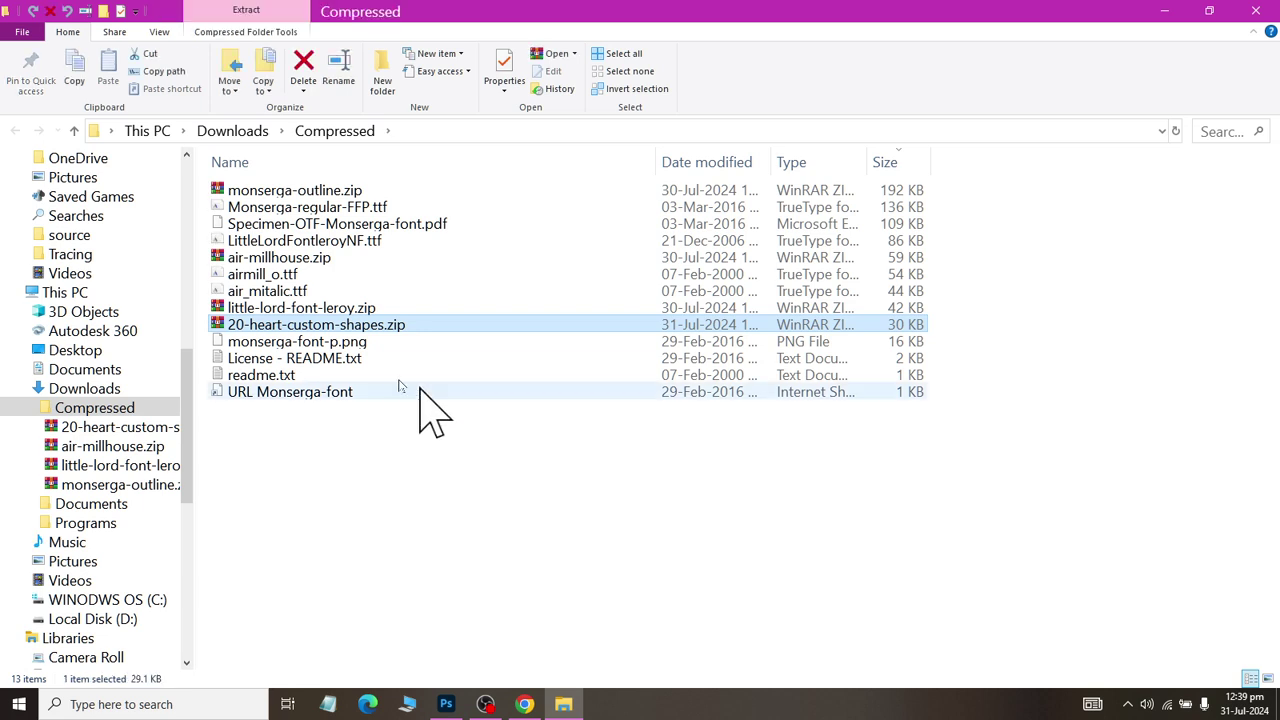
- Move the heart shapes zip into a new 'ps custome shapes' folder inside Compressed
{"action": "right_click", "coordinate": [290, 330]}
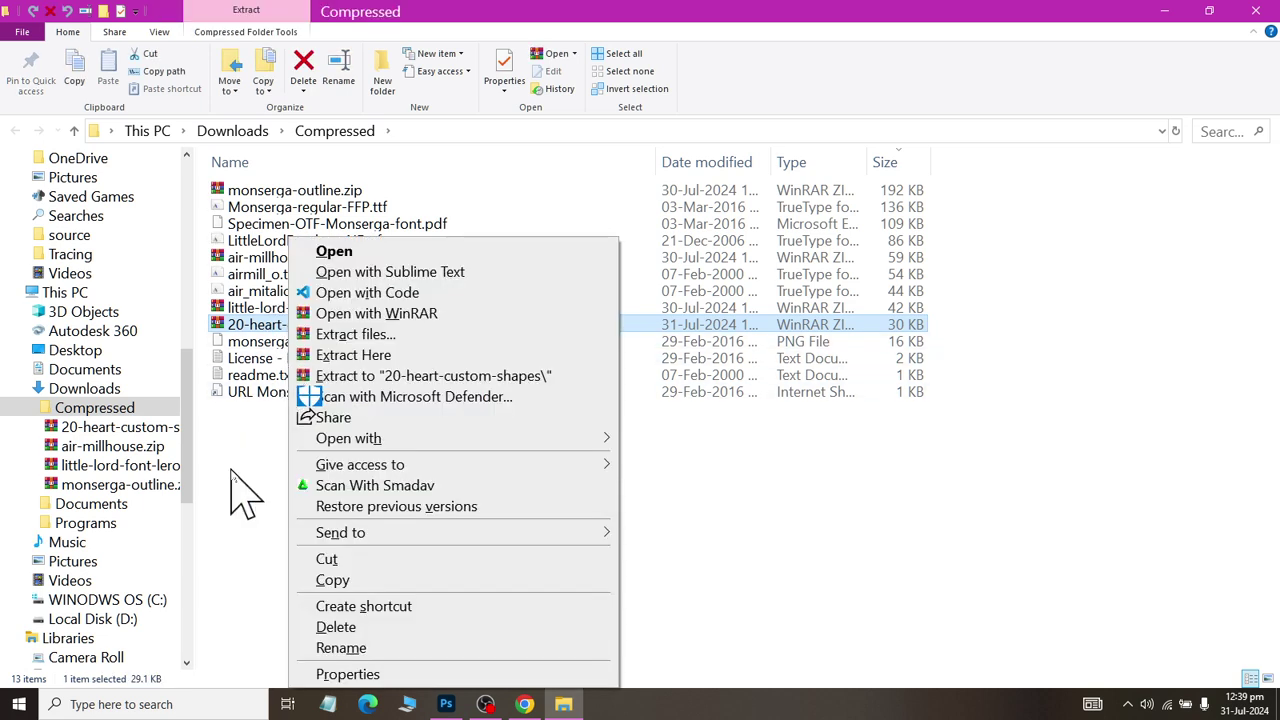
{"action": "left_click", "coordinate": [327, 559]}
{"action": "left_click", "coordinate": [325, 552]}
{"action": "key", "text": "ctrl+shift+n"}
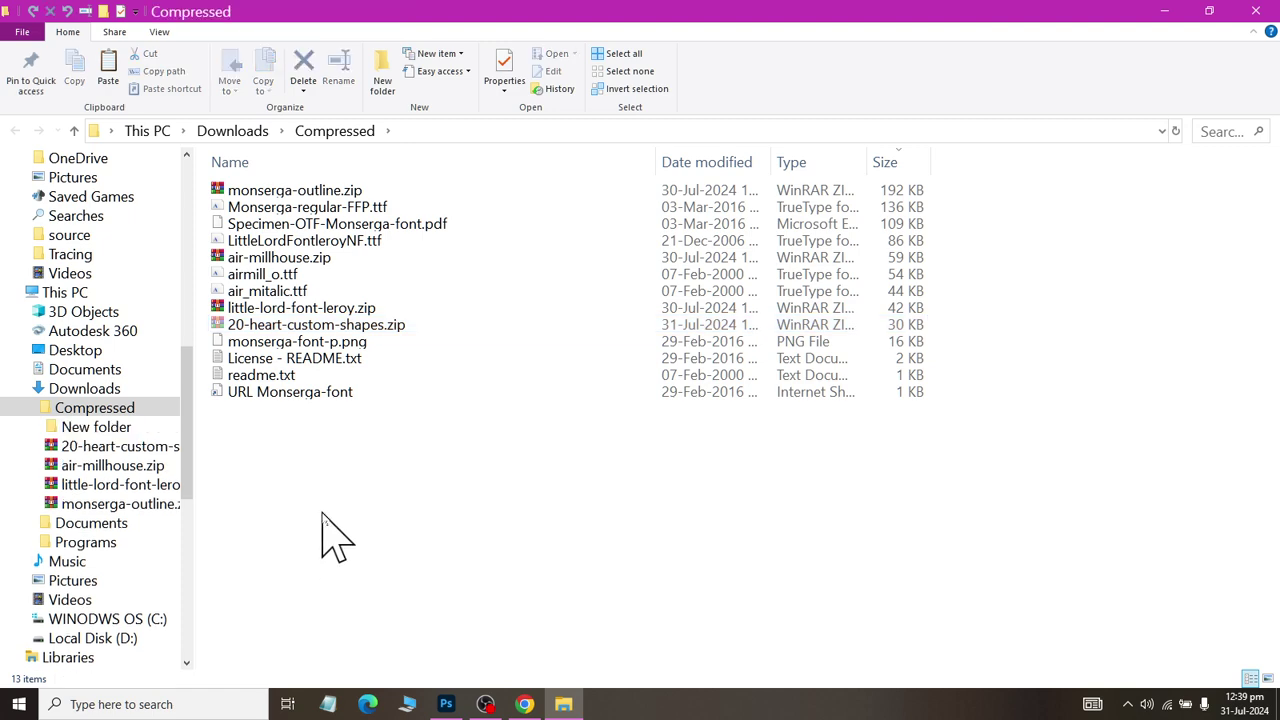
{"action": "type", "text": "ps"}
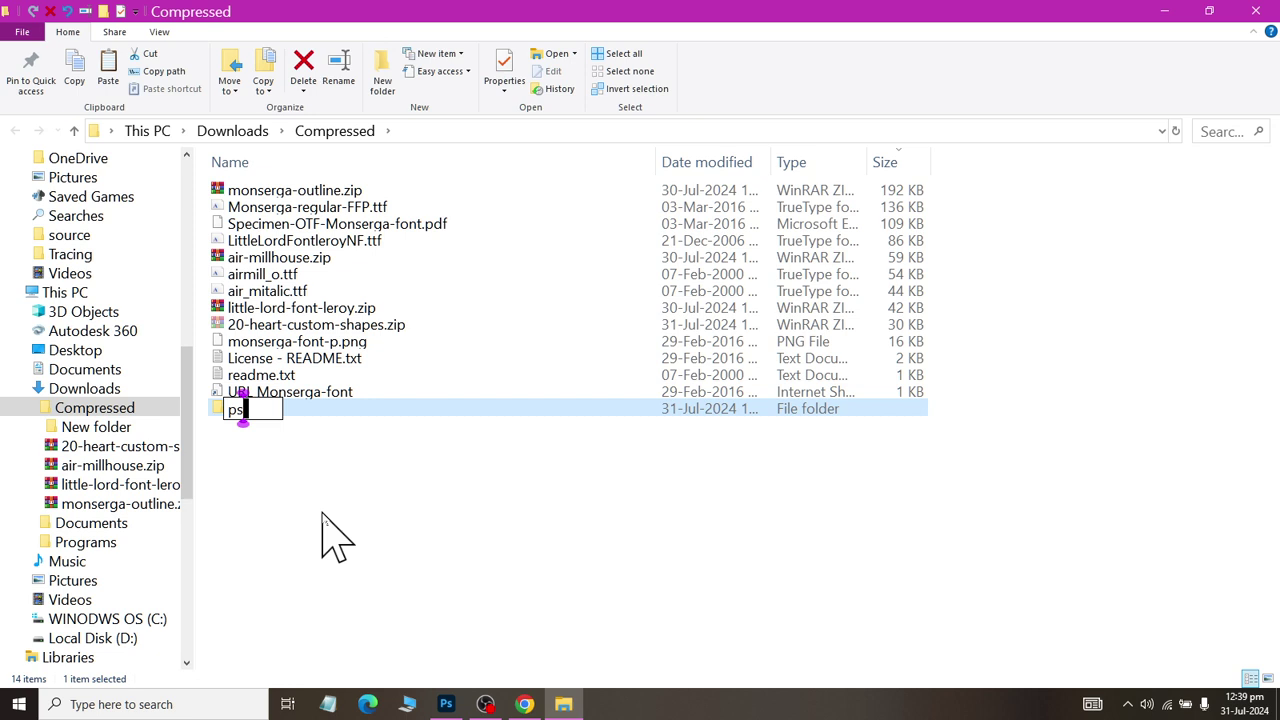
{"action": "type", "text": "MES"}
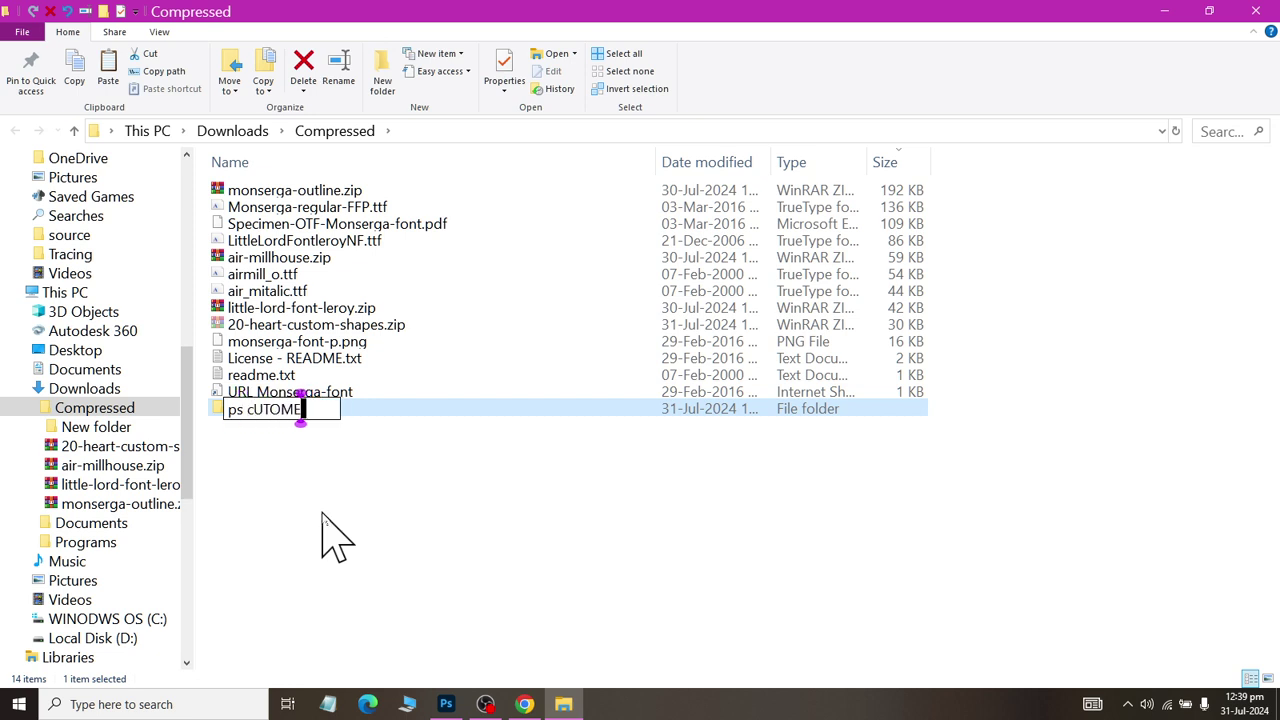
{"action": "key", "text": "BackSpace"}
{"action": "key", "text": "BackSpace"}
{"action": "key", "text": "BackSpace"}
{"action": "key", "text": "BackSpace"}
{"action": "key", "text": "BackSpace"}
{"action": "type", "text": "s cu"}
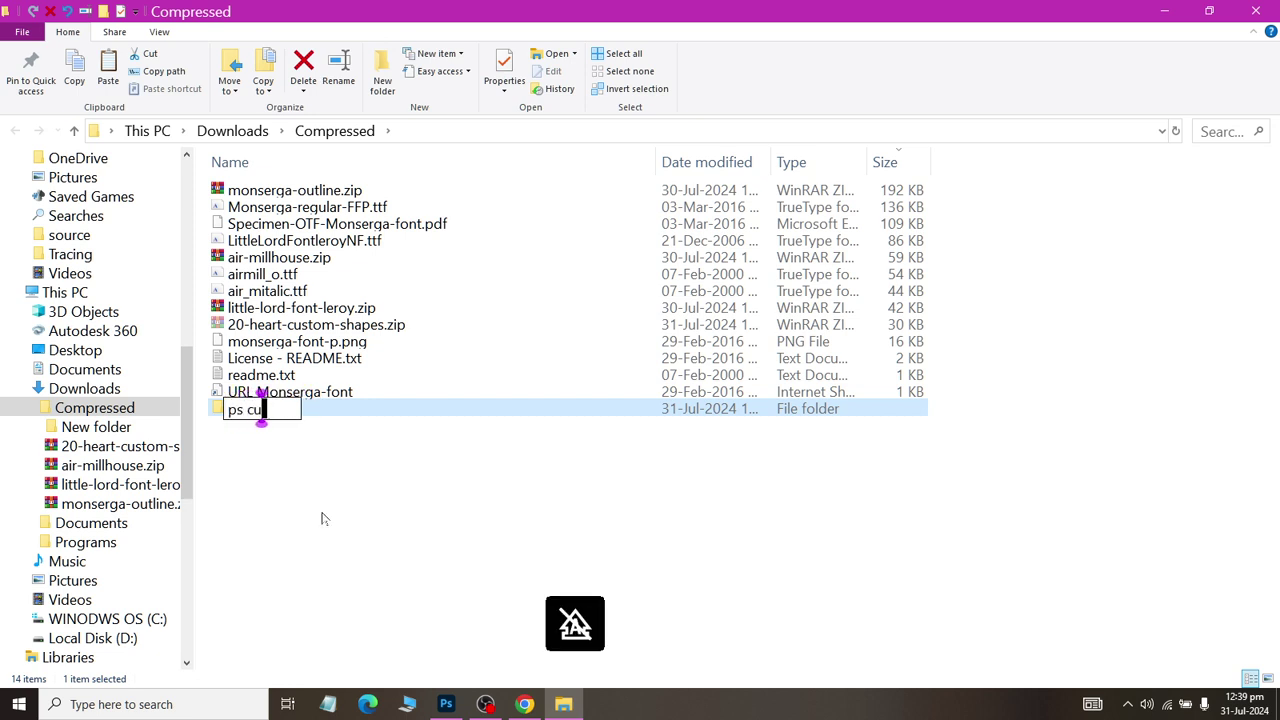
{"action": "type", "text": "sot"}
{"action": "type", "text": "ome s"}
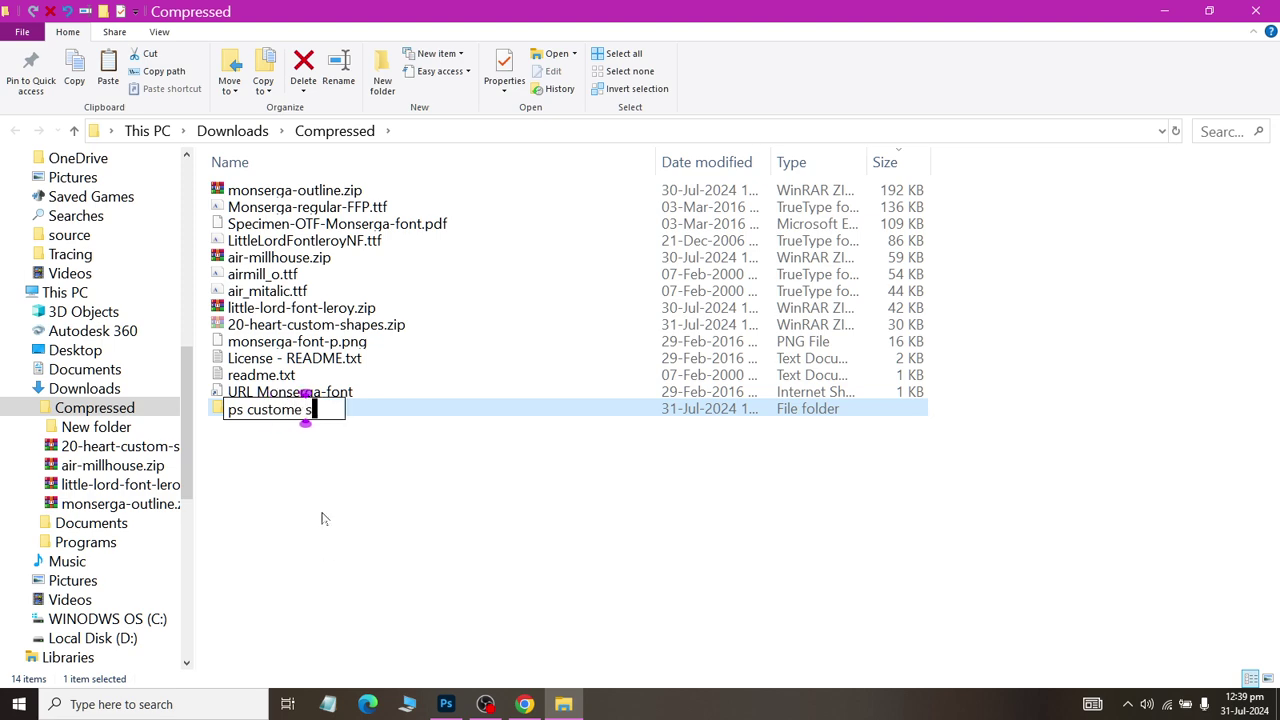
{"action": "type", "text": "hapes"}
{"action": "key", "text": "Return"}
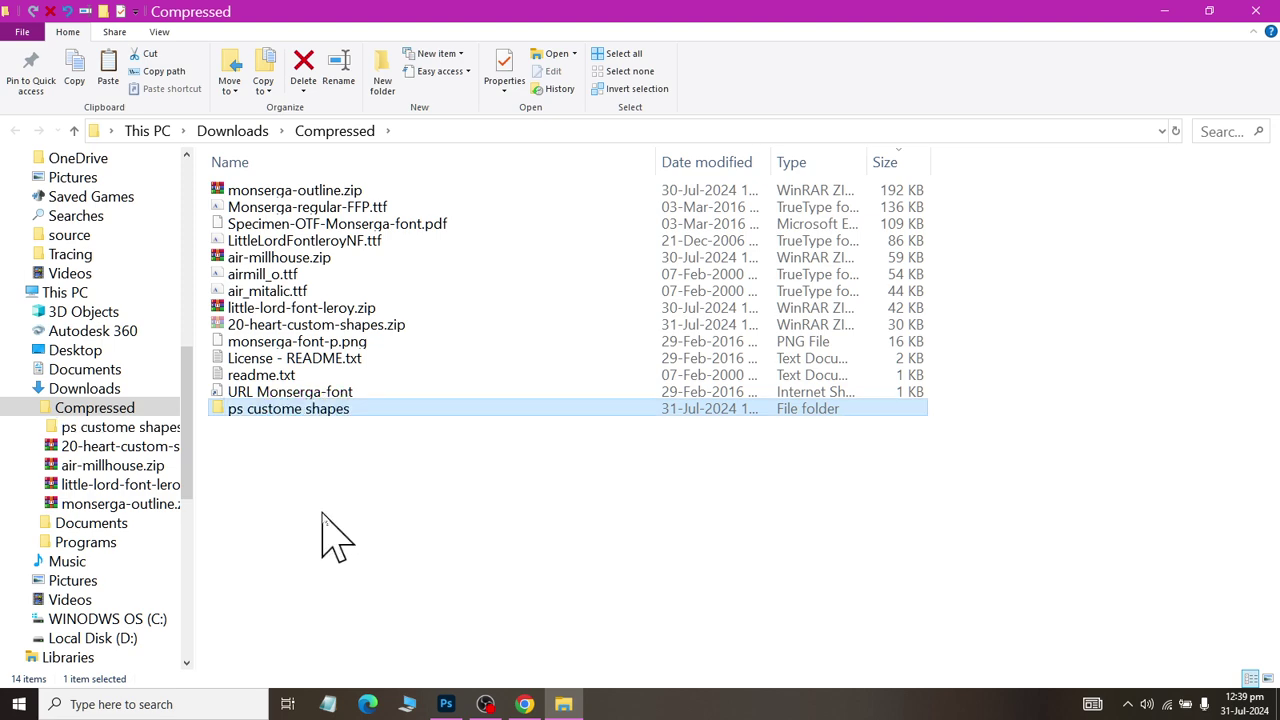
{"action": "key", "text": "Return"}
{"action": "key", "text": "ctrl+v"}
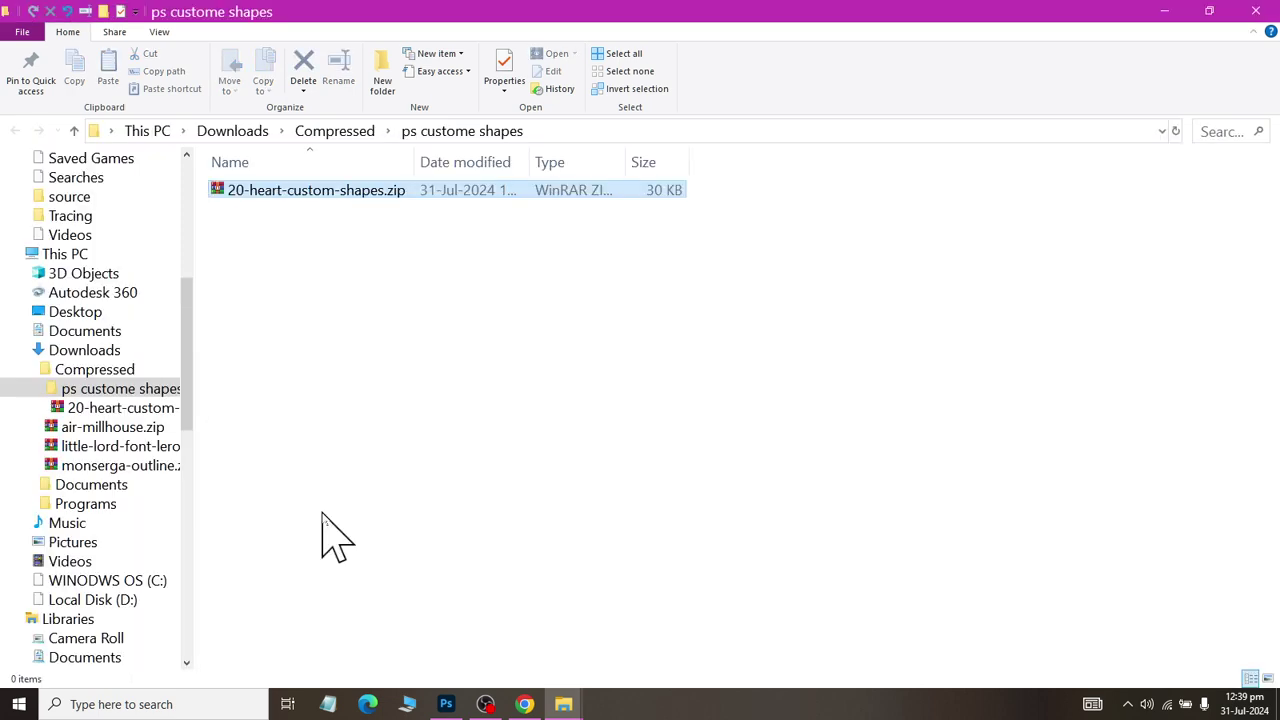
- Extract the zip and open the inner 20-heart-custom-shapes folder showing the .csh file
{"action": "right_click", "coordinate": [312, 196]}
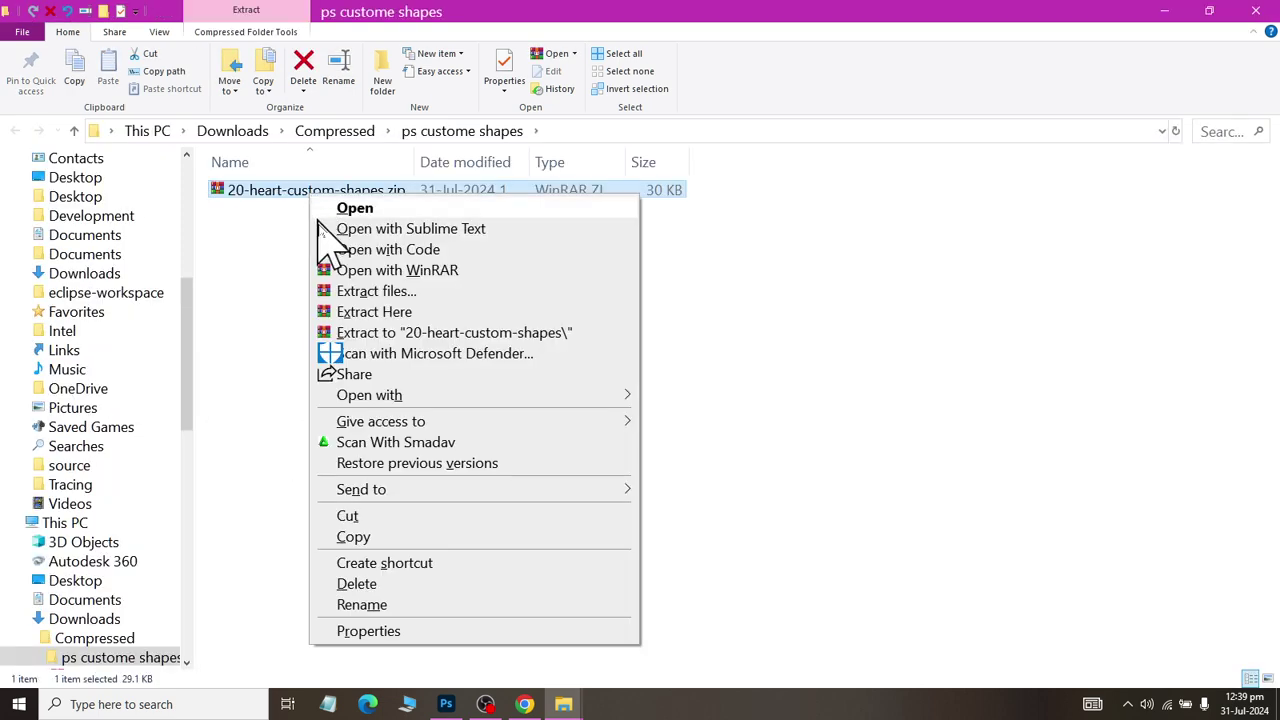
{"action": "left_click", "coordinate": [355, 311]}
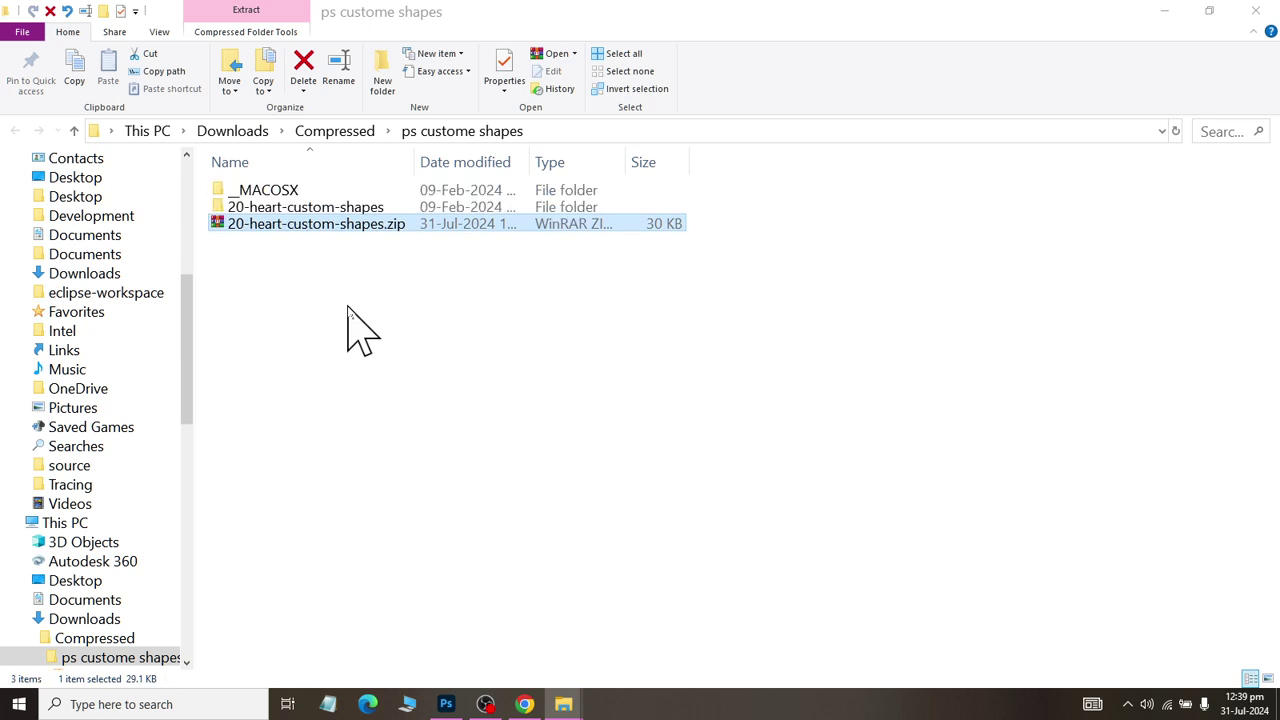
{"action": "double_click", "coordinate": [300, 207]}
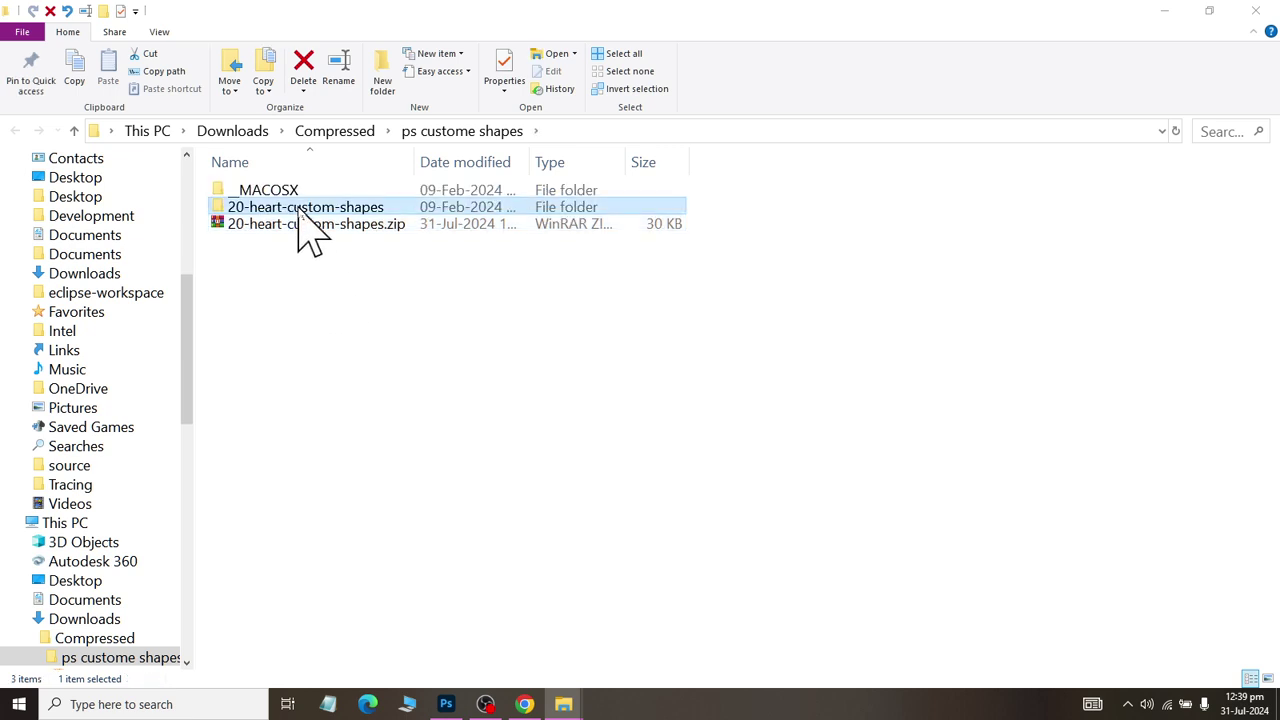
{"action": "double_click", "coordinate": [300, 200]}
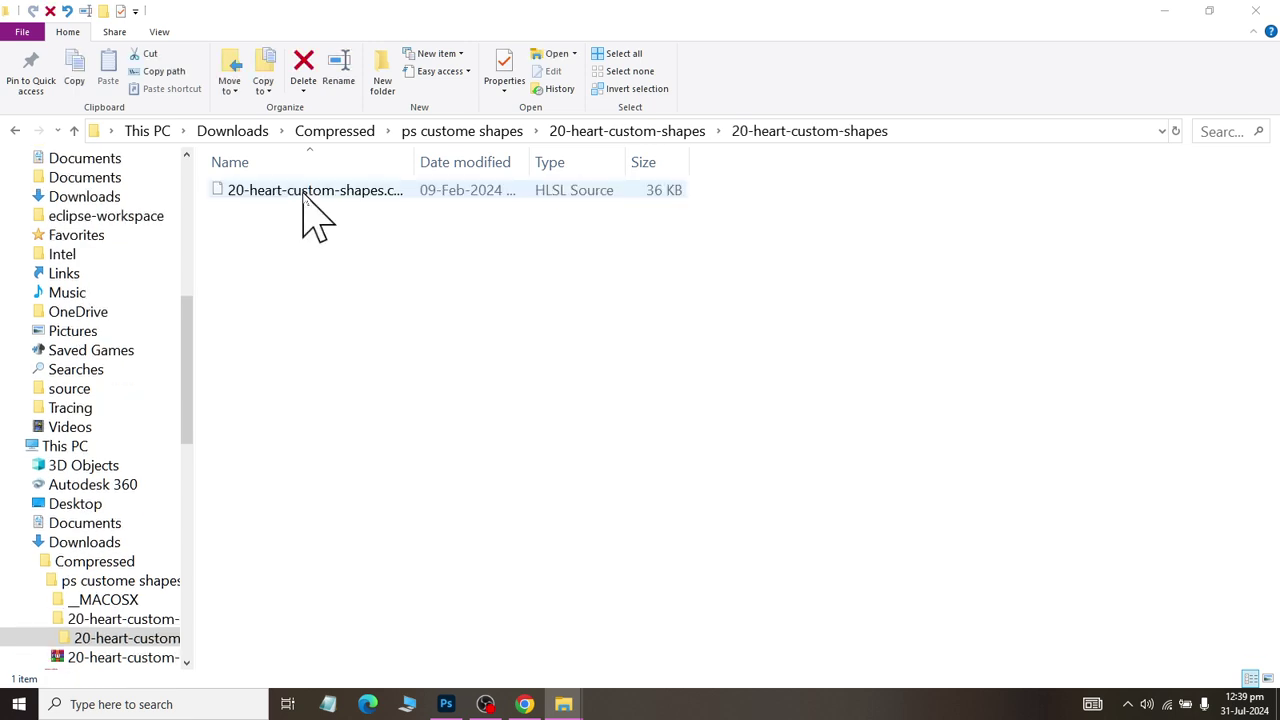
{"action": "double_click", "coordinate": [415, 165]}
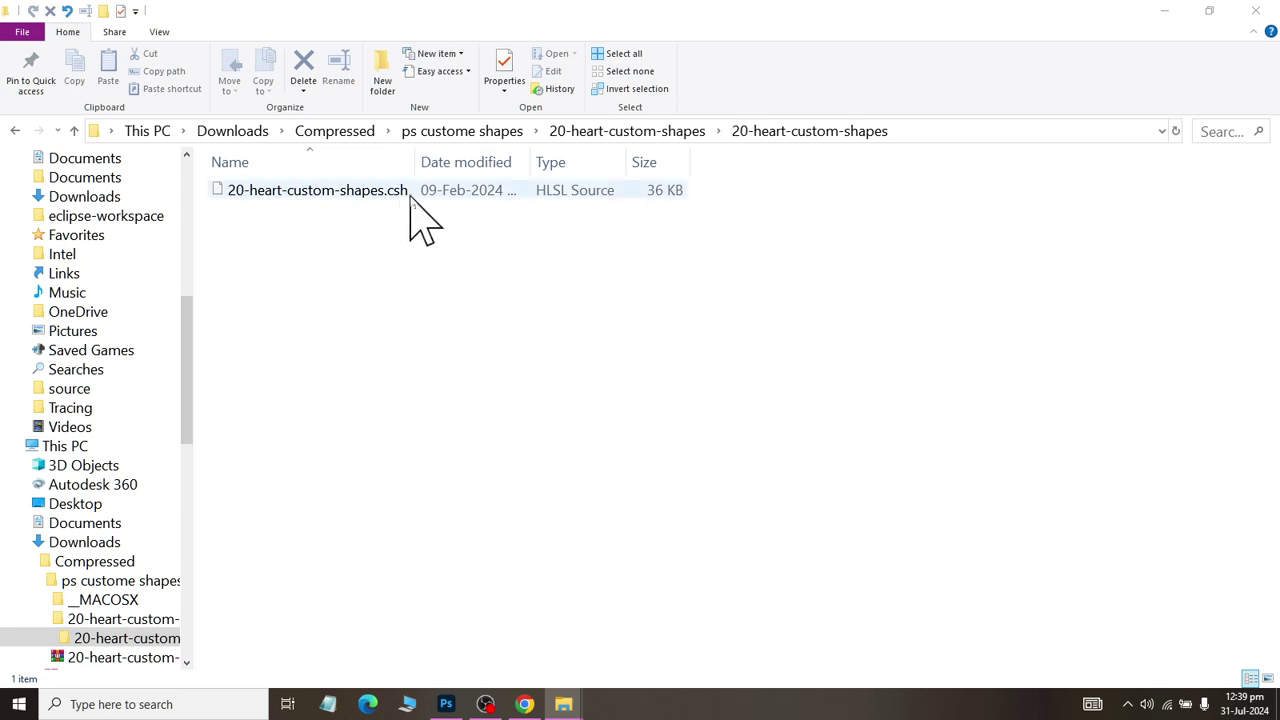
{"action": "key", "text": "alt+Tab"}
{"action": "key", "text": "alt+Tab"}
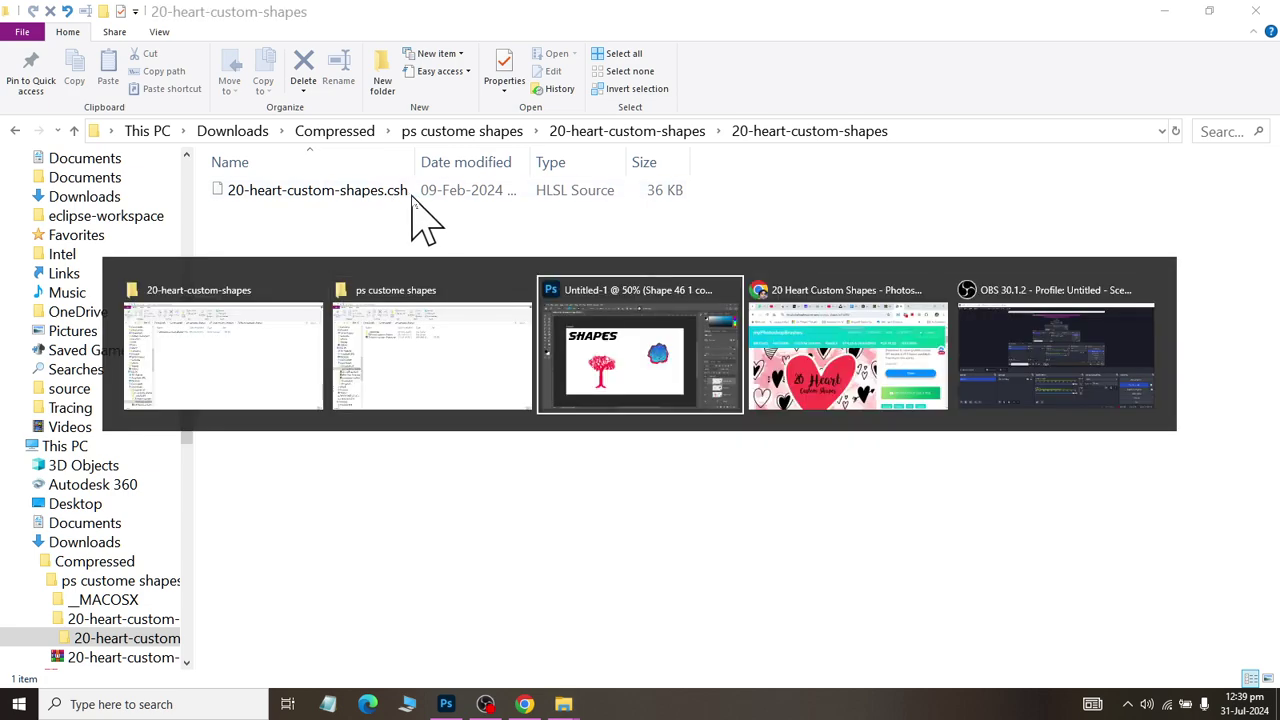
- Import 20-heart-custom-shapes.csh through the Shape picker's Import Shapes, pasting the extracted folder path
{"action": "left_click", "coordinate": [648, 33]}
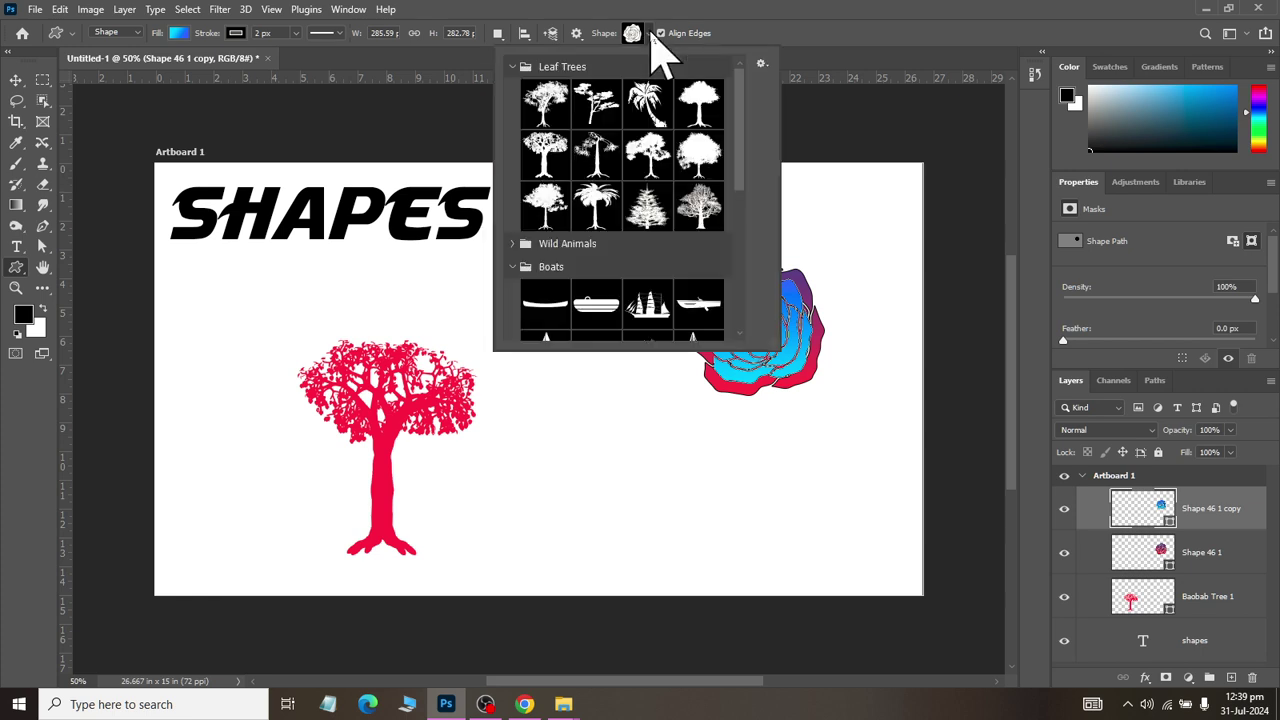
{"action": "left_click", "coordinate": [761, 64]}
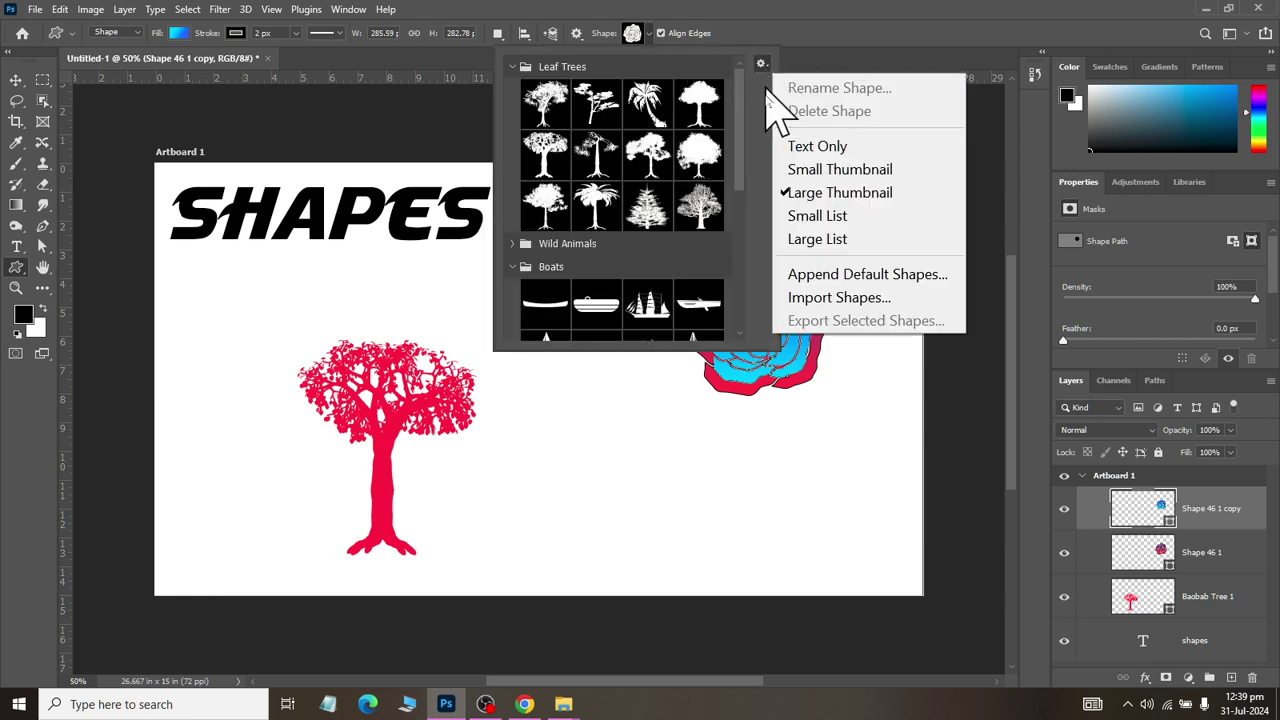
{"action": "left_click", "coordinate": [798, 298]}
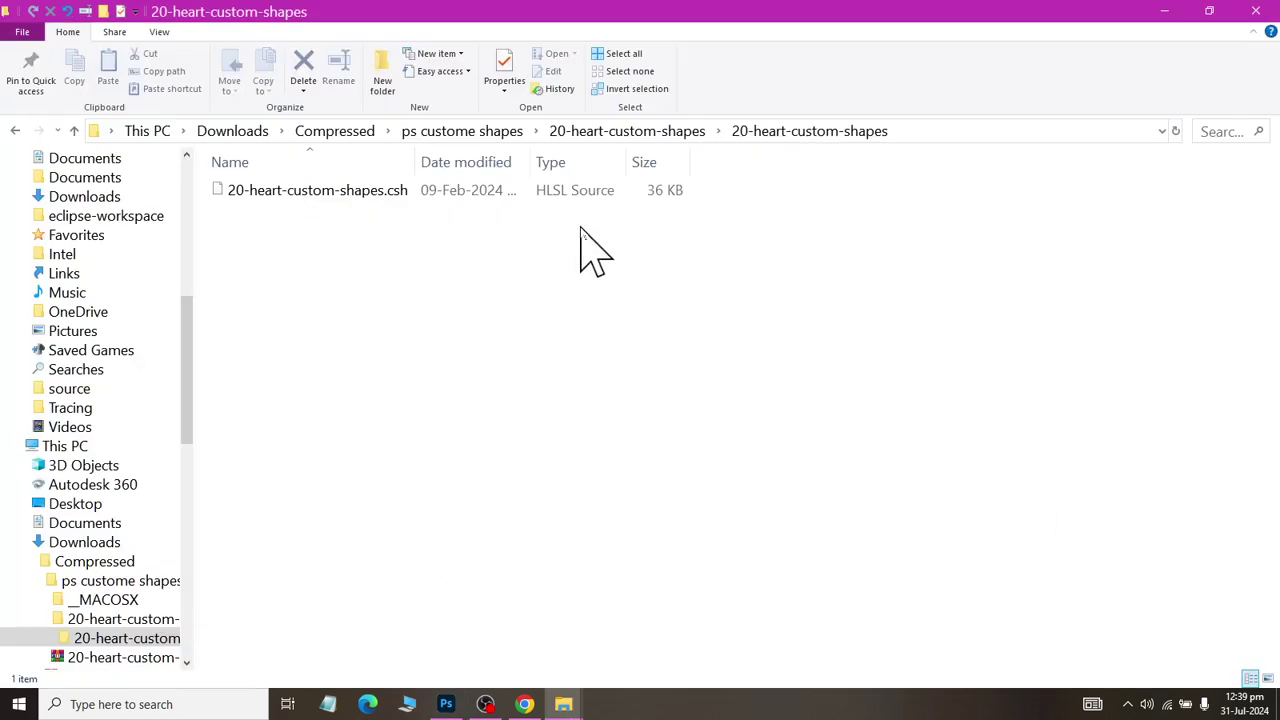
{"action": "left_click", "coordinate": [918, 140]}
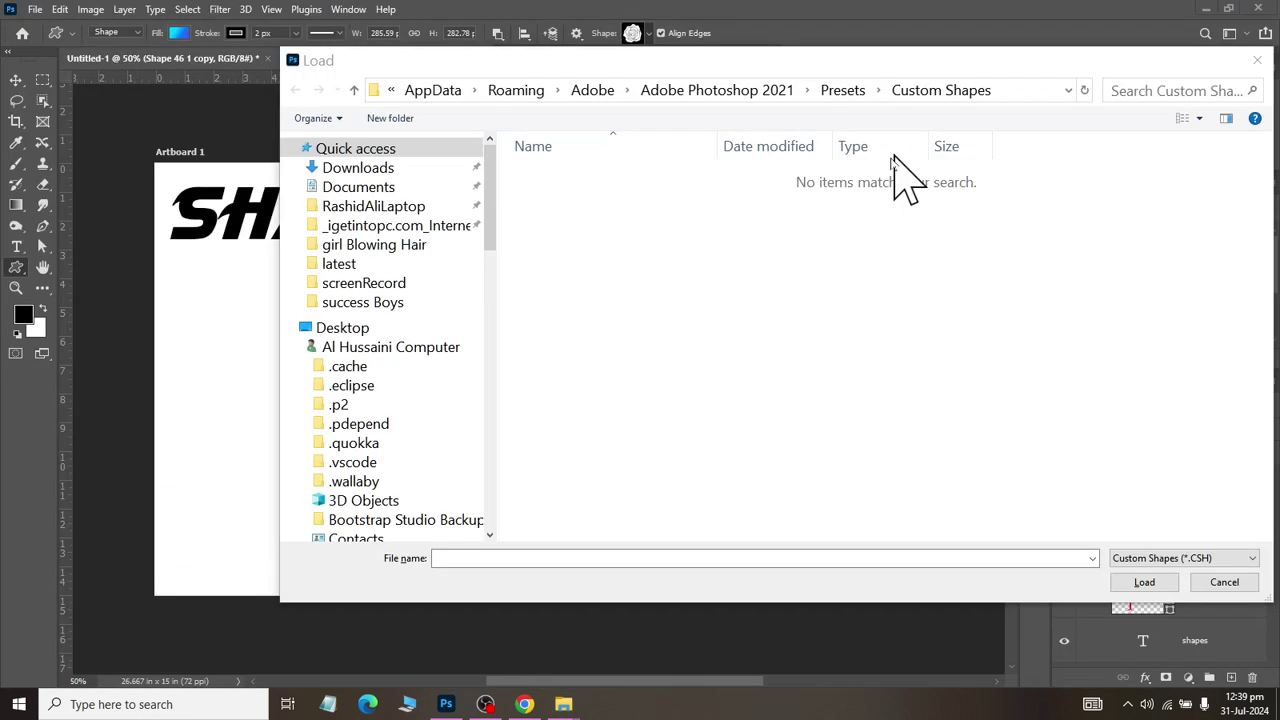
{"action": "left_click", "coordinate": [1078, 558]}
{"action": "type", "text": "C:\\Users\\RashidAliLaptop\\Downloads\\Compressed\\ps custome shapes\\20-heart-custom-shapes\\20-heart-custom-shapes"}
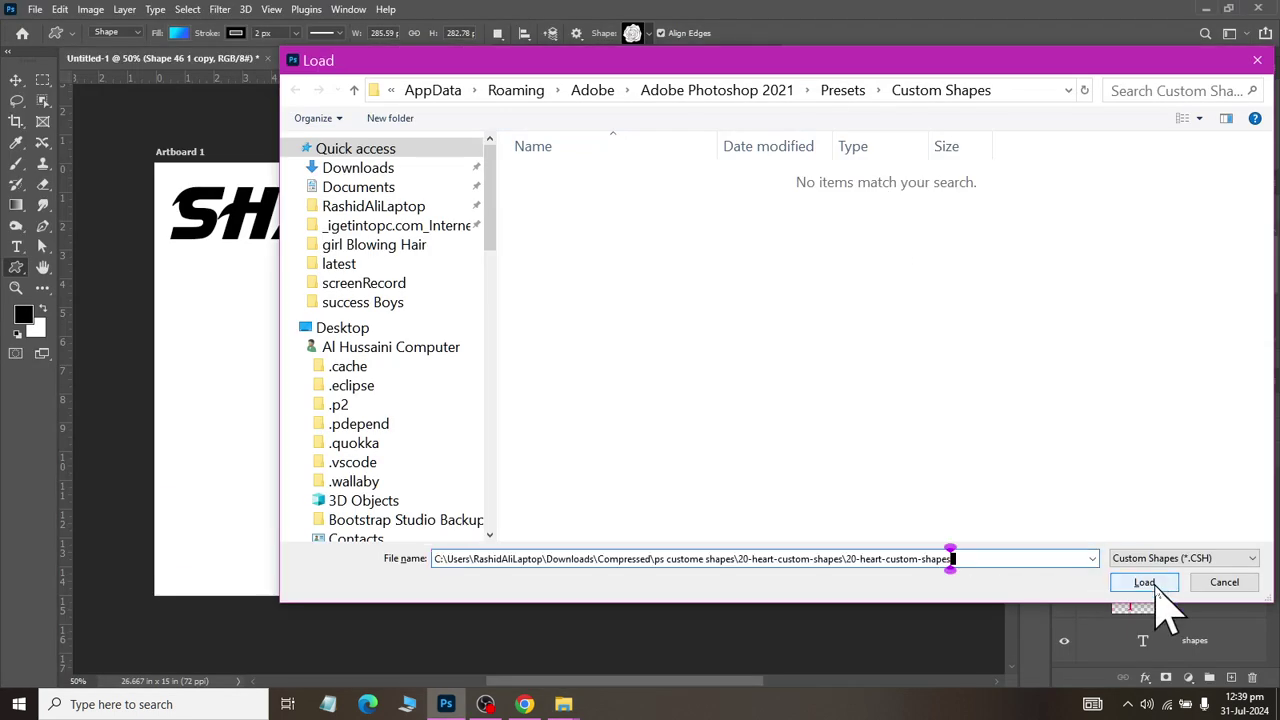
{"action": "left_click", "coordinate": [1144, 583]}
{"action": "left_click", "coordinate": [600, 180]}
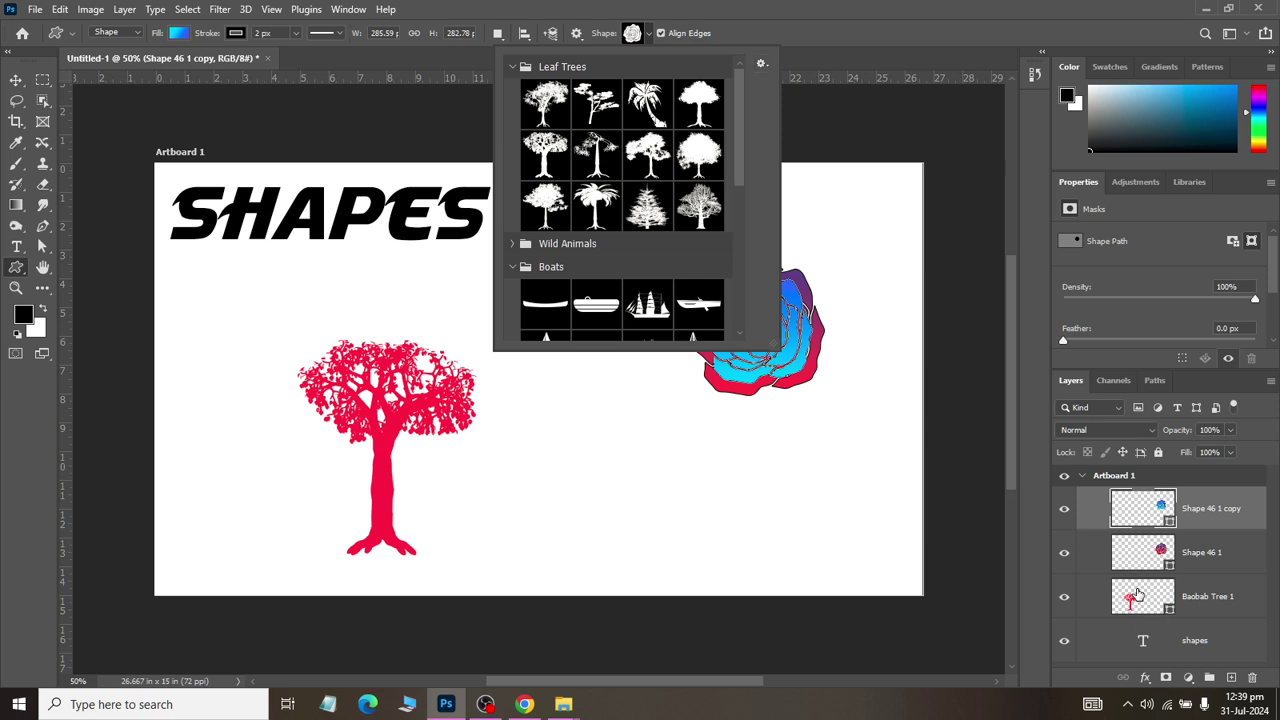
- Adjust the shape picker groups, collapsing Boats and expanding Wild Animals
{"action": "mouse_move", "coordinate": [743, 171]}
{"action": "left_mouse_down"}
{"action": "mouse_move", "coordinate": [748, 297]}
{"action": "mouse_move", "coordinate": [740, 72]}
{"action": "left_mouse_up"}
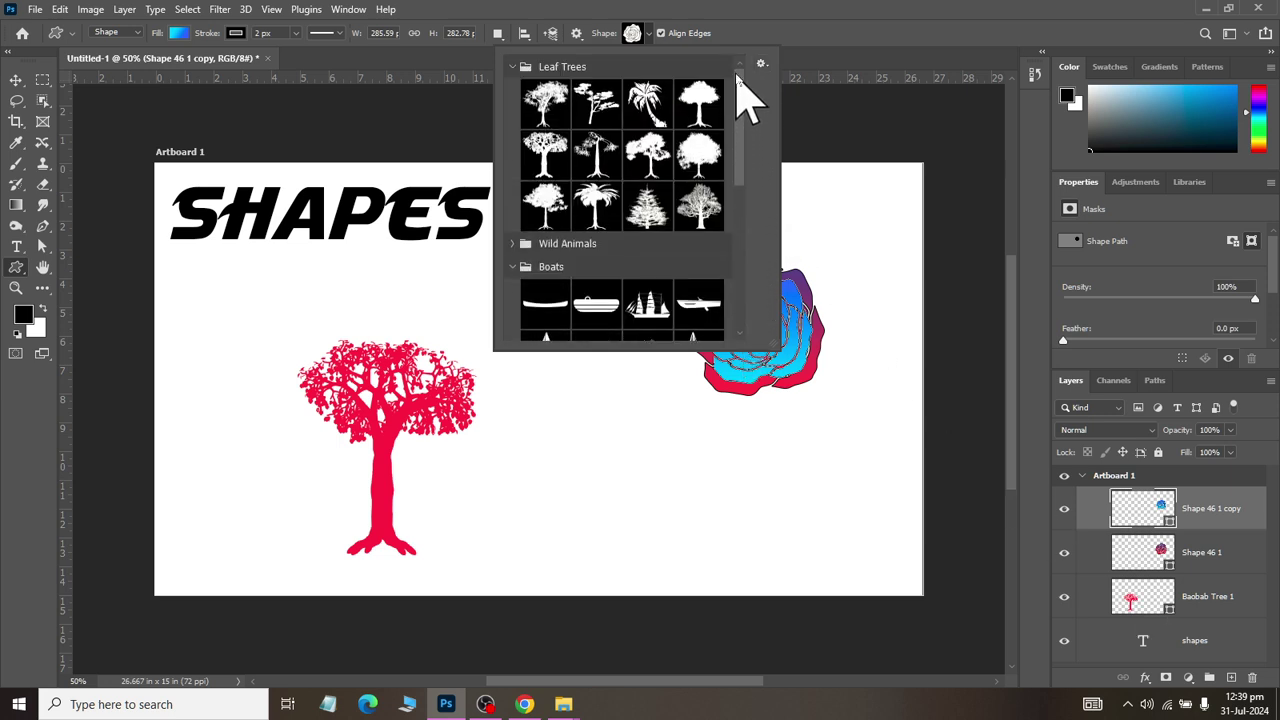
{"action": "left_click", "coordinate": [509, 266]}
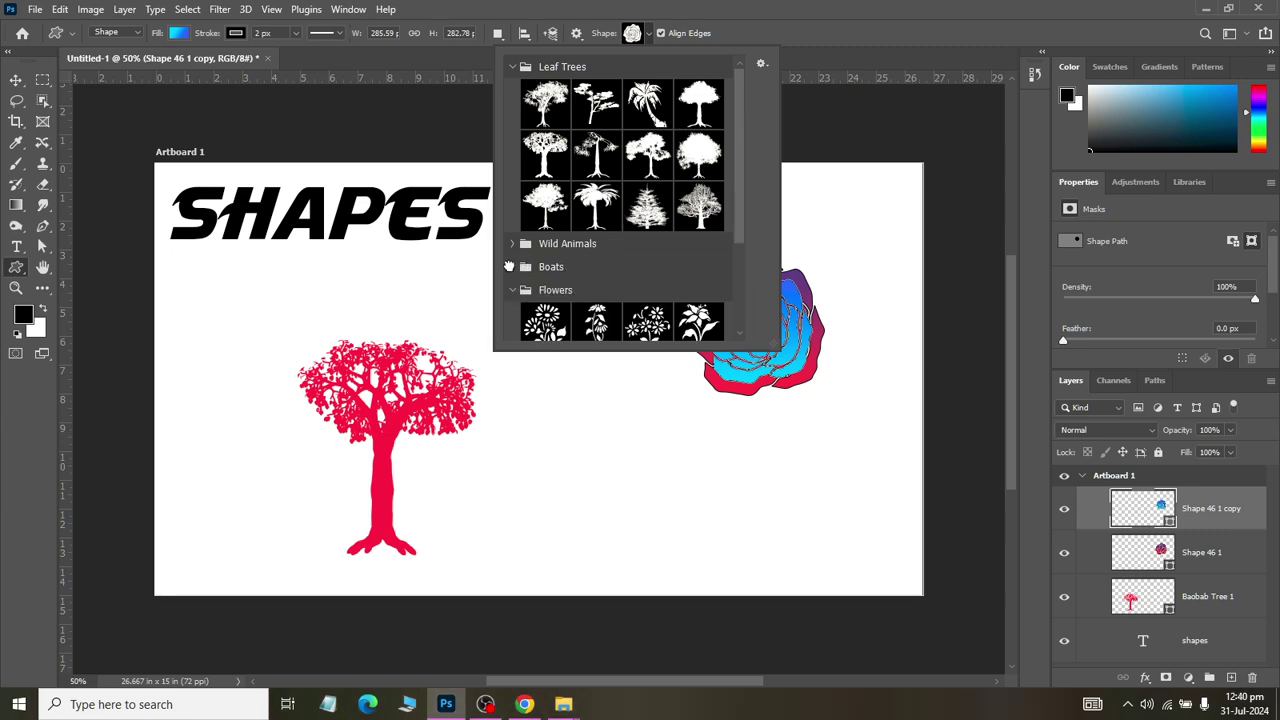
{"action": "left_click", "coordinate": [512, 245]}
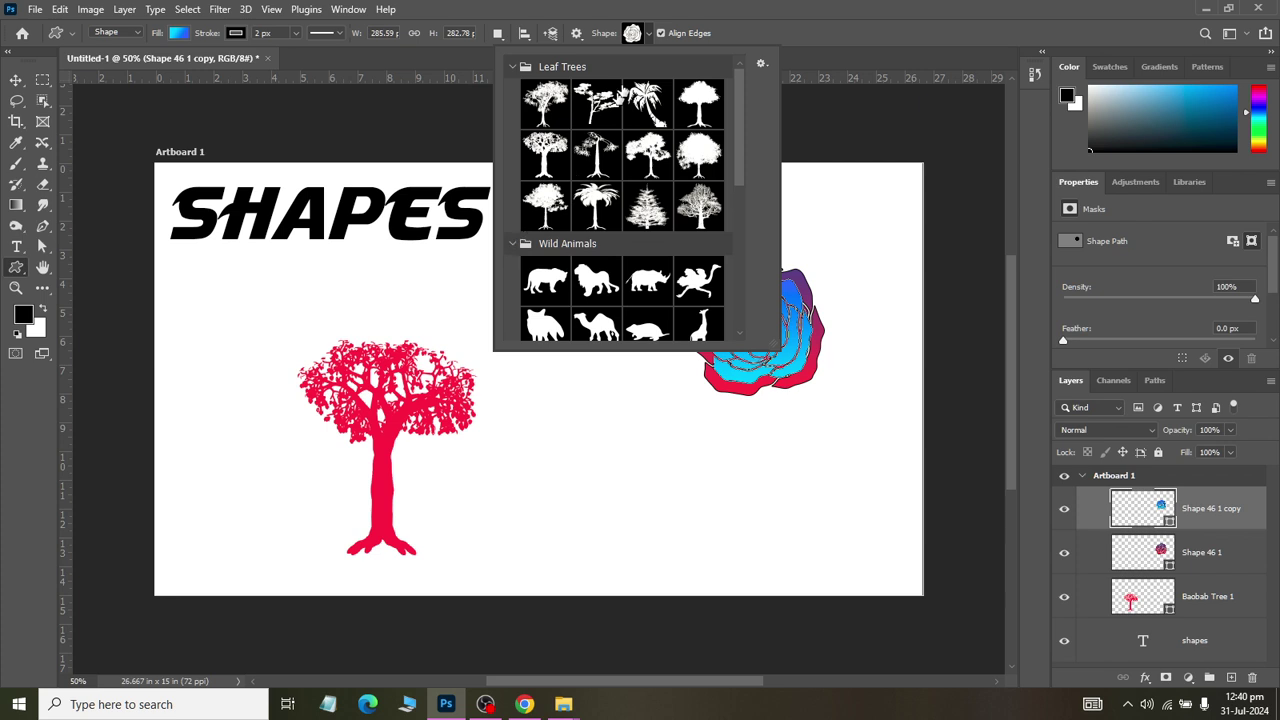
{"action": "left_click", "coordinate": [645, 44]}
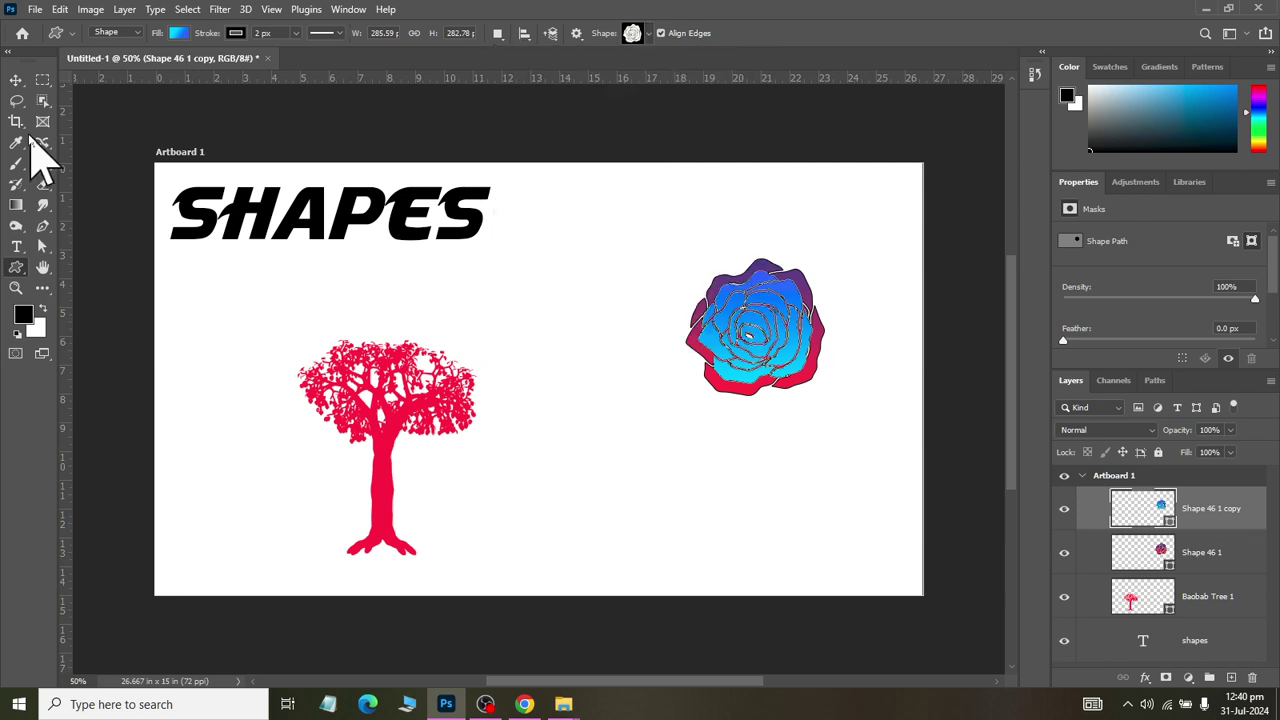
{"action": "left_click", "coordinate": [16, 82]}
{"action": "left_click", "coordinate": [16, 267]}
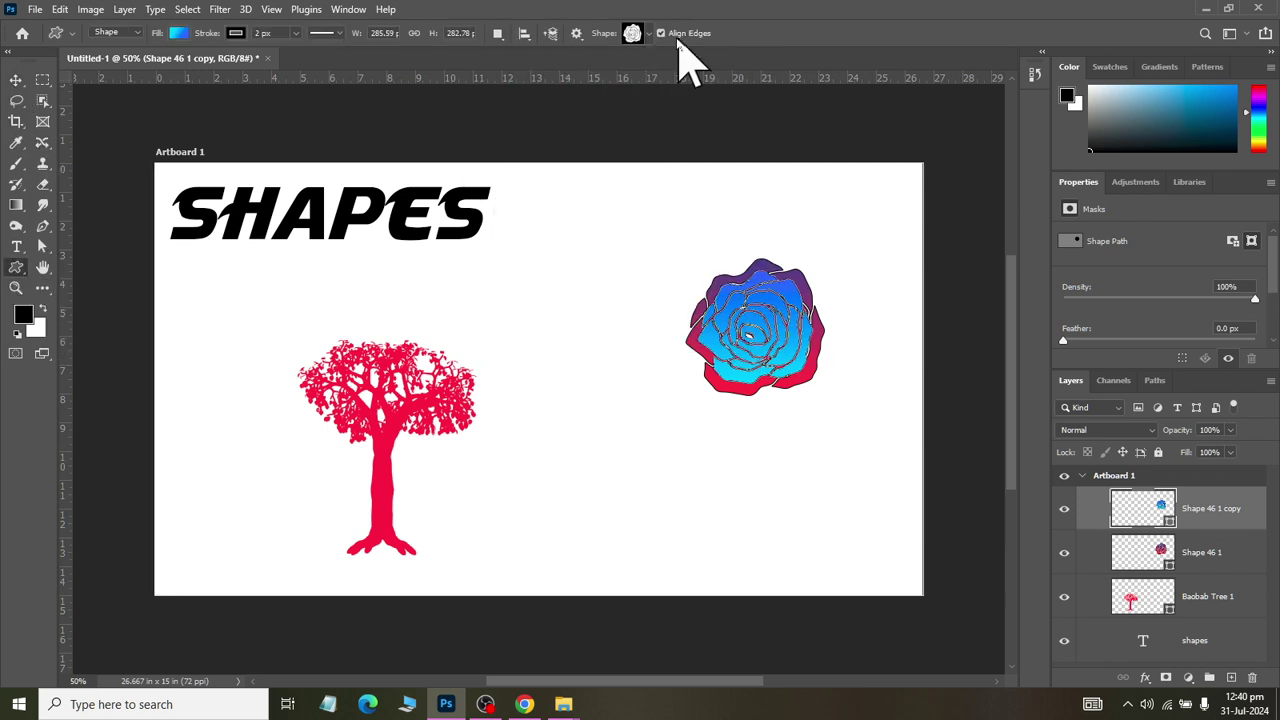
- Collapse Leaf Trees, Wild Animals and Flowers, then expand the 20-heart-custom-shapes set
{"action": "left_click", "coordinate": [647, 40]}
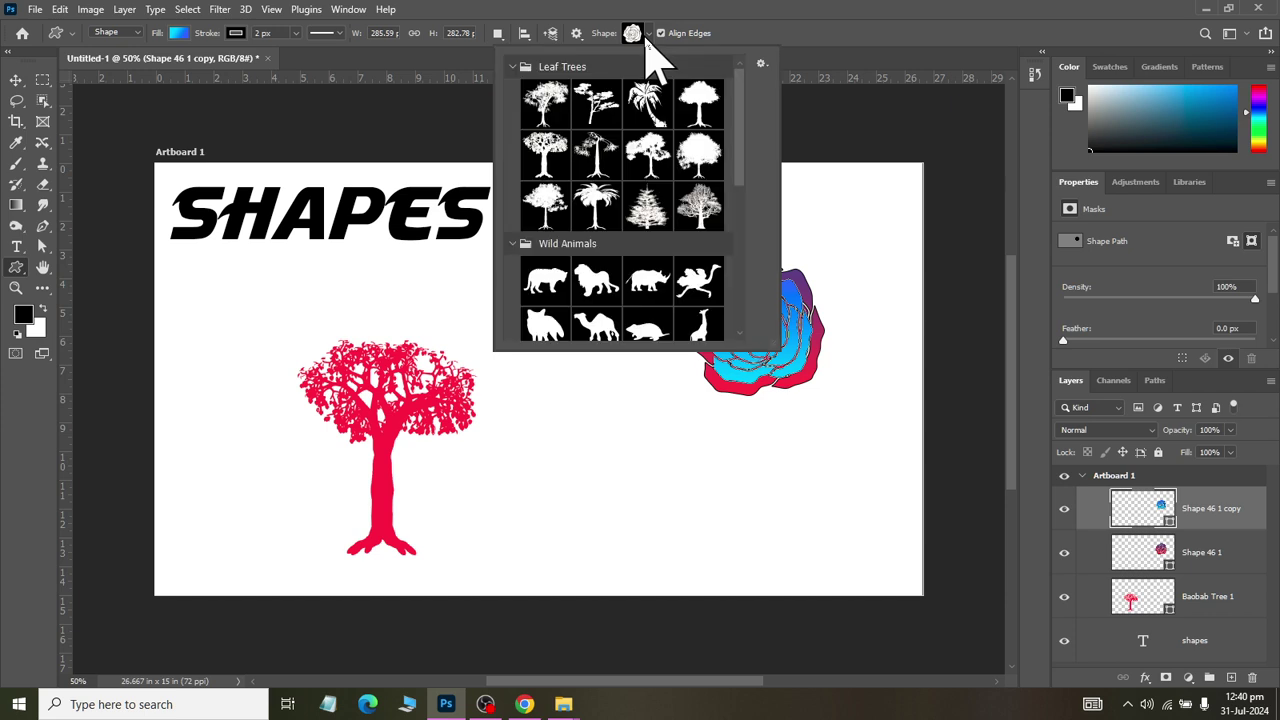
{"action": "left_click", "coordinate": [511, 66]}
{"action": "left_click", "coordinate": [512, 91]}
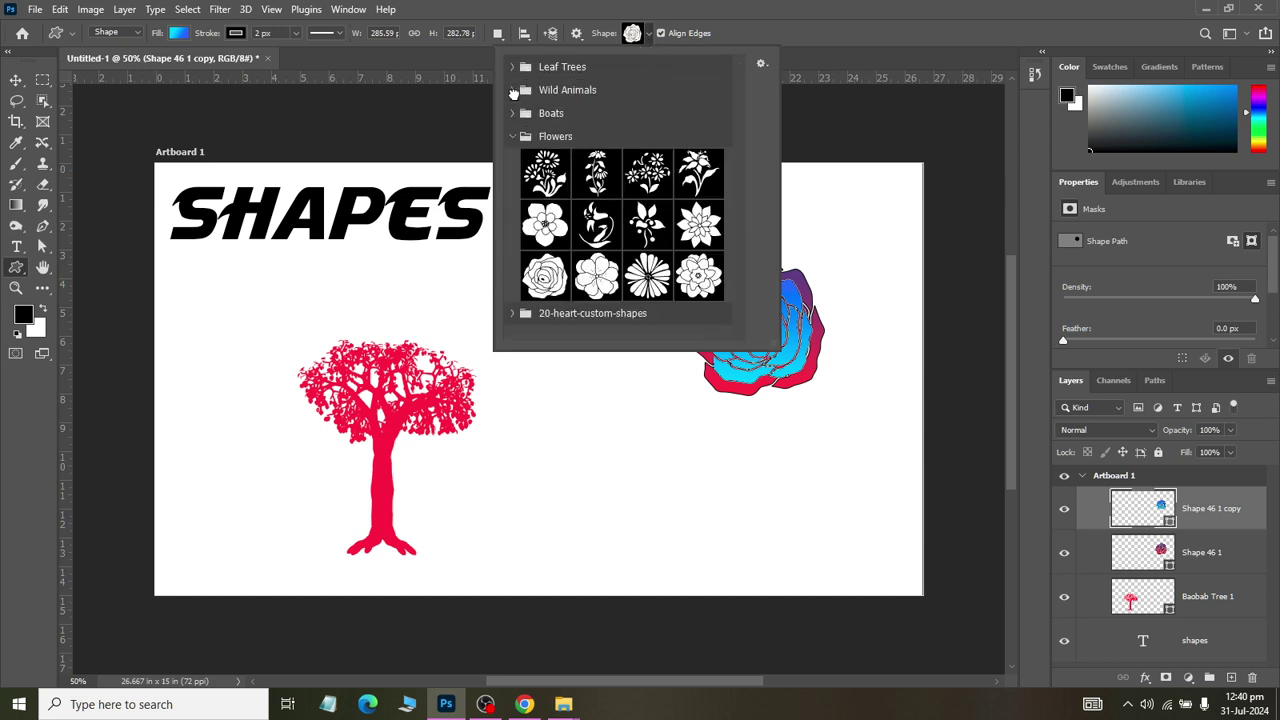
{"action": "left_click", "coordinate": [510, 136]}
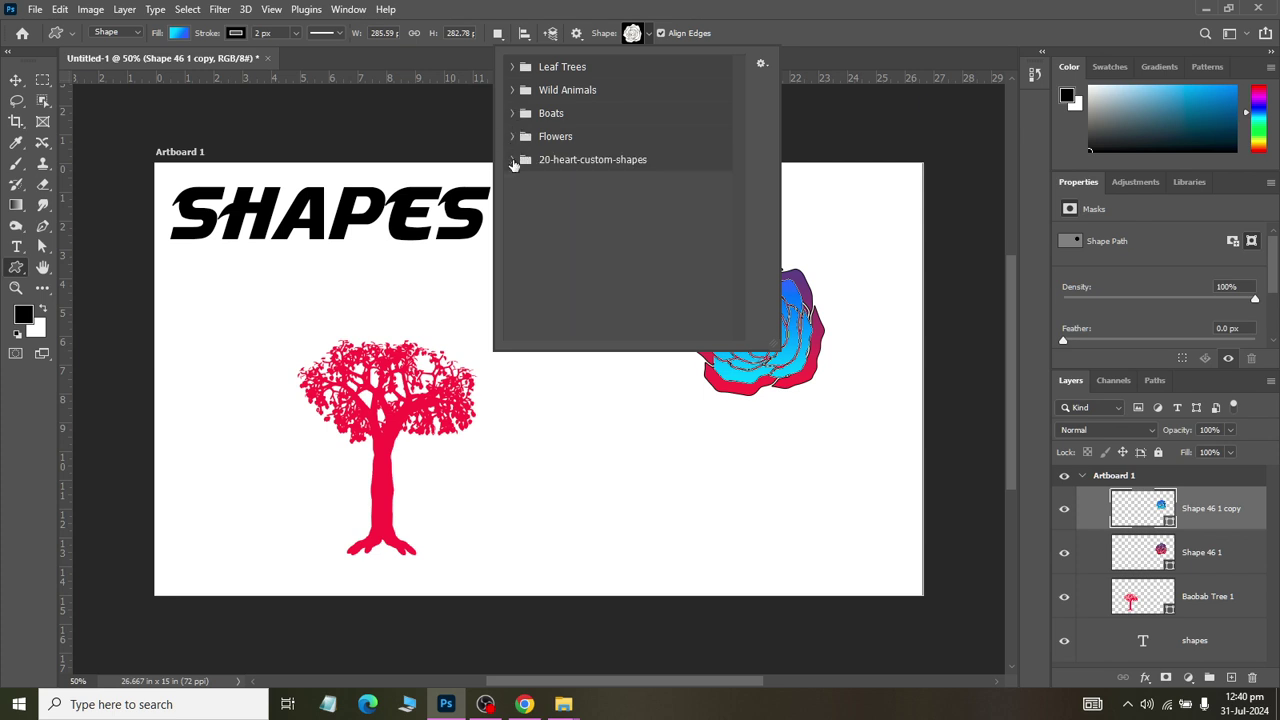
{"action": "left_click", "coordinate": [512, 160]}
{"action": "scroll", "coordinate": [631, 270], "scroll_direction": "down", "scroll_amount": 3}
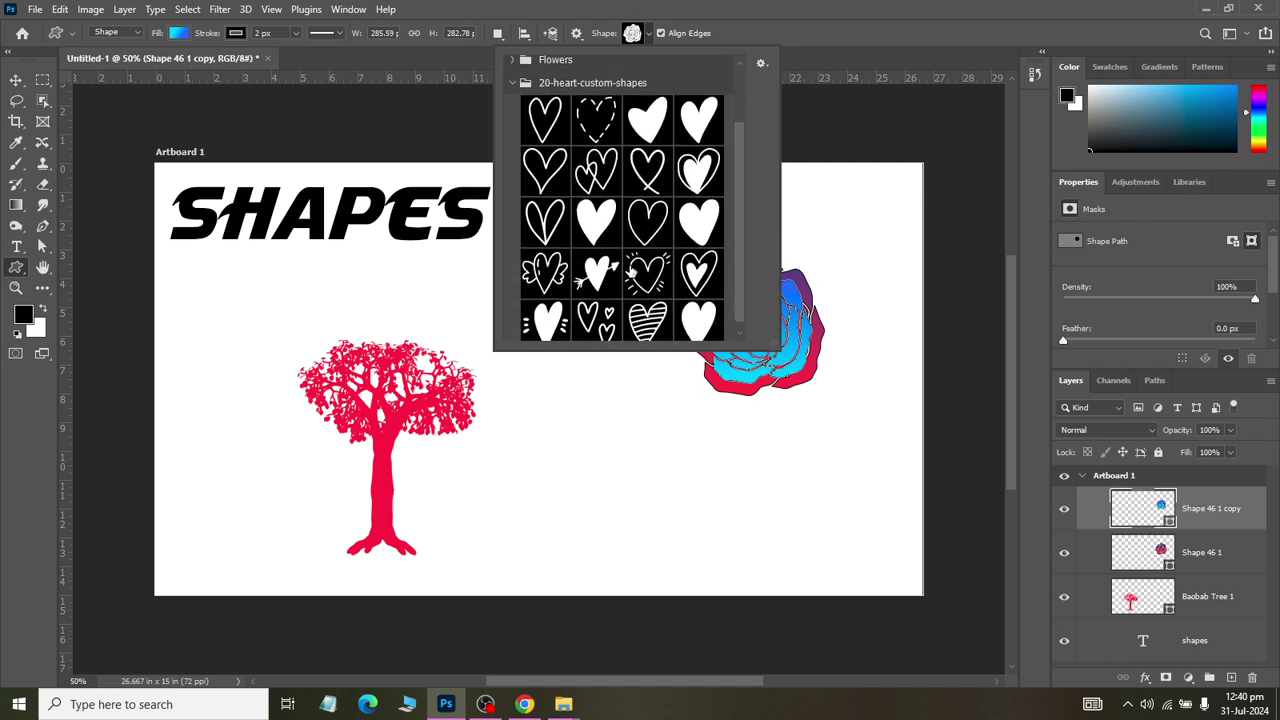
{"action": "scroll", "coordinate": [631, 270], "scroll_direction": "down", "scroll_amount": 1}
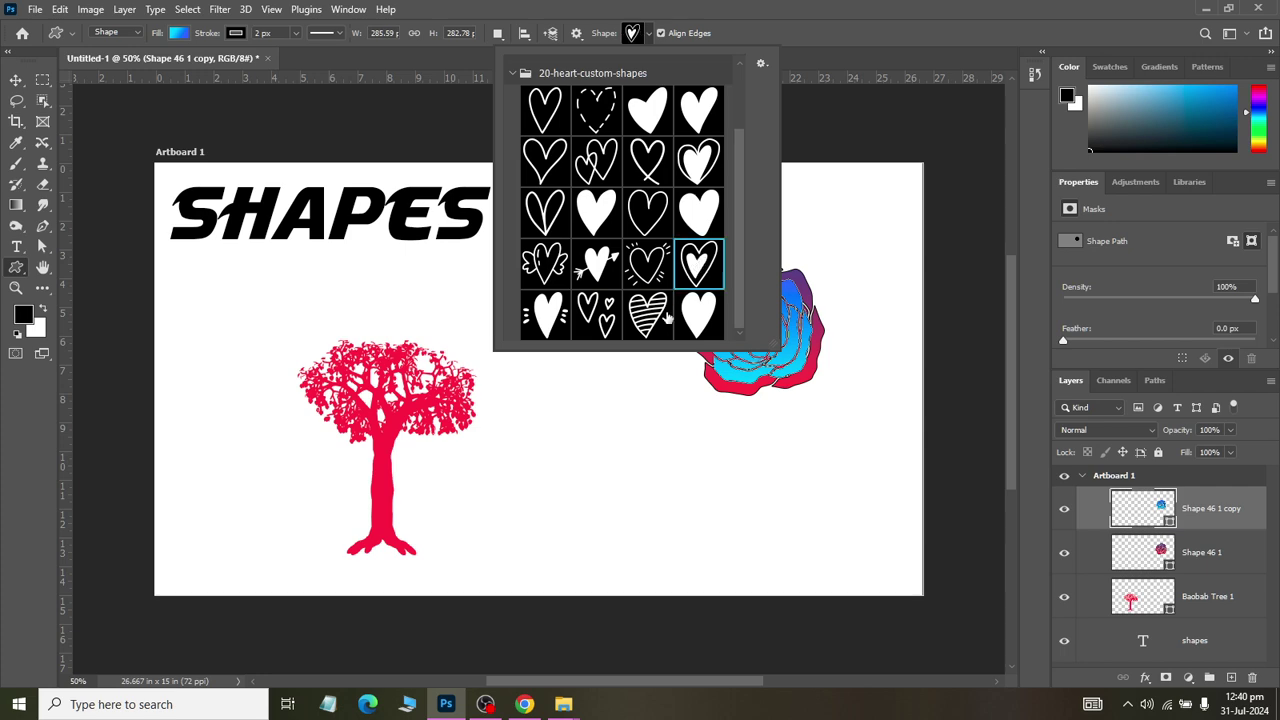
- Draw a large blue gradient heart and move it up between the tree and rose
{"action": "left_click_drag", "start_coordinate": [535, 365], "coordinate": [713, 579]}
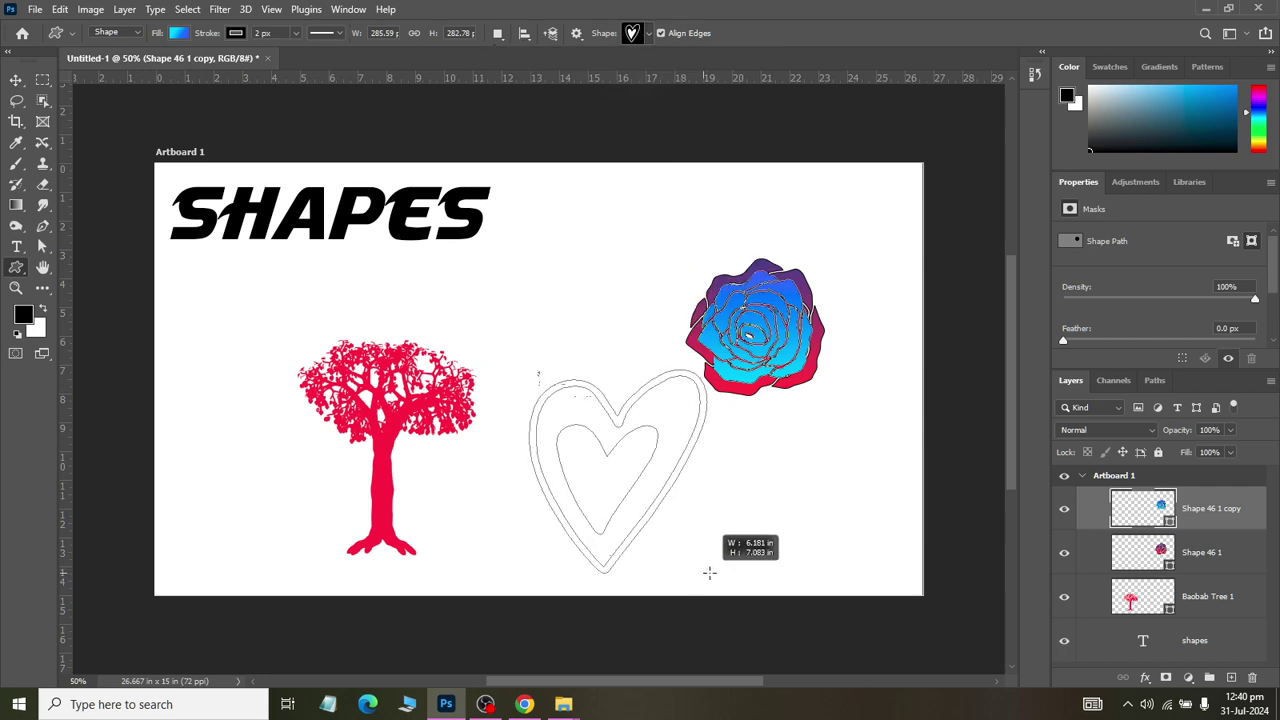
{"action": "left_click", "coordinate": [16, 80]}
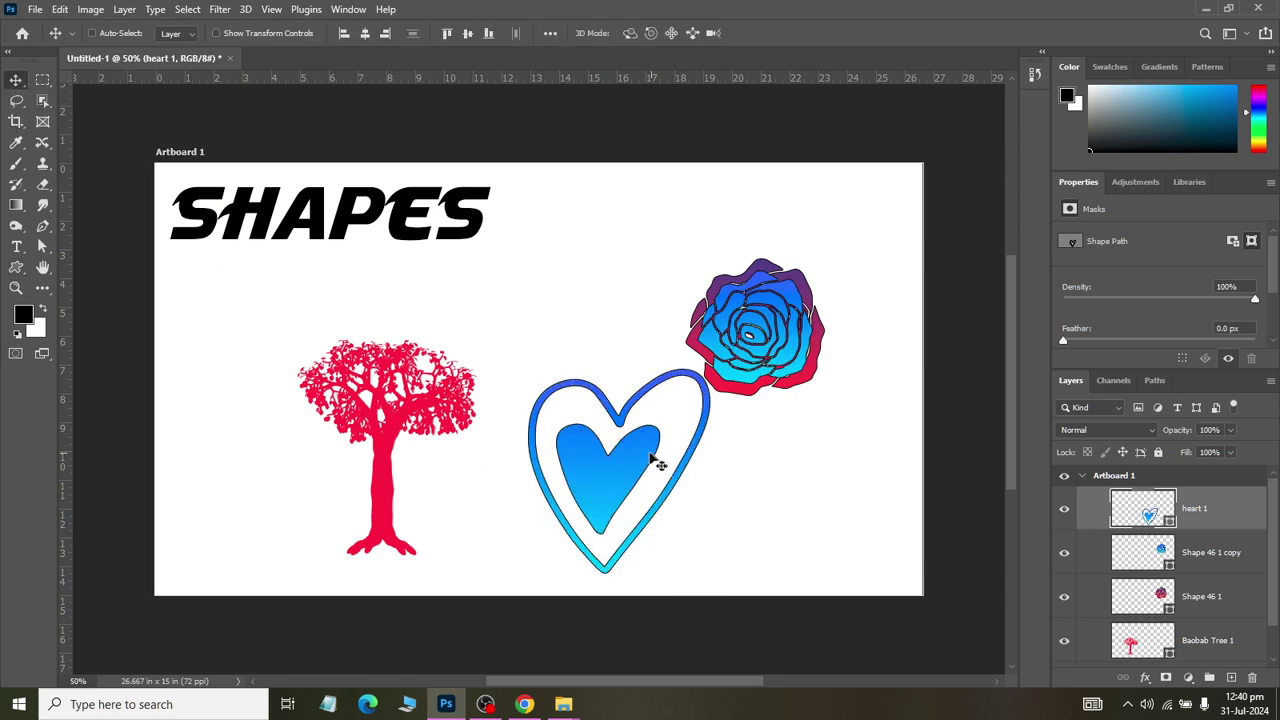
{"action": "left_click_drag", "start_coordinate": [652, 460], "coordinate": [610, 315]}
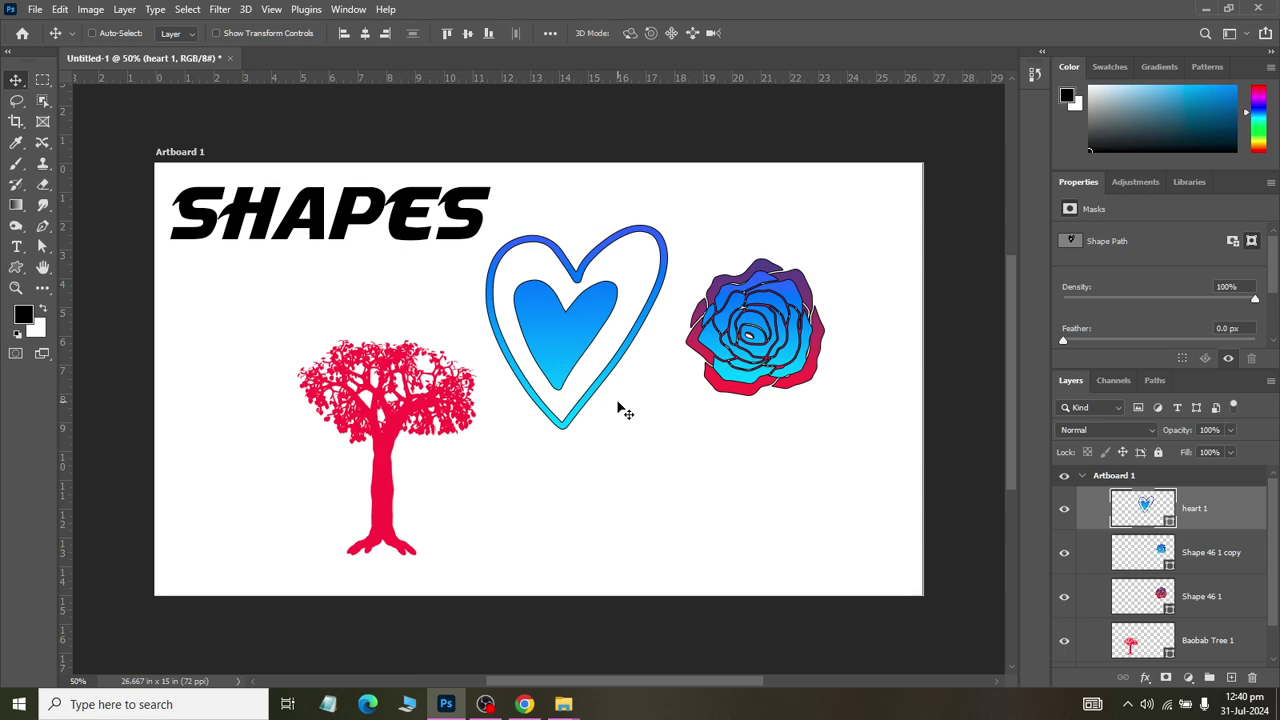
{"action": "key", "text": "alt+Tab"}
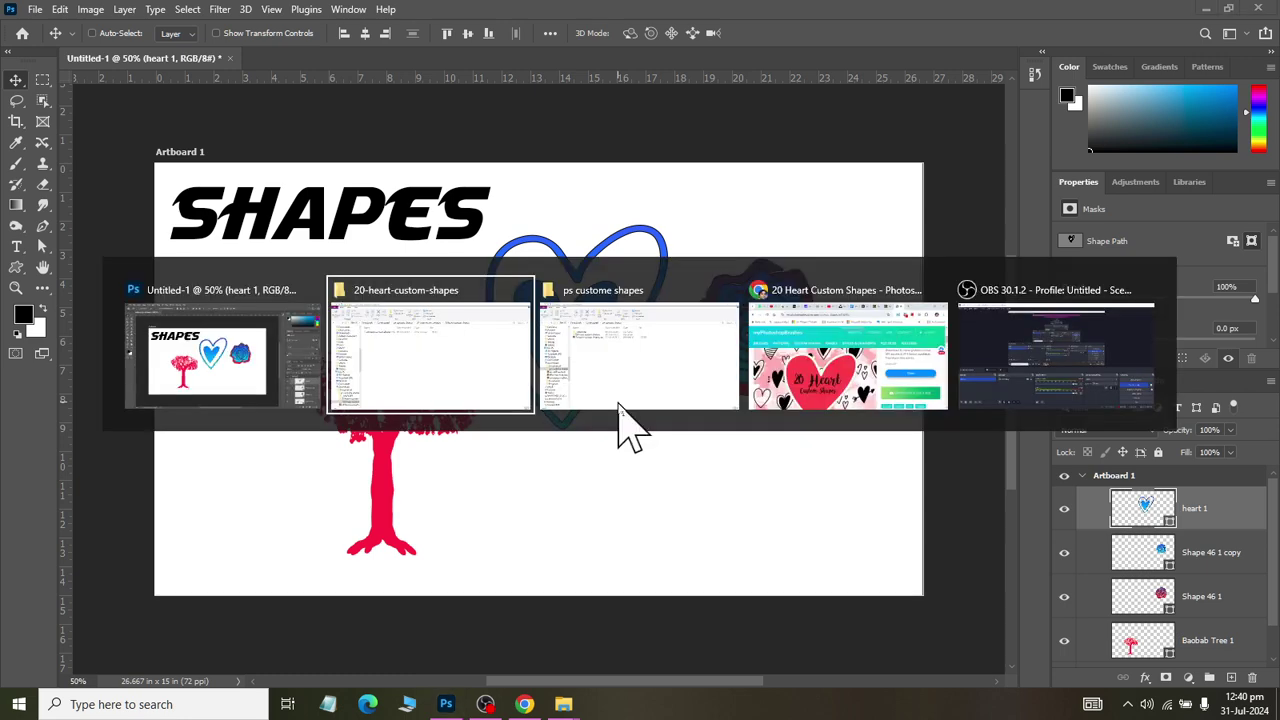
{"action": "key", "text": "alt+Tab"}
{"action": "key", "text": "alt+Tab"}
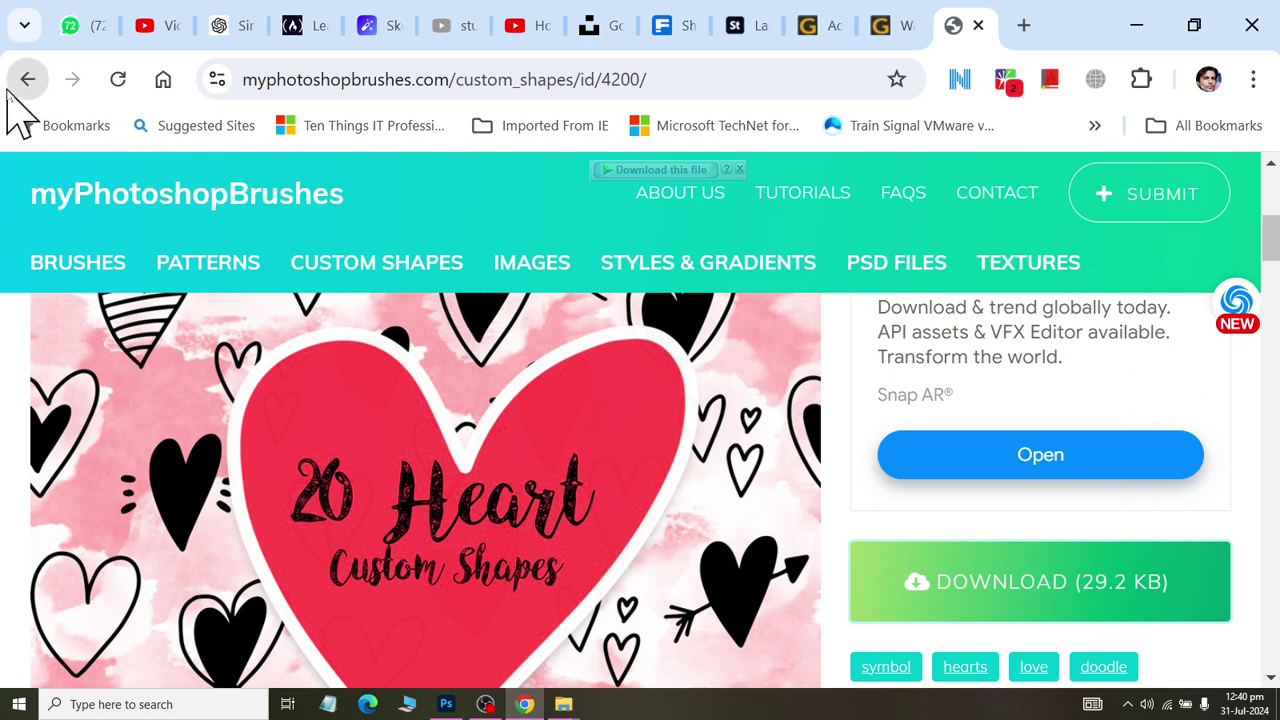
- Go back to the myPhotoshopBrushes Custom Shapes listing and scroll through its packs
{"action": "left_click", "coordinate": [27, 79]}
{"action": "scroll", "coordinate": [606, 485], "scroll_direction": "down", "scroll_amount": 4}
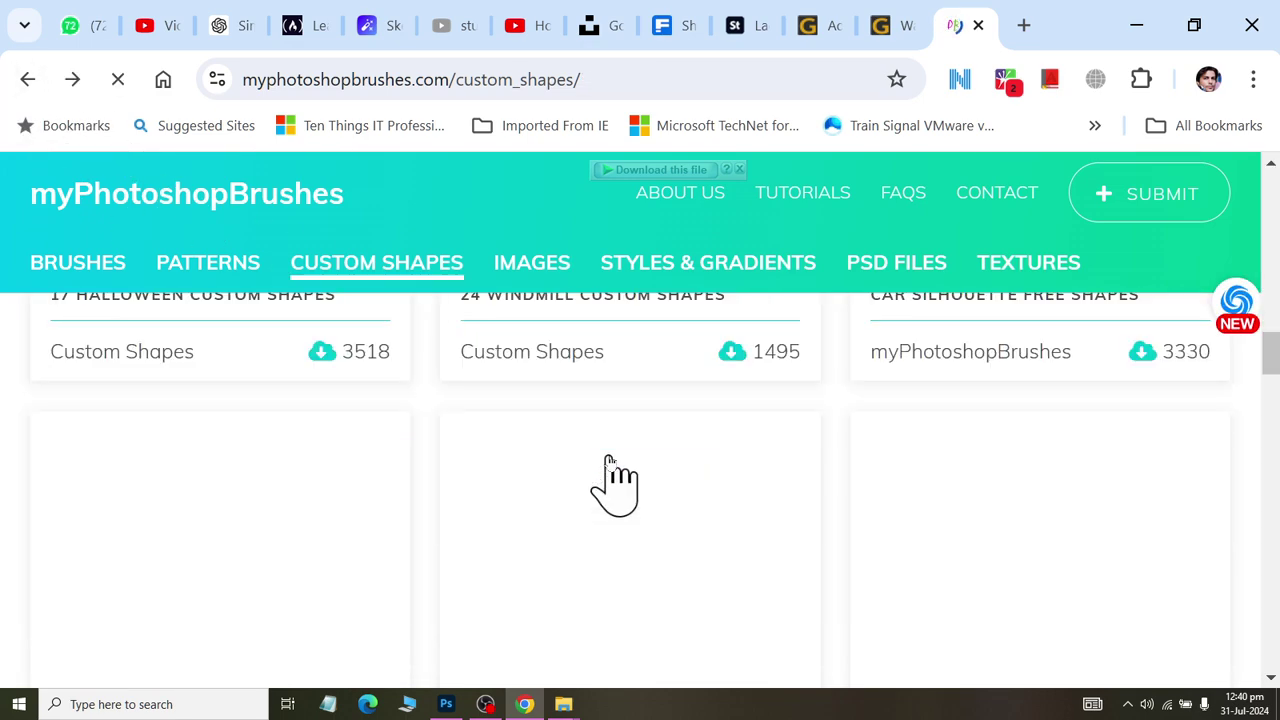
{"action": "scroll", "coordinate": [620, 480], "scroll_direction": "up", "scroll_amount": 1}
{"action": "scroll", "coordinate": [620, 480], "scroll_direction": "up", "scroll_amount": 3}
{"action": "scroll", "coordinate": [615, 480], "scroll_direction": "down", "scroll_amount": 5}
{"action": "scroll", "coordinate": [610, 478], "scroll_direction": "up", "scroll_amount": 1}
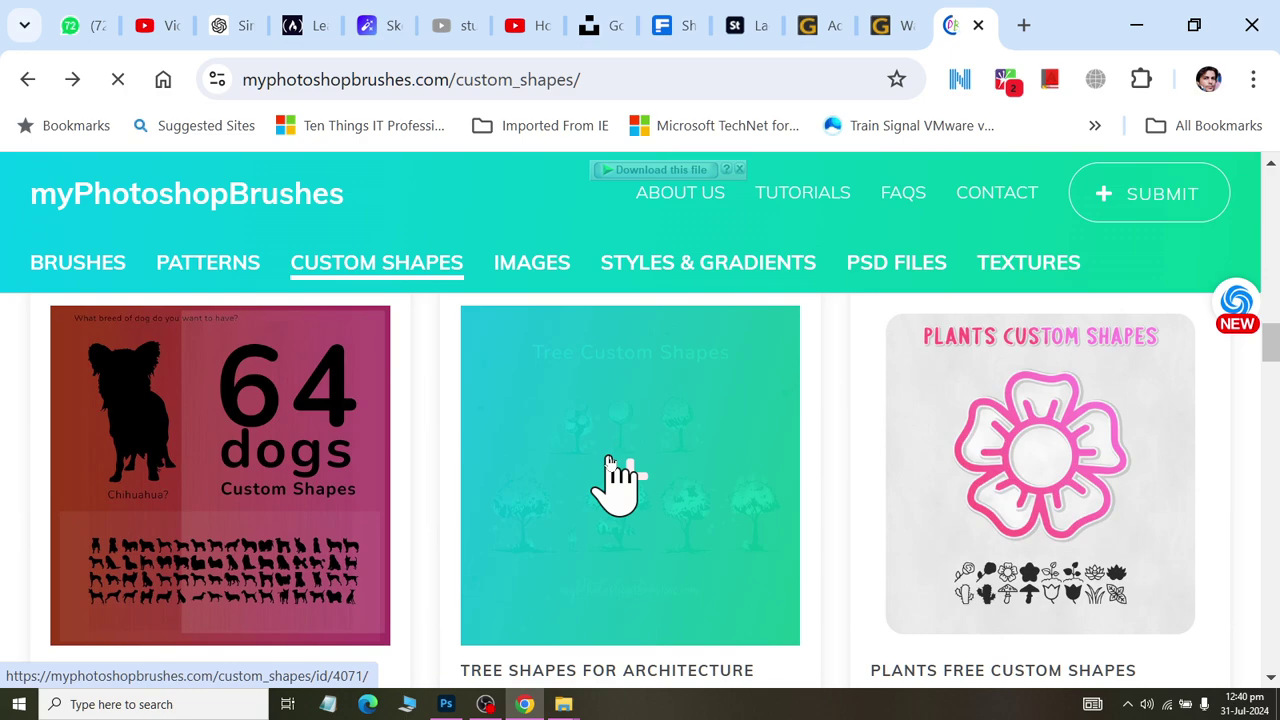
{"action": "scroll", "coordinate": [610, 470], "scroll_direction": "down", "scroll_amount": 2}
{"action": "scroll", "coordinate": [612, 470], "scroll_direction": "down", "scroll_amount": 2}
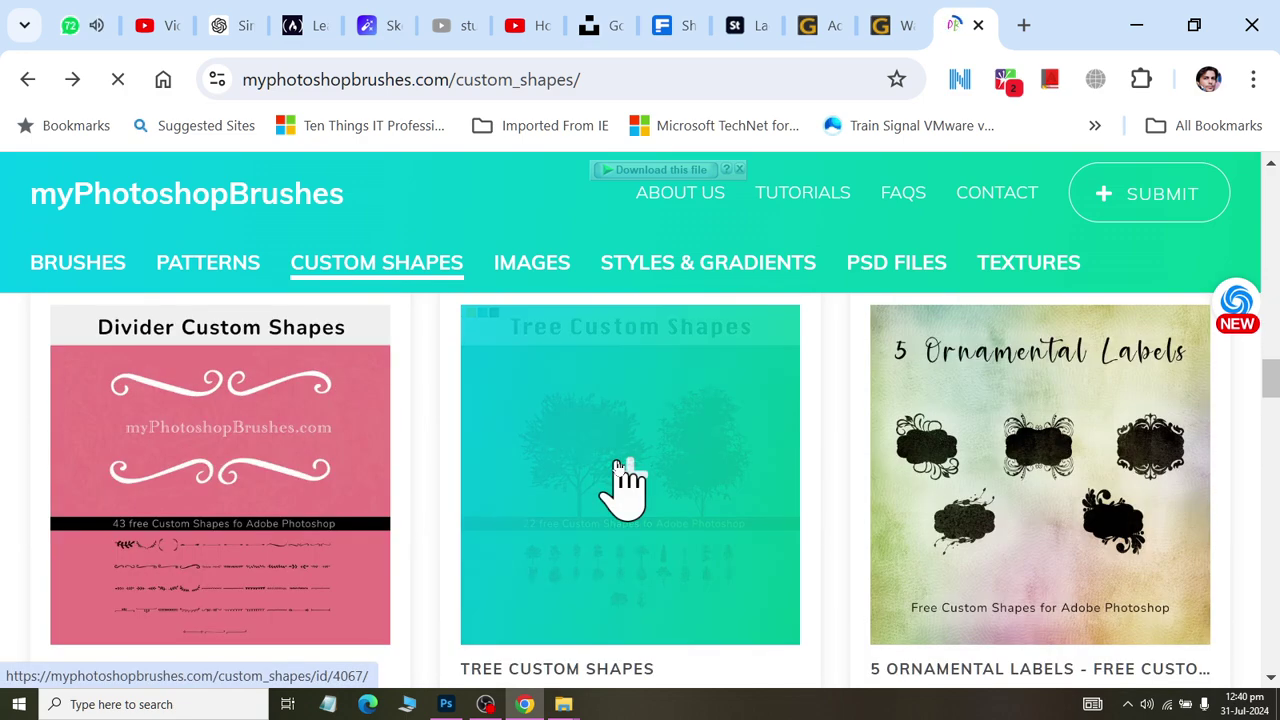